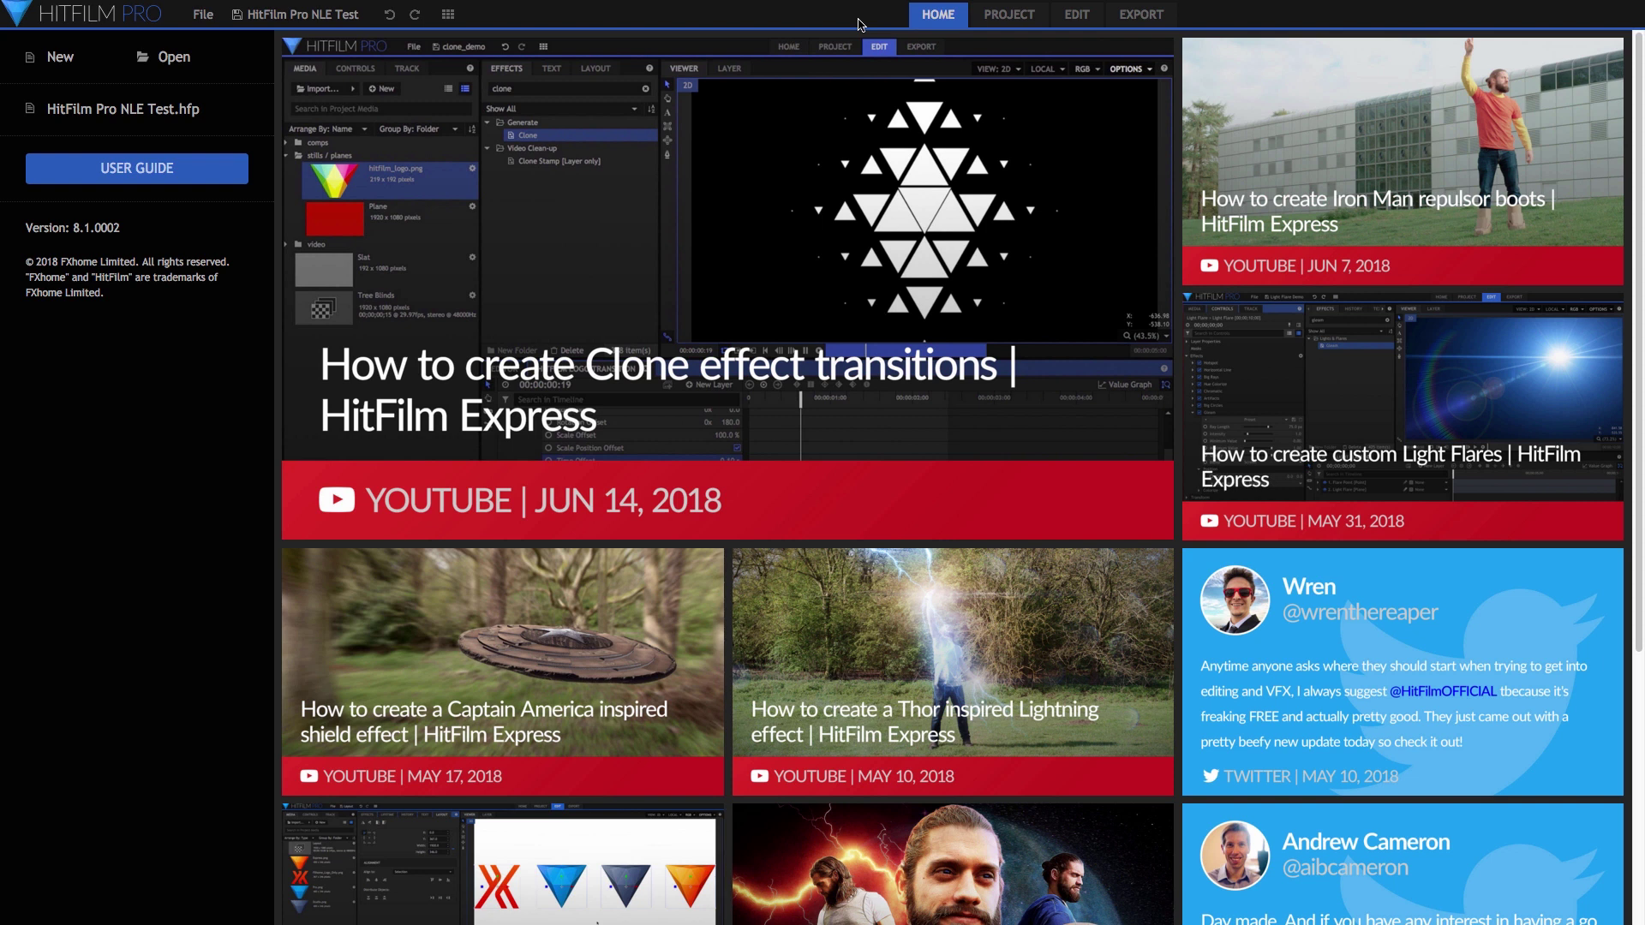
Scroll the Home tutorial feed down and back up to the top.
scroll(836, 233, "down", 5)
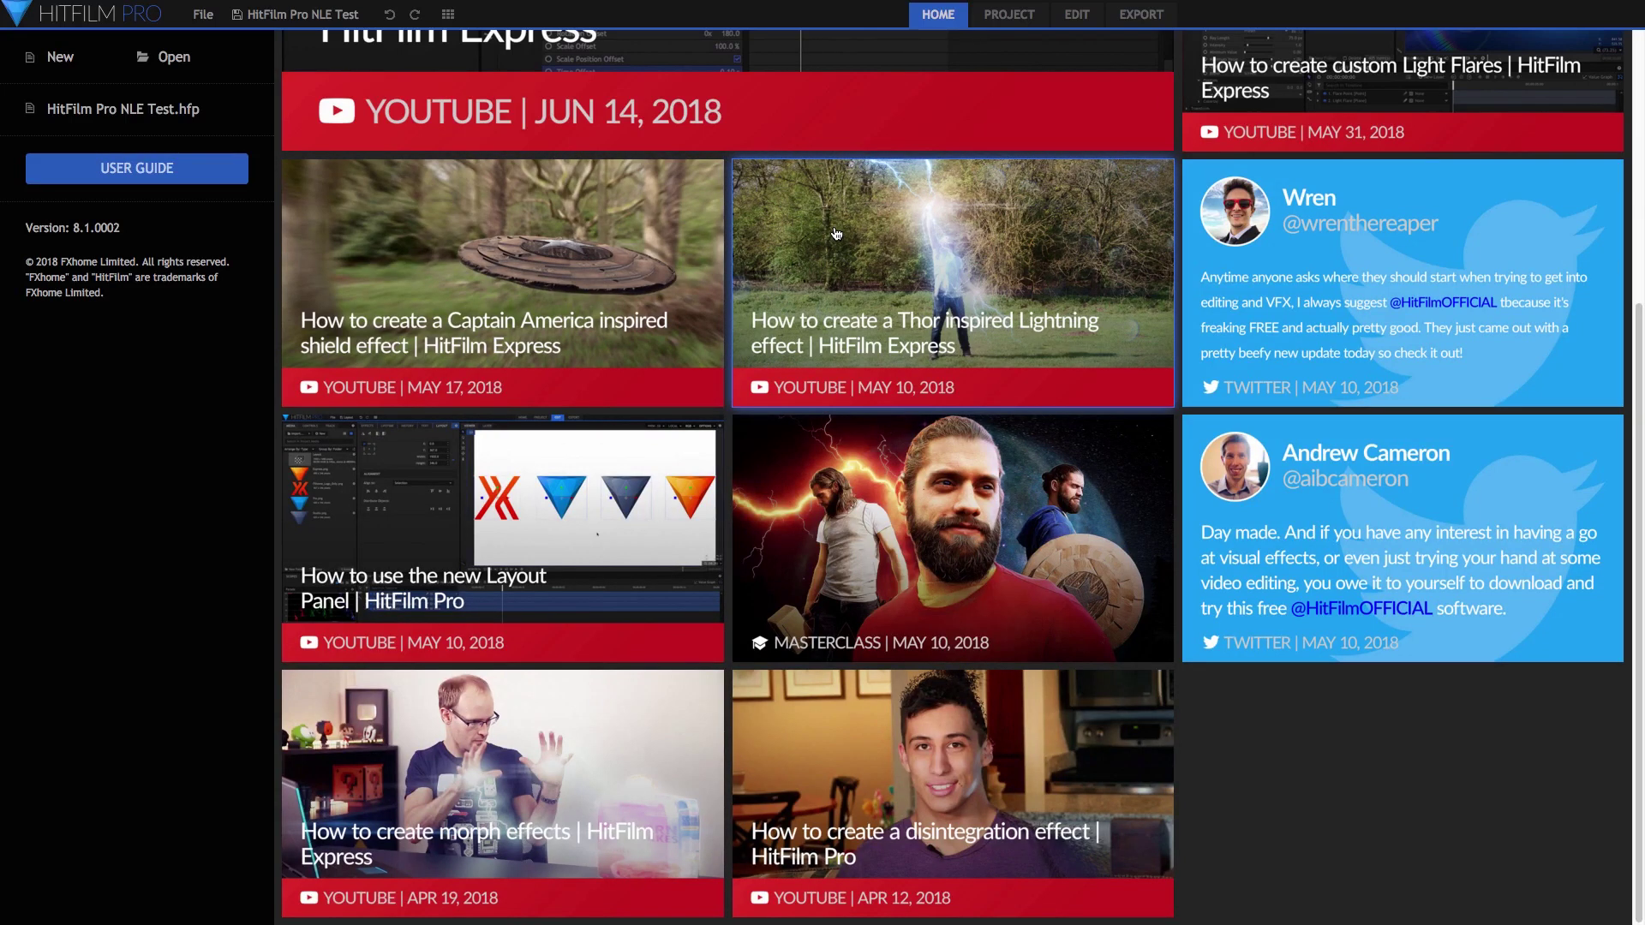
scroll(836, 233, "up", 1)
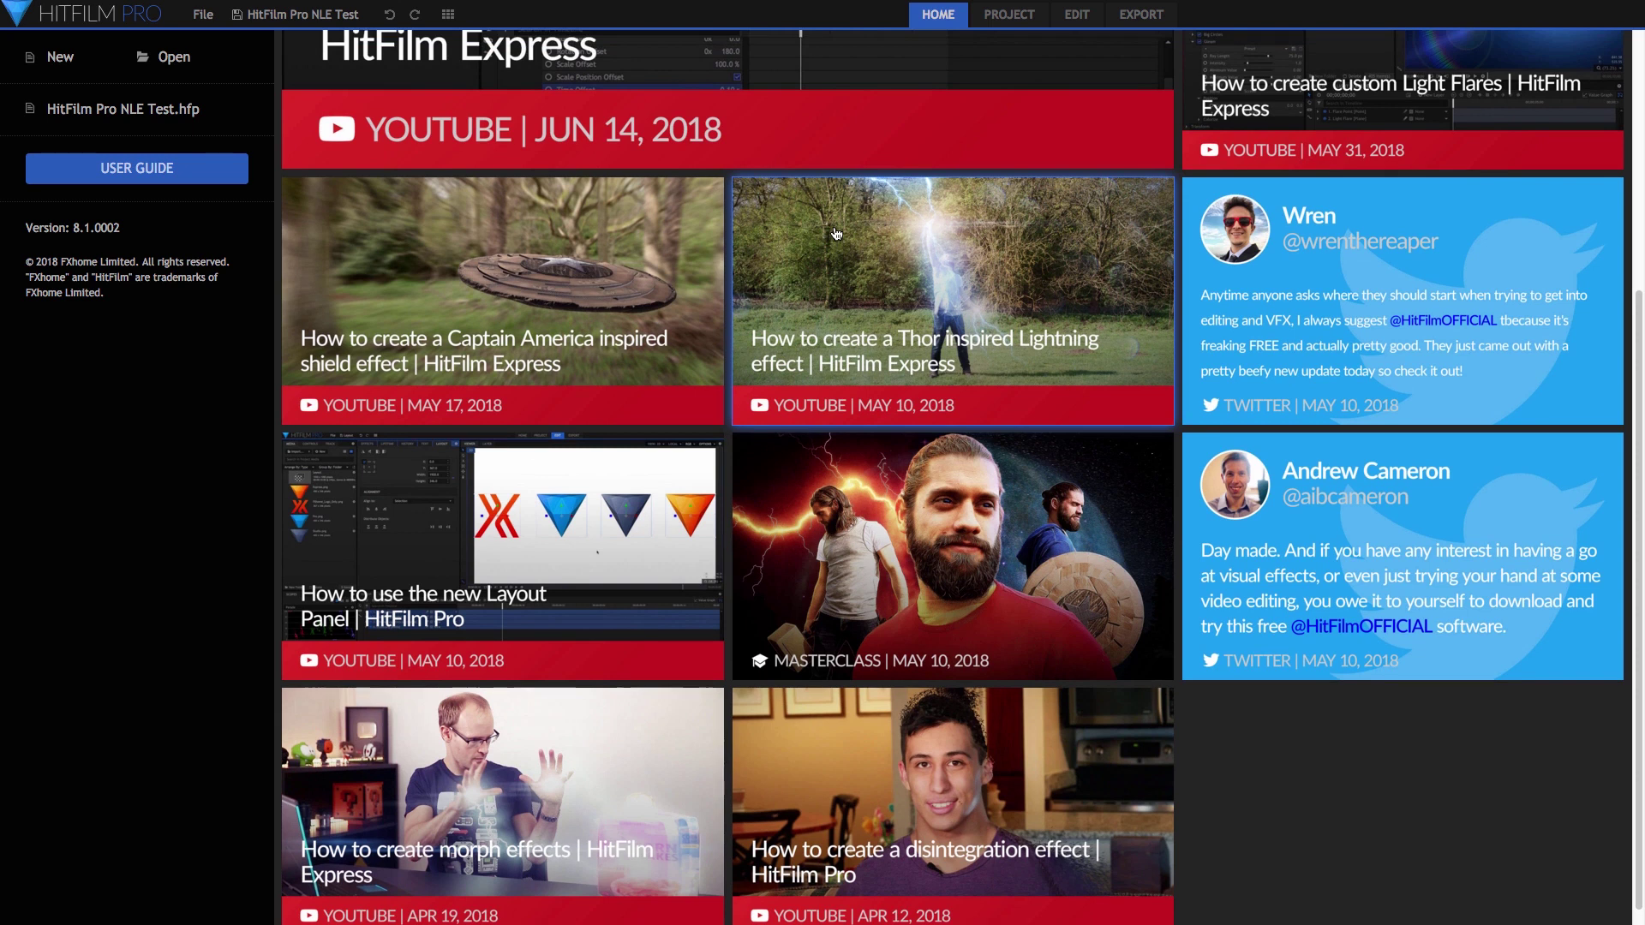
scroll(837, 233, "up", 5)
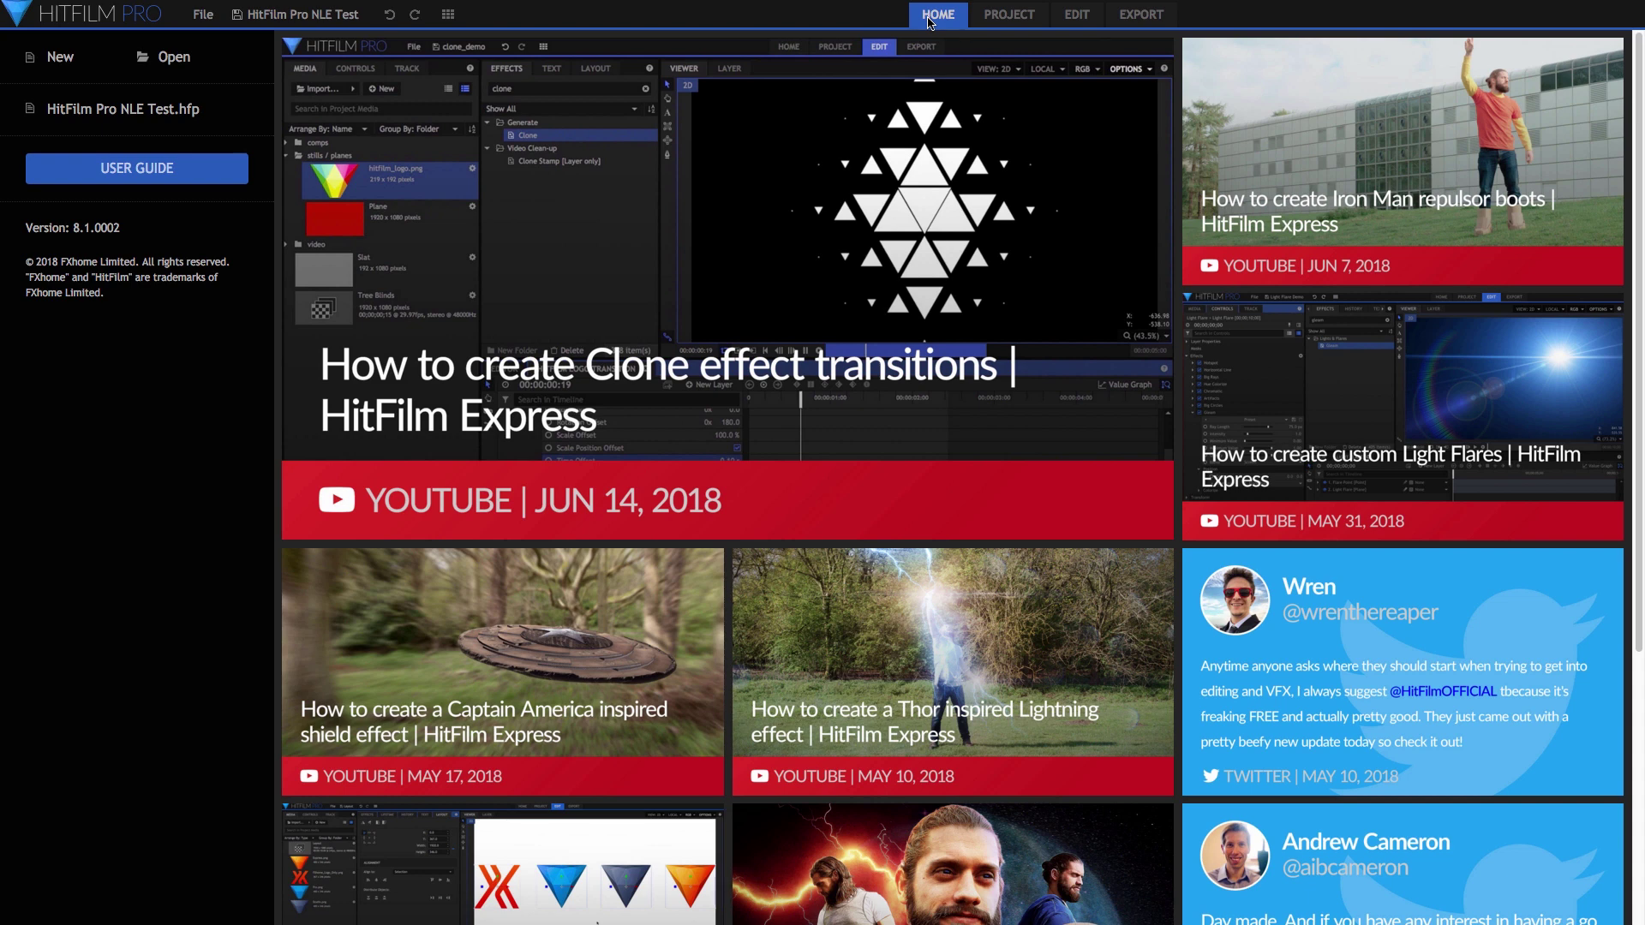
Browse the Project Settings template presets, keeping 1080p Full HD @ 24 fps at 1920 × 1080.
left_click(1010, 16)
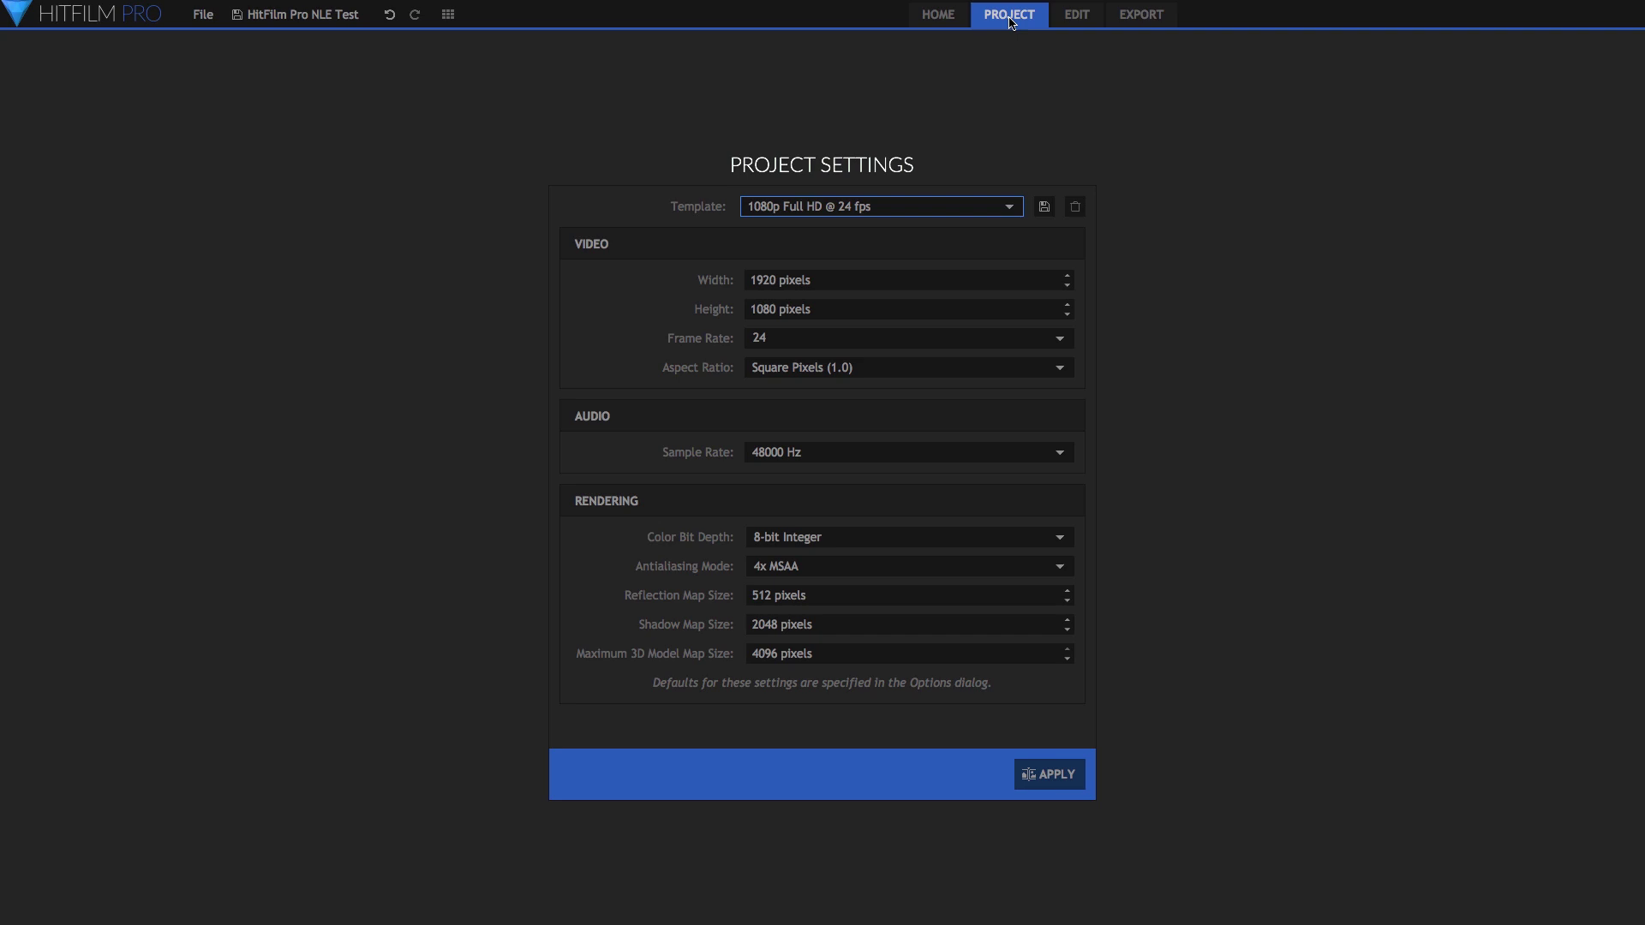
left_click(1011, 209)
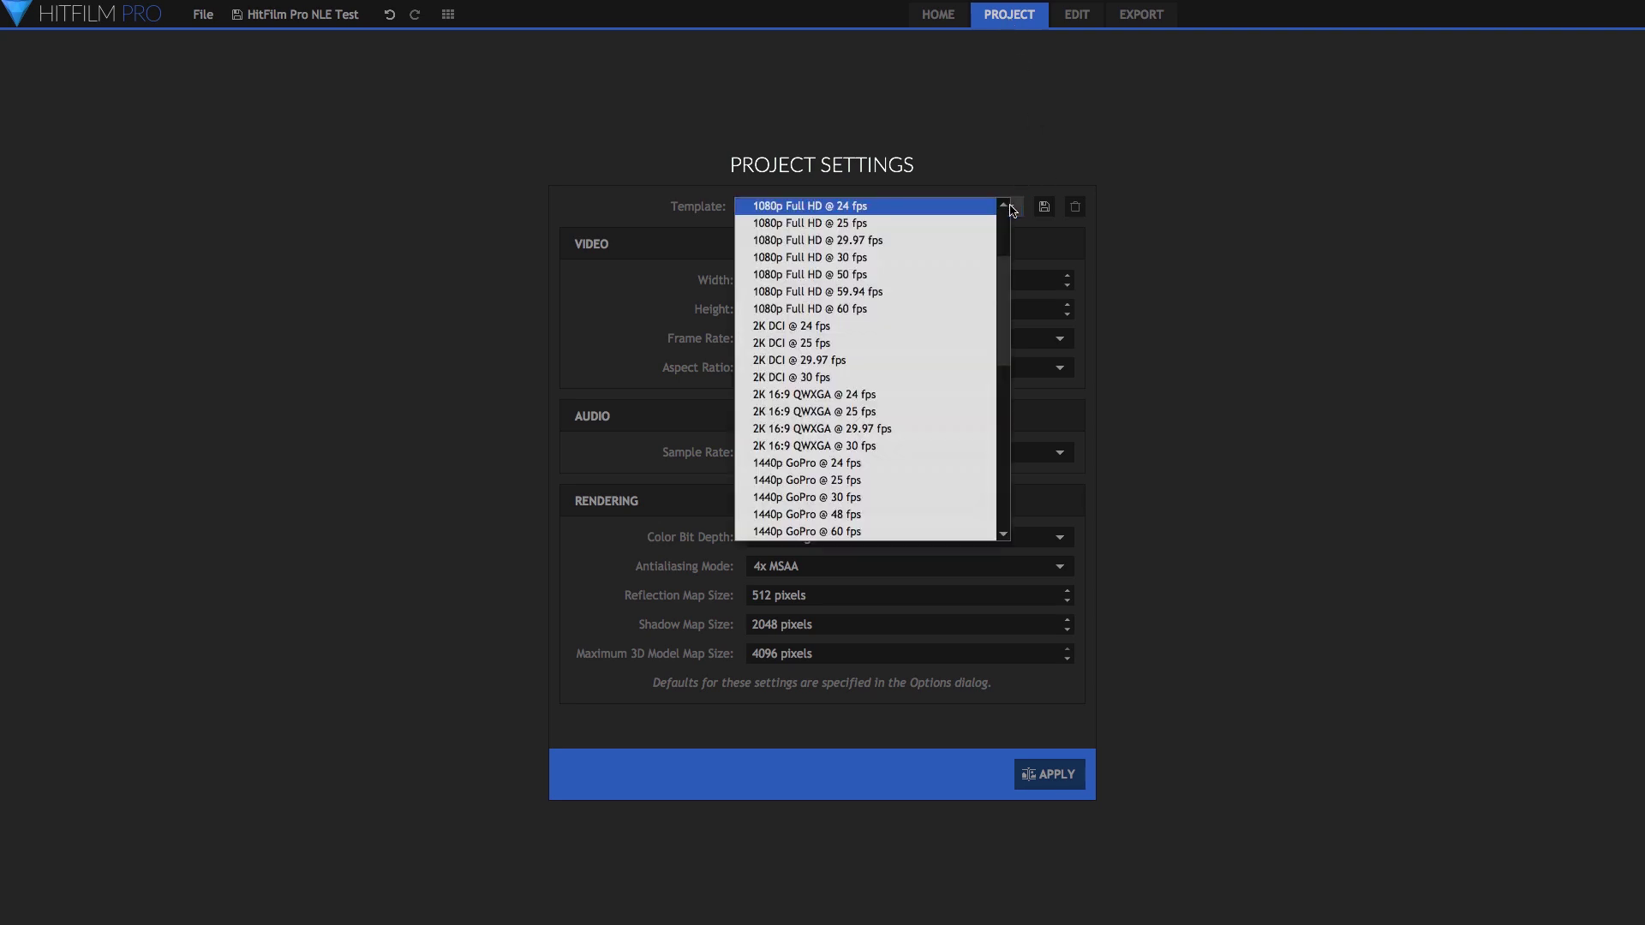
scroll(1000, 283, "down", 7)
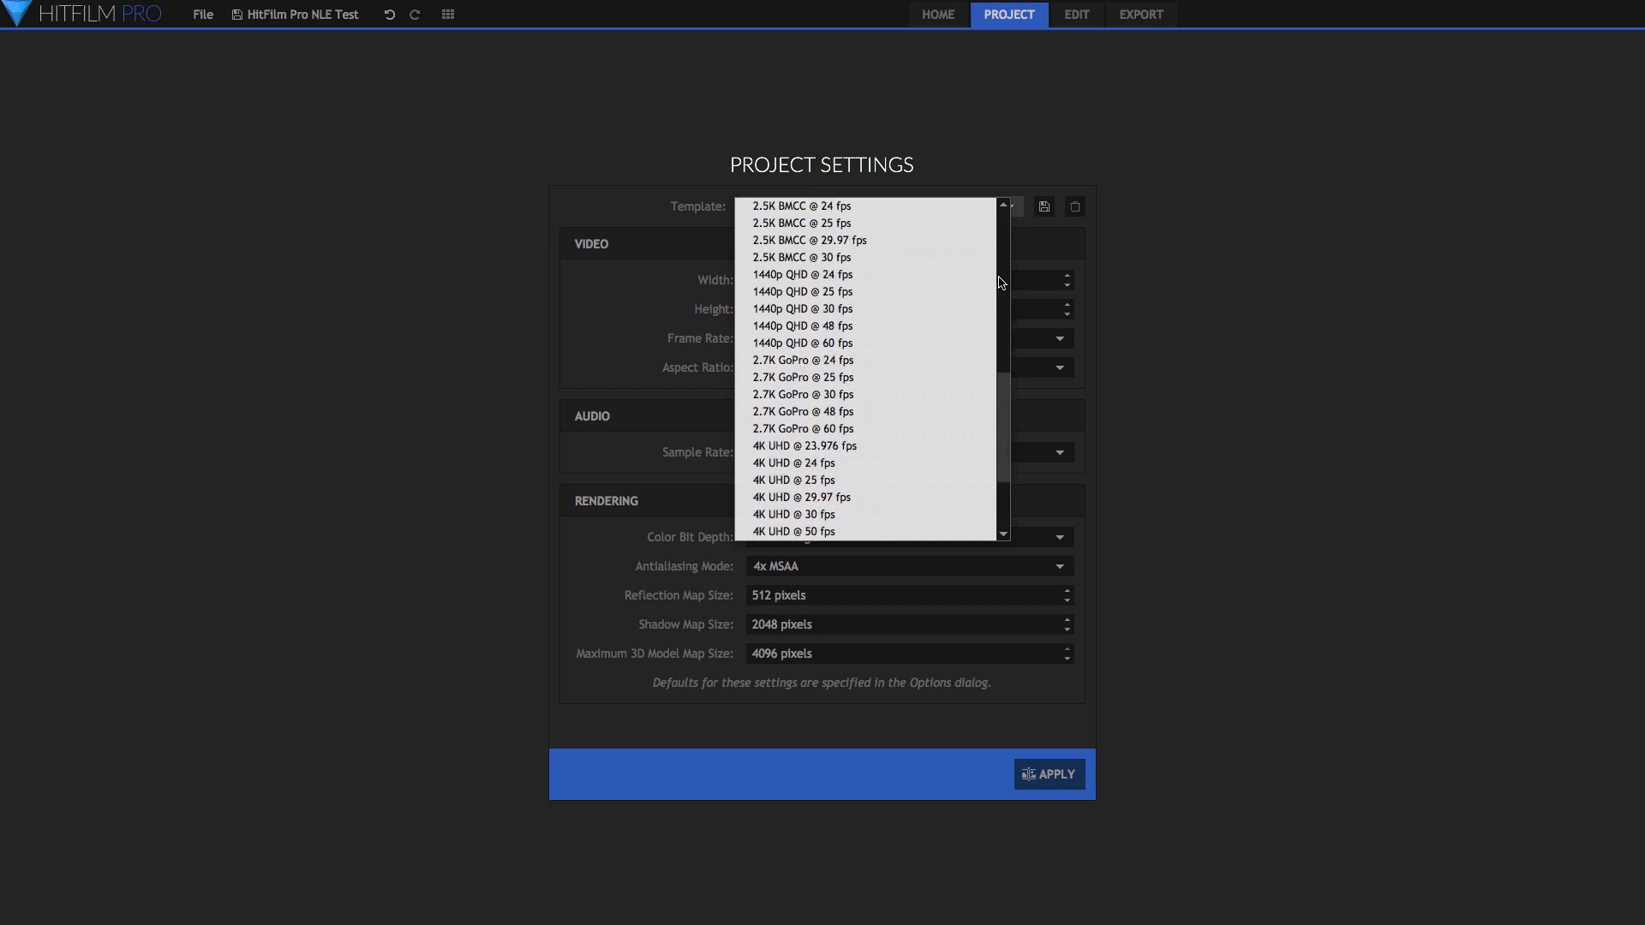
scroll(1001, 283, "down", 3)
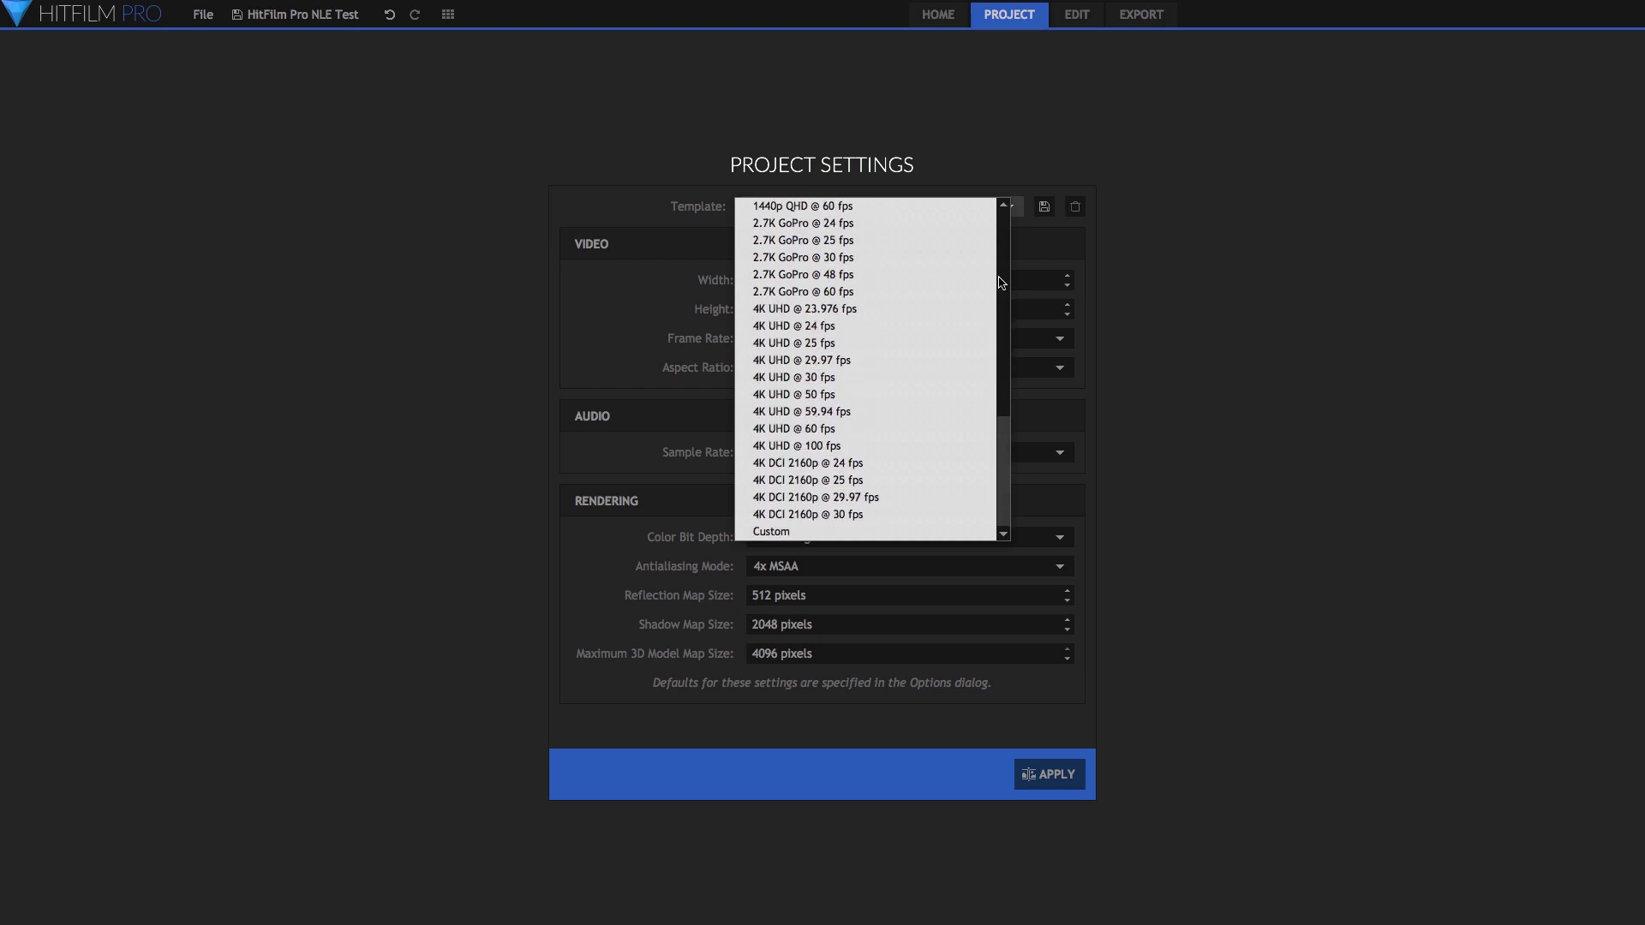
left_click(1191, 295)
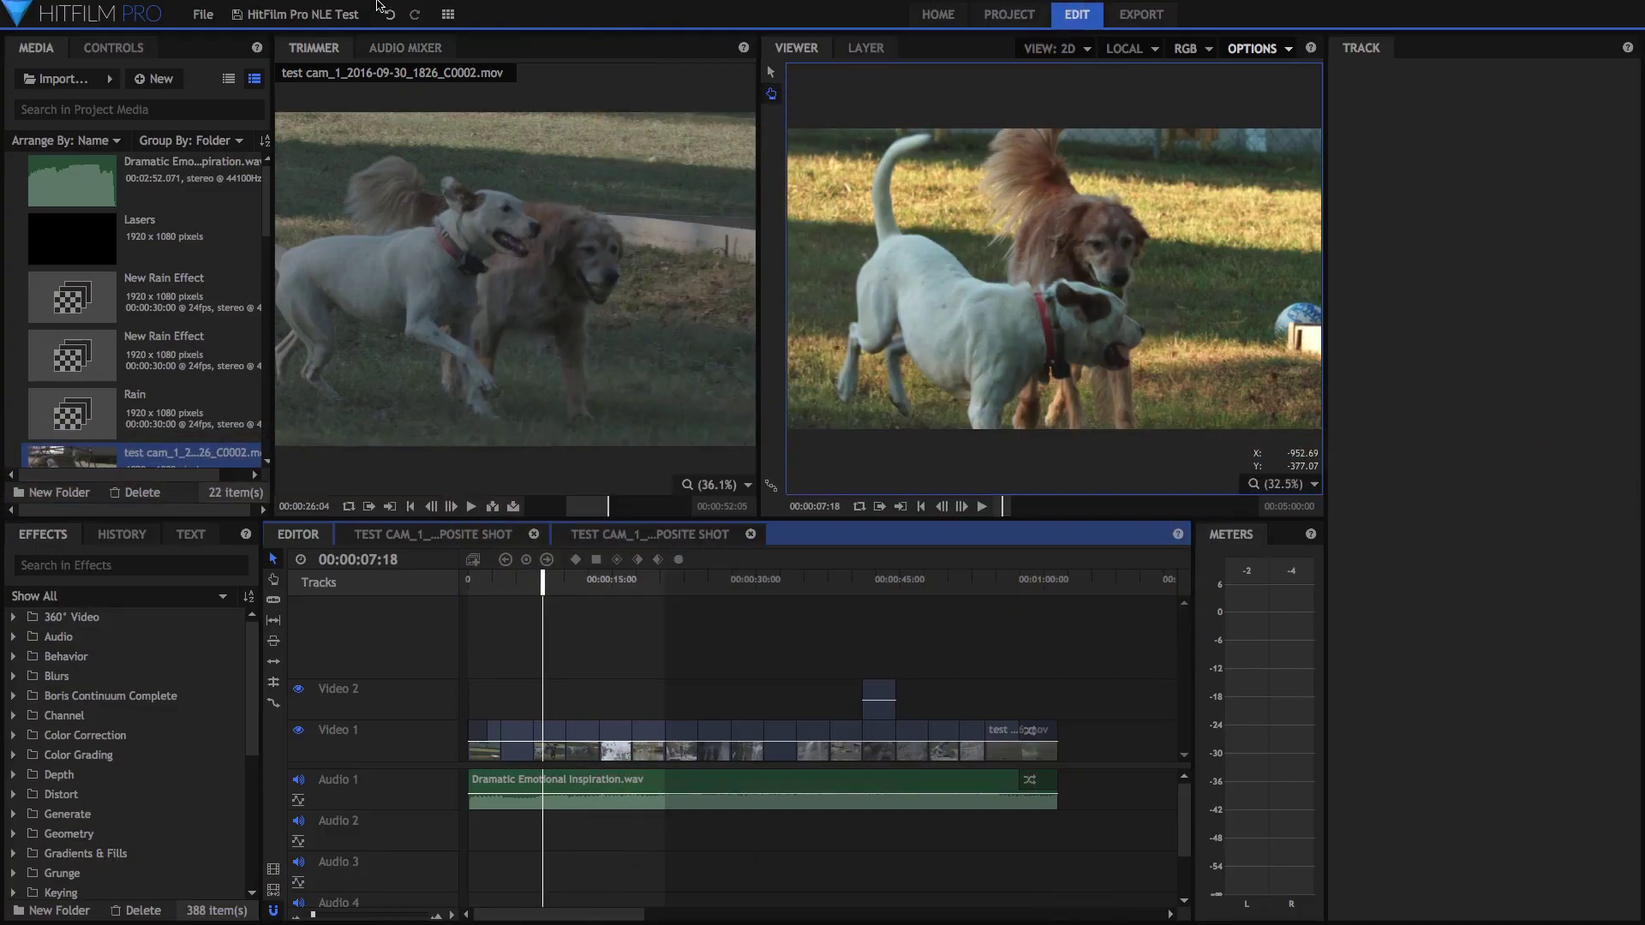
Look through View > Workspaces and leave the layout unchanged.
left_click(177, 8)
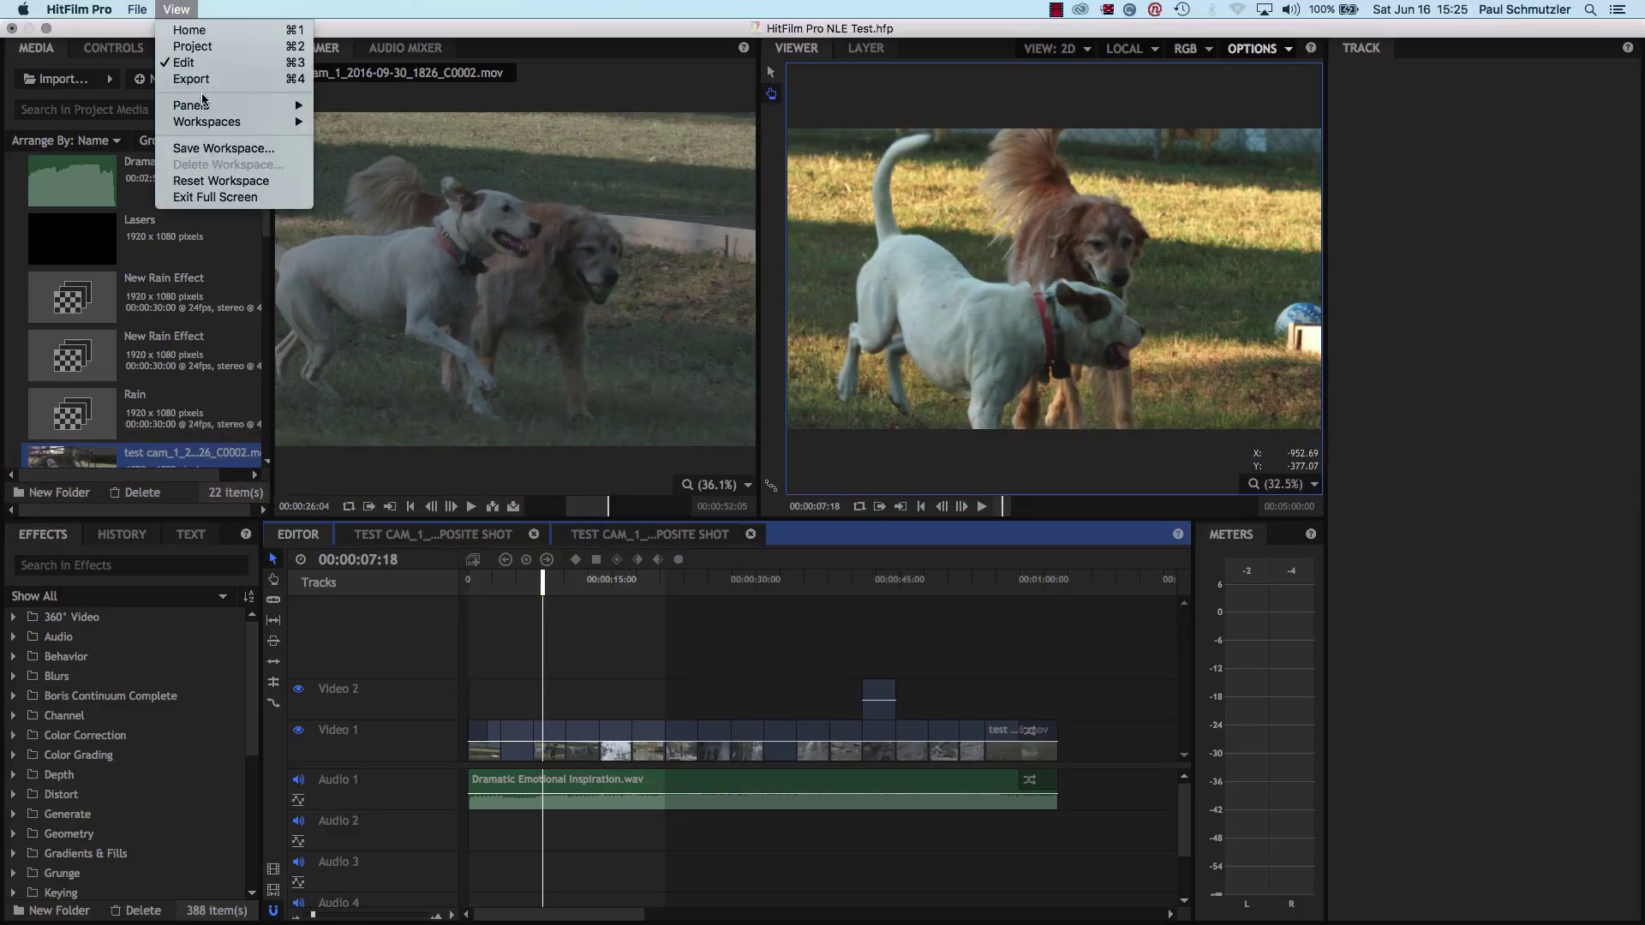
mouse_move(202, 127)
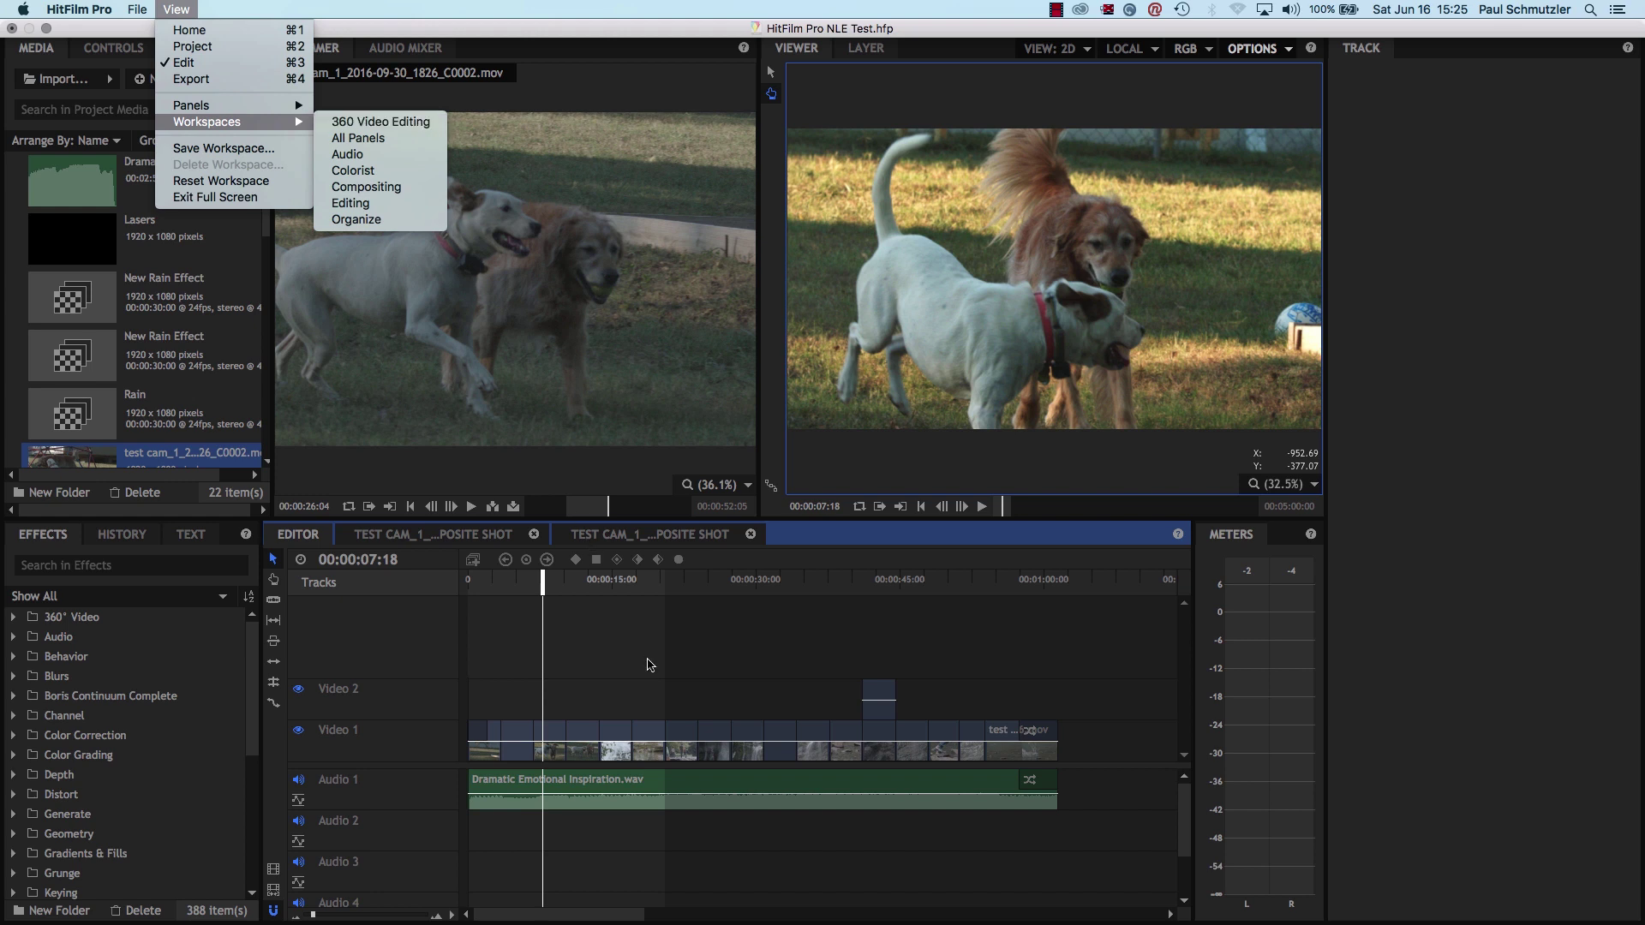
left_click(650, 665)
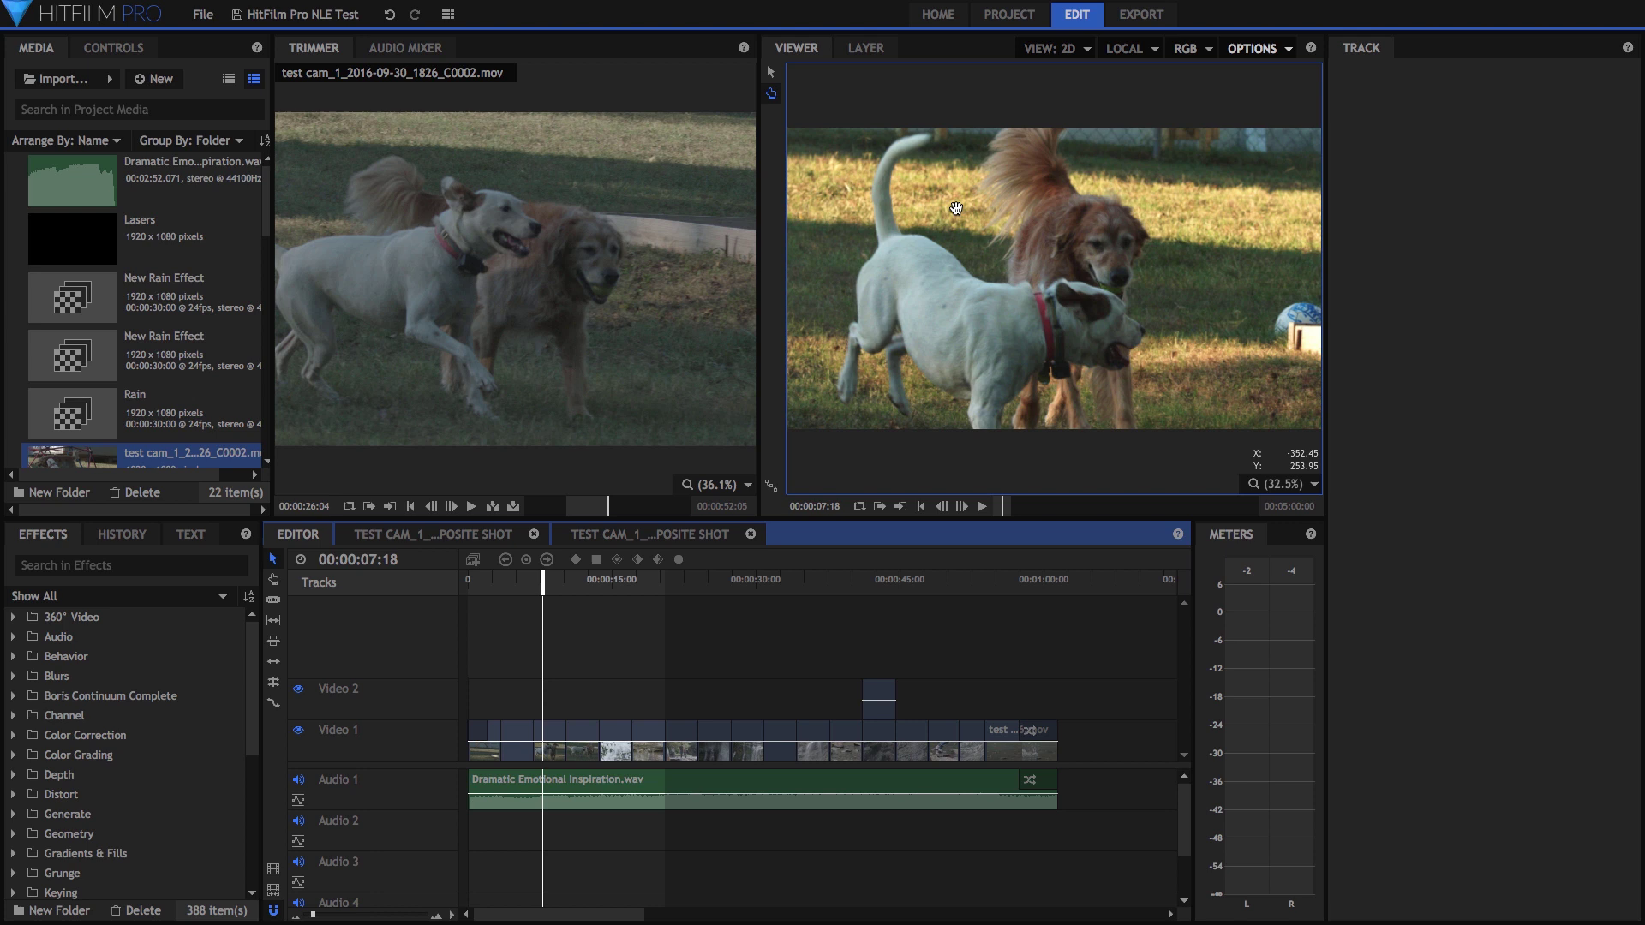
Float the Viewer panel in its own window, then bring up View > Panels.
left_click(811, 54)
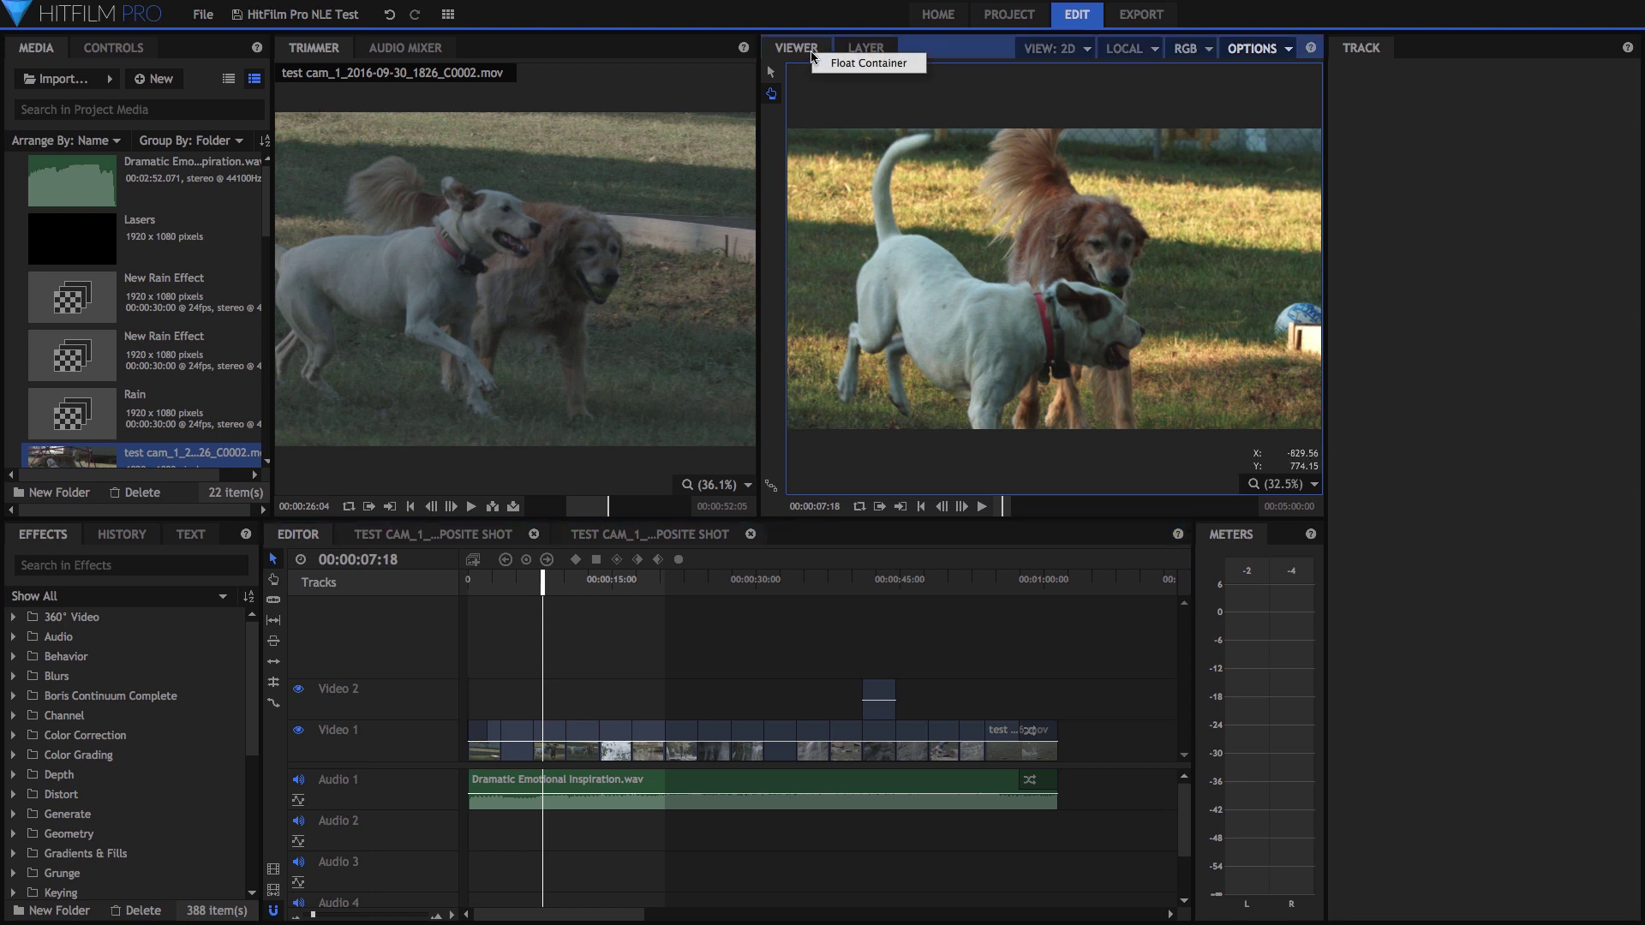
left_click(867, 63)
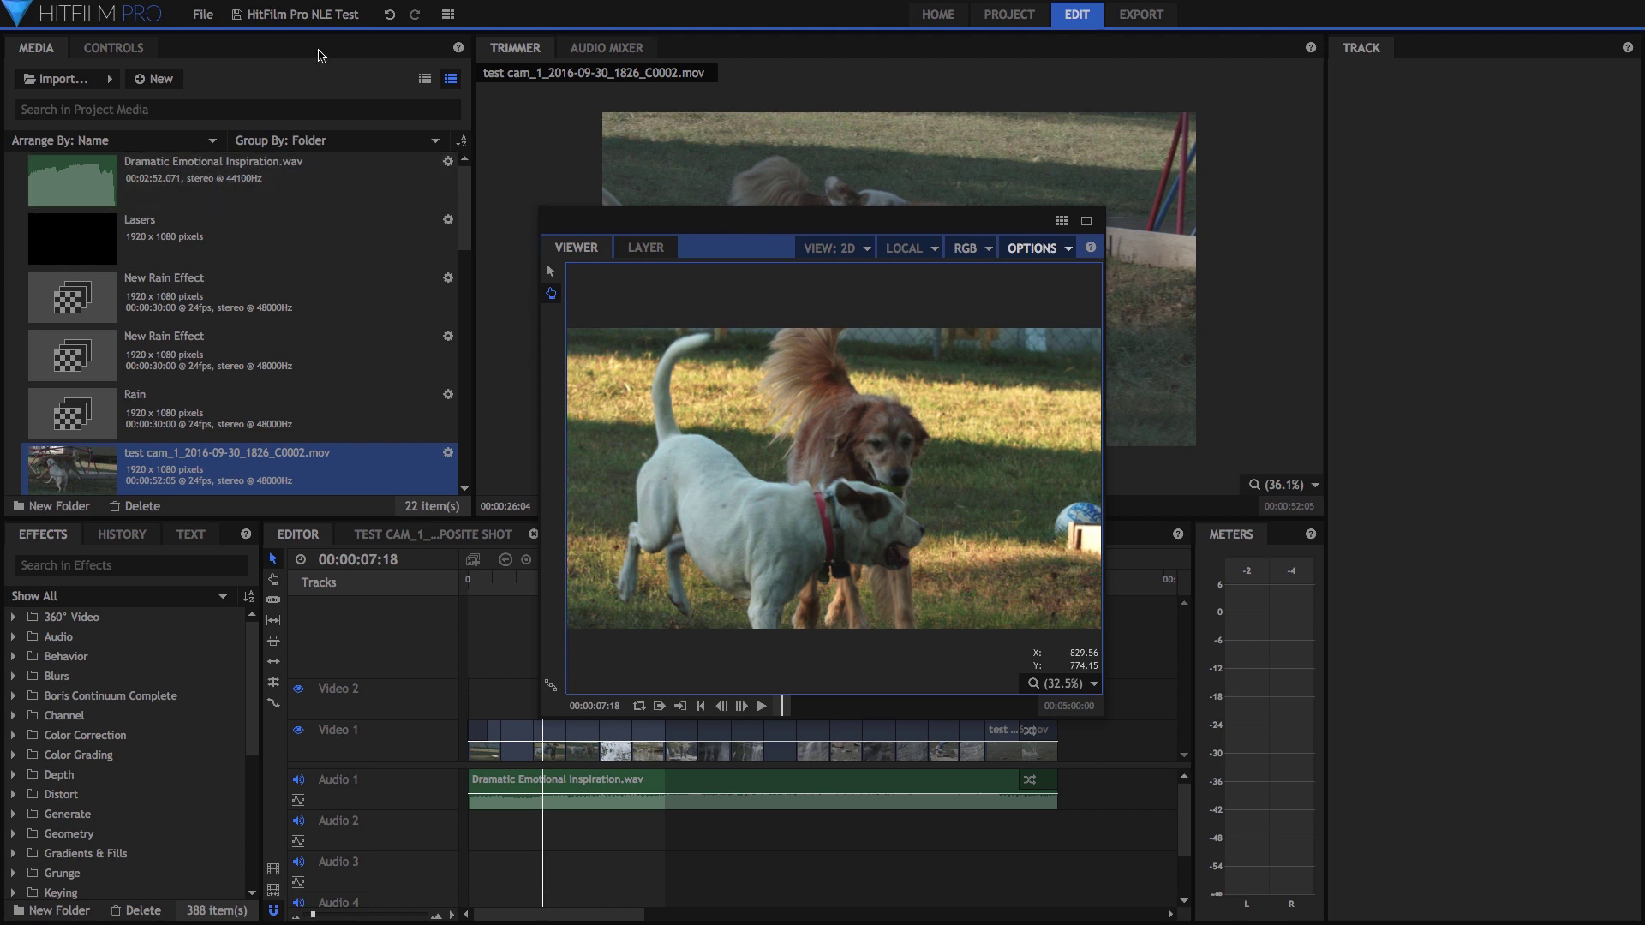
mouse_move(352, 4)
left_click(176, 8)
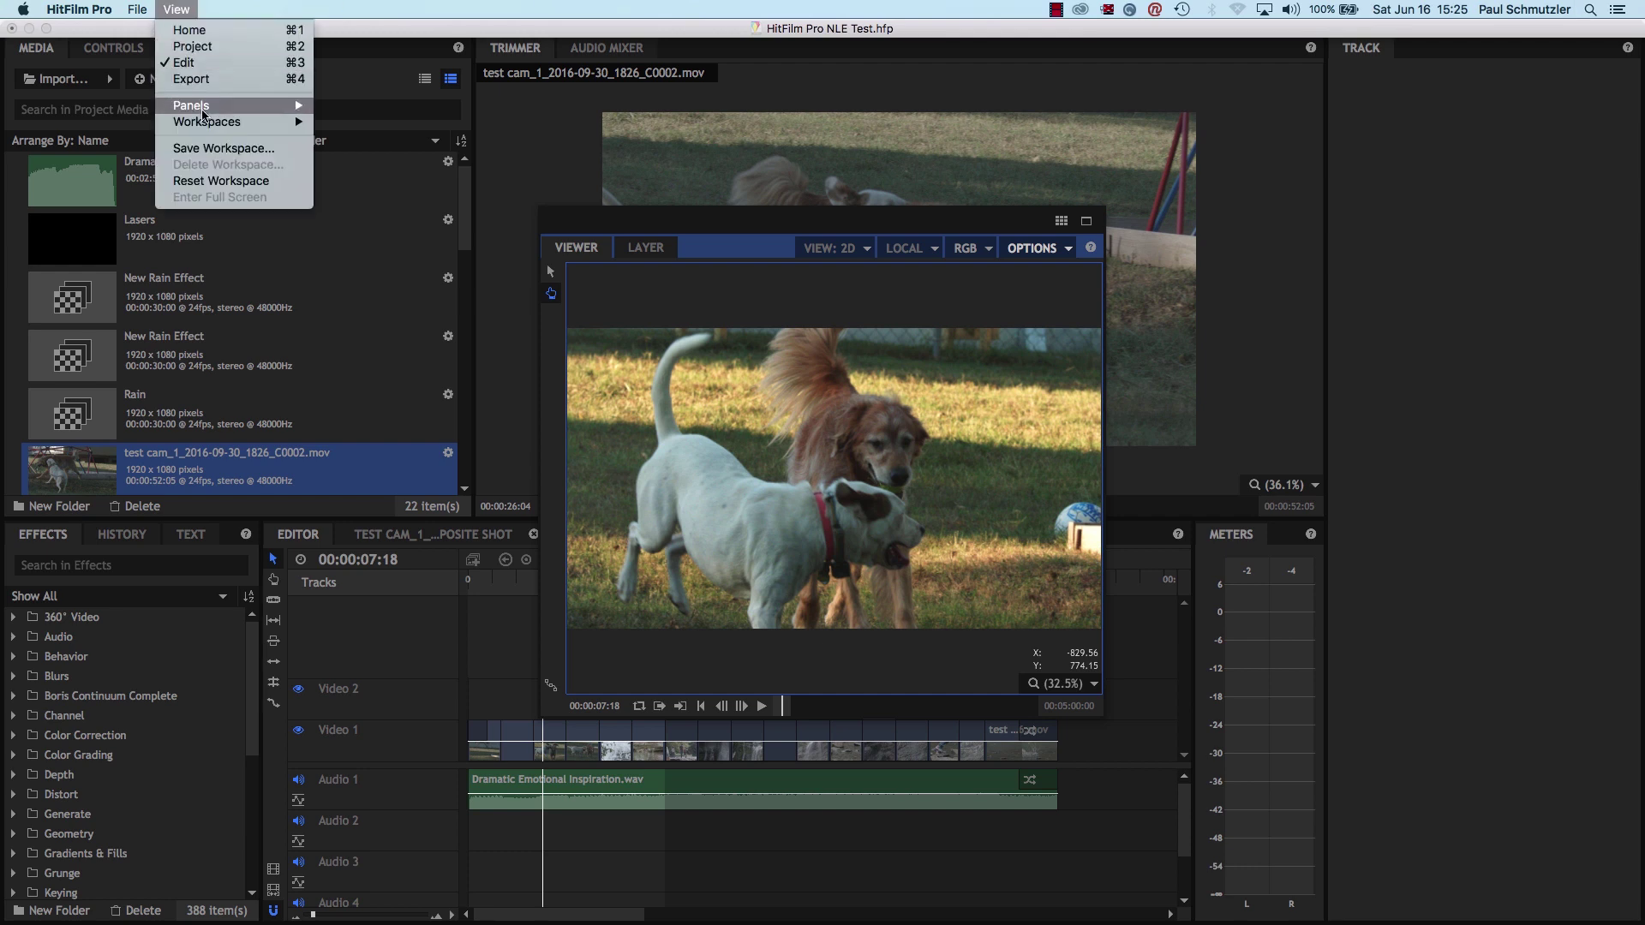
left_click(360, 207)
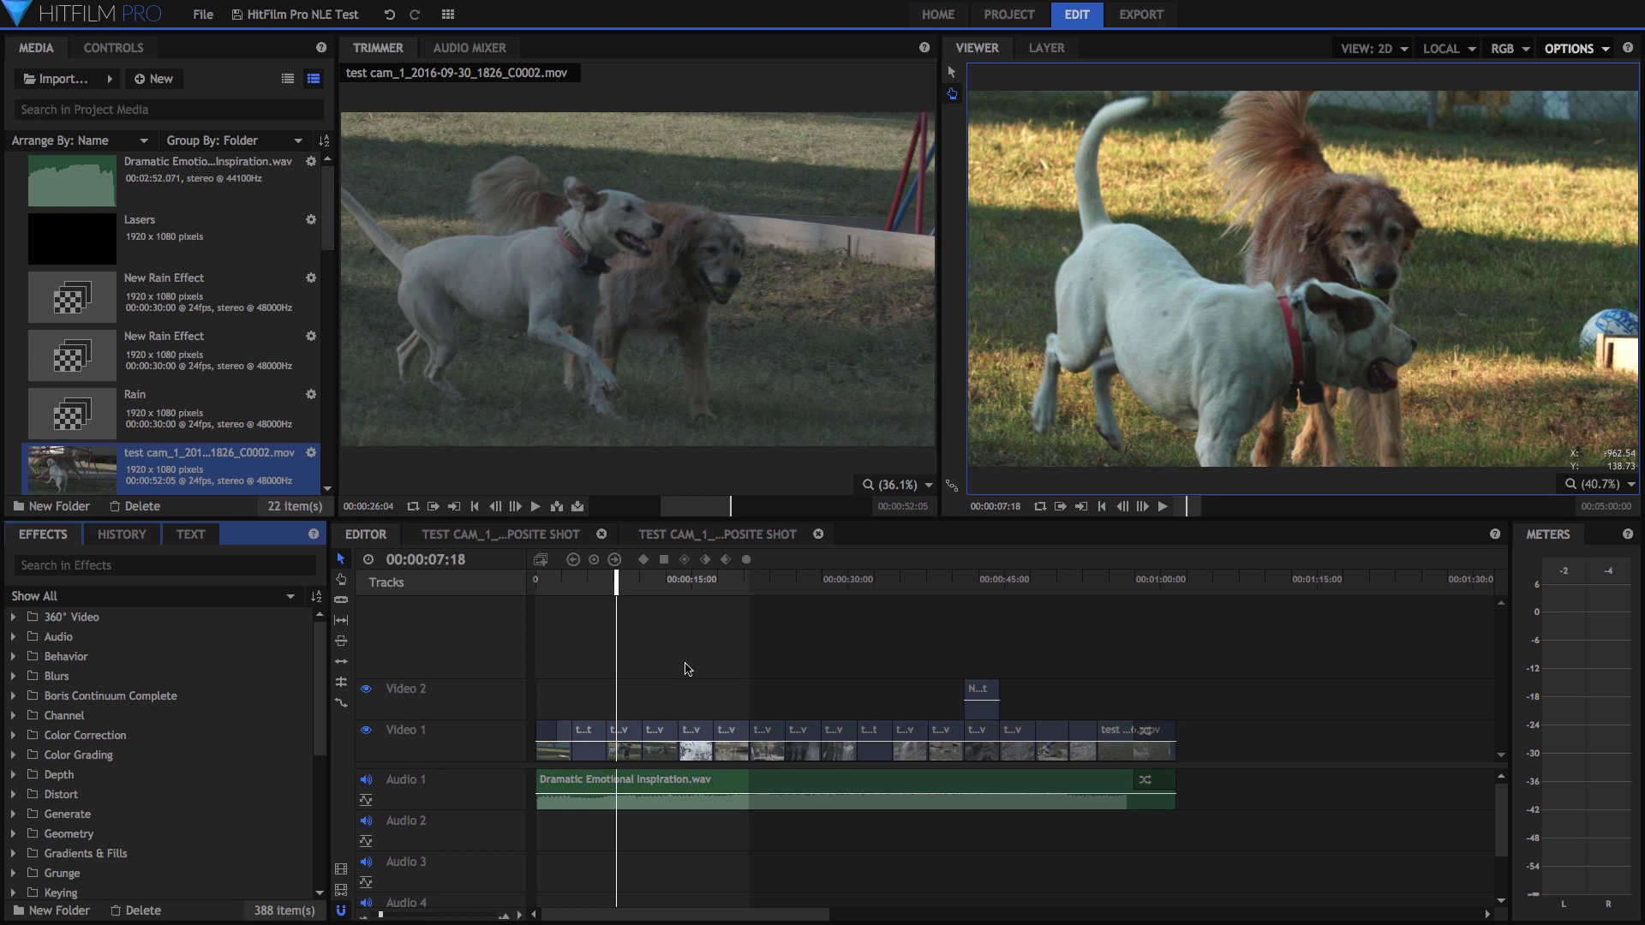
left_click(650, 581)
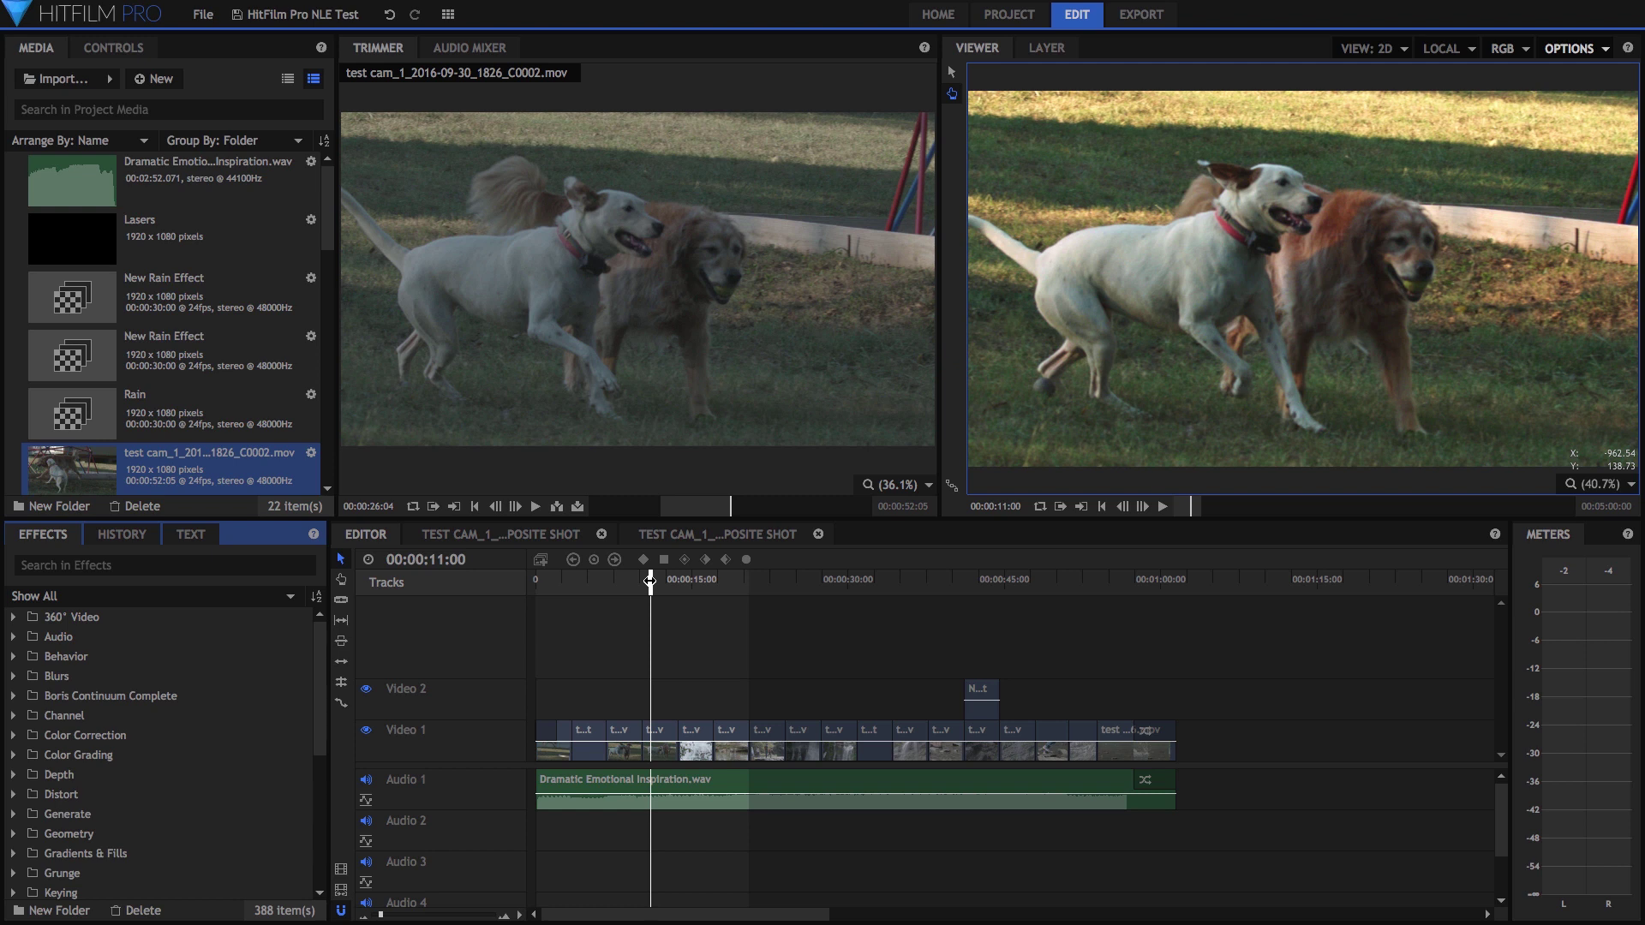
left_click(629, 374)
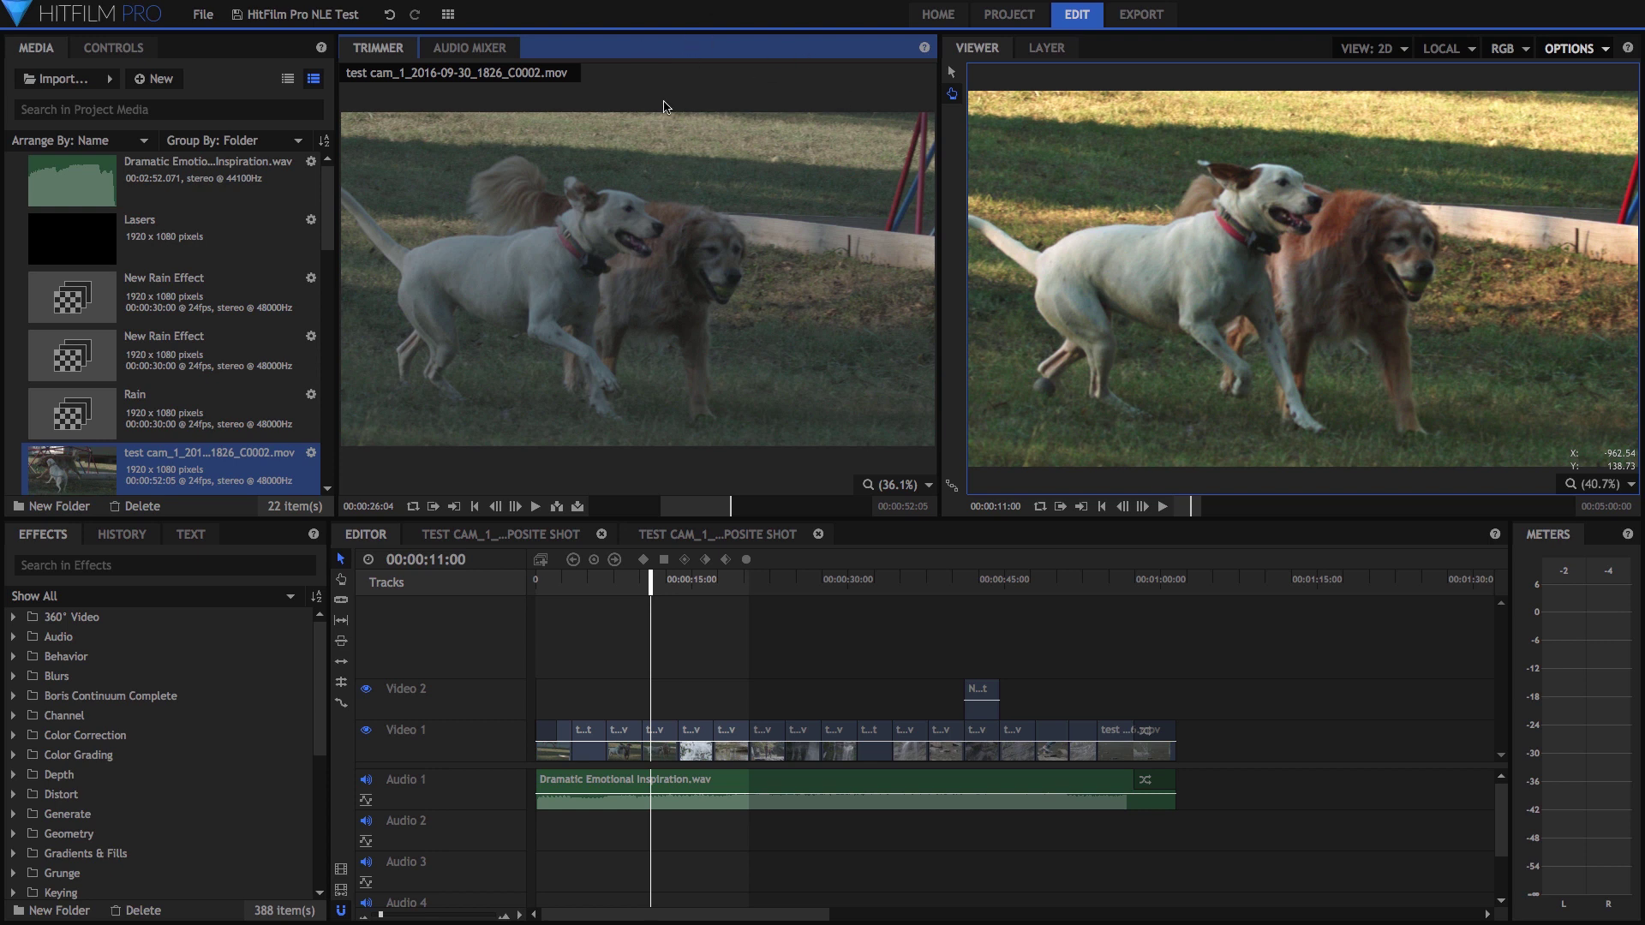
key(".")
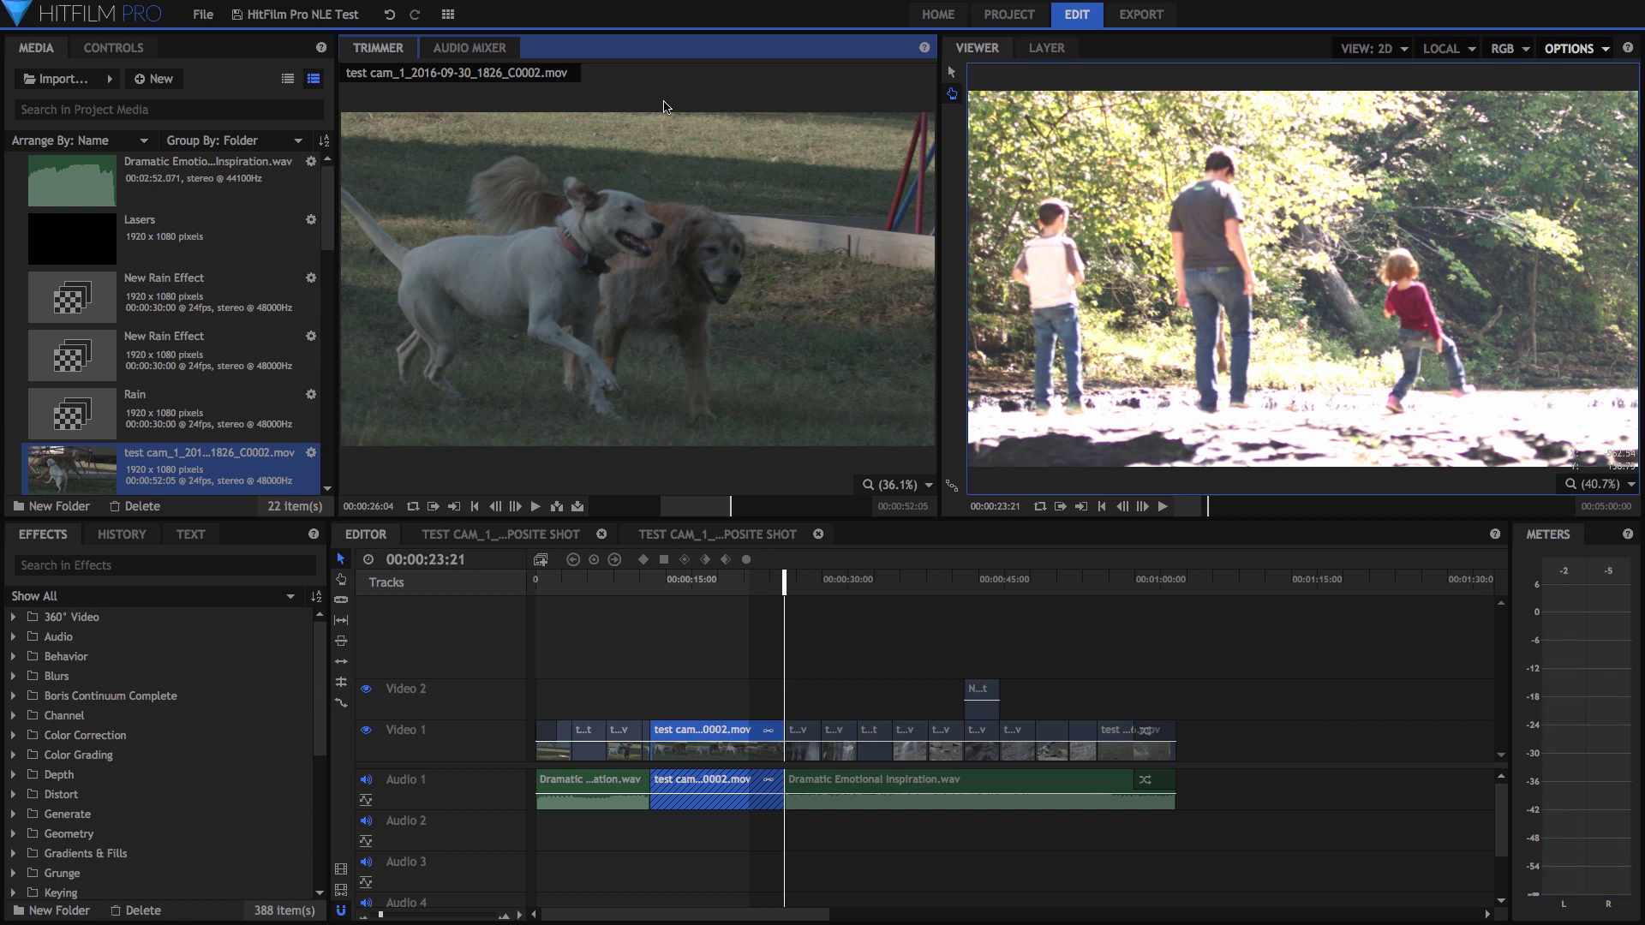
key("ctrl+z")
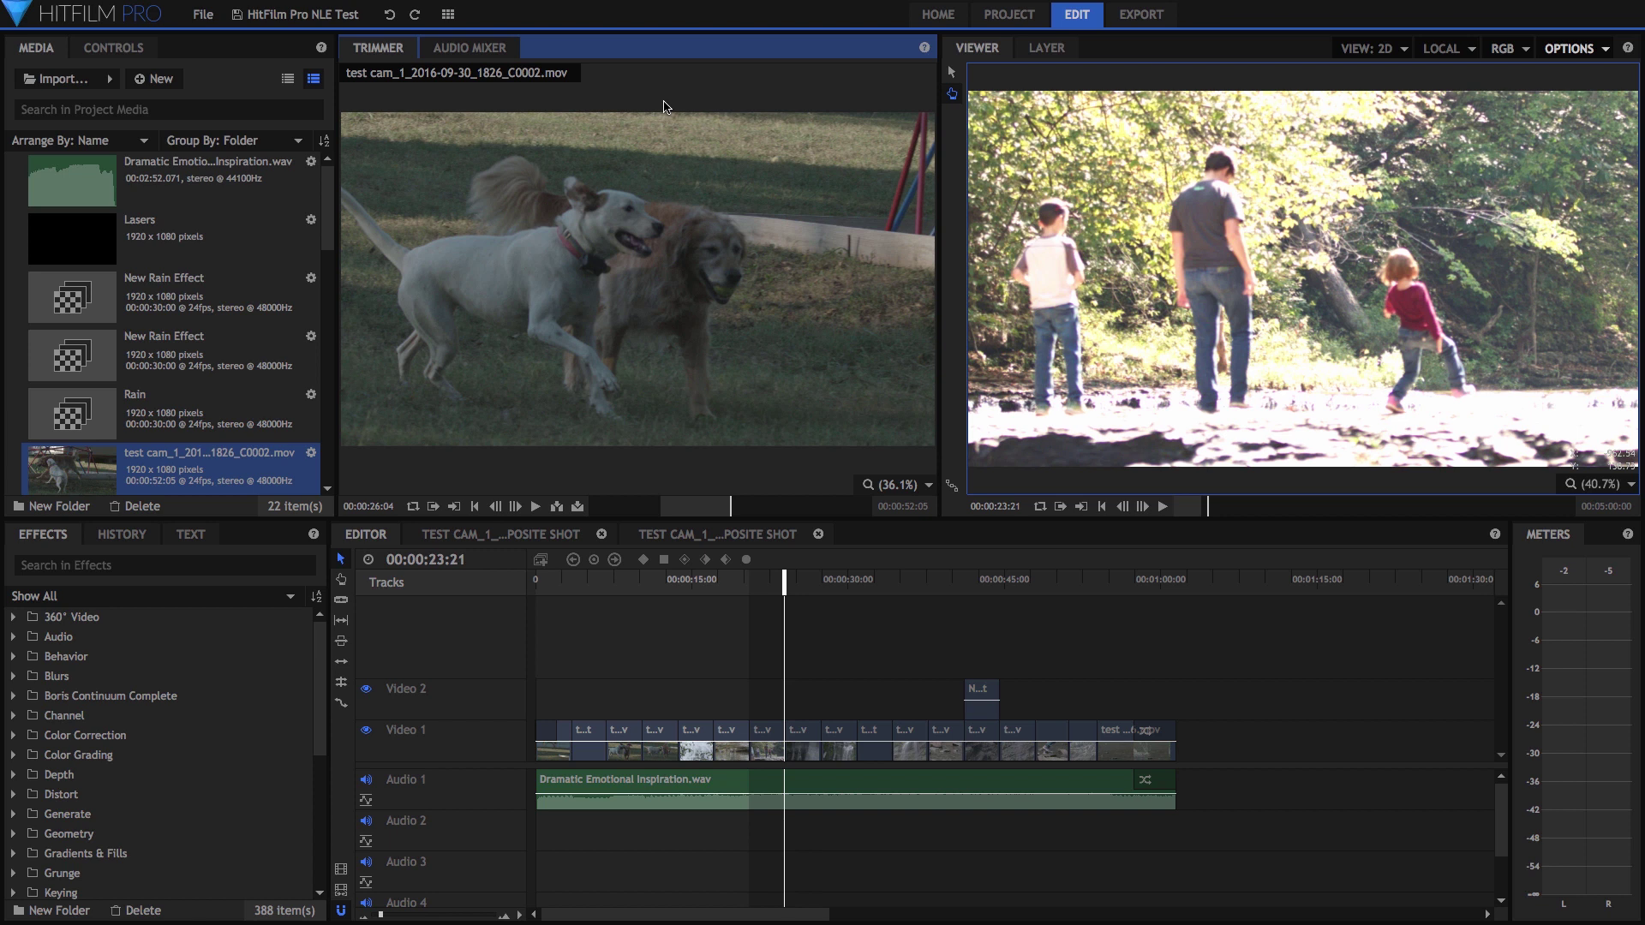
key("Left")
key("Left")
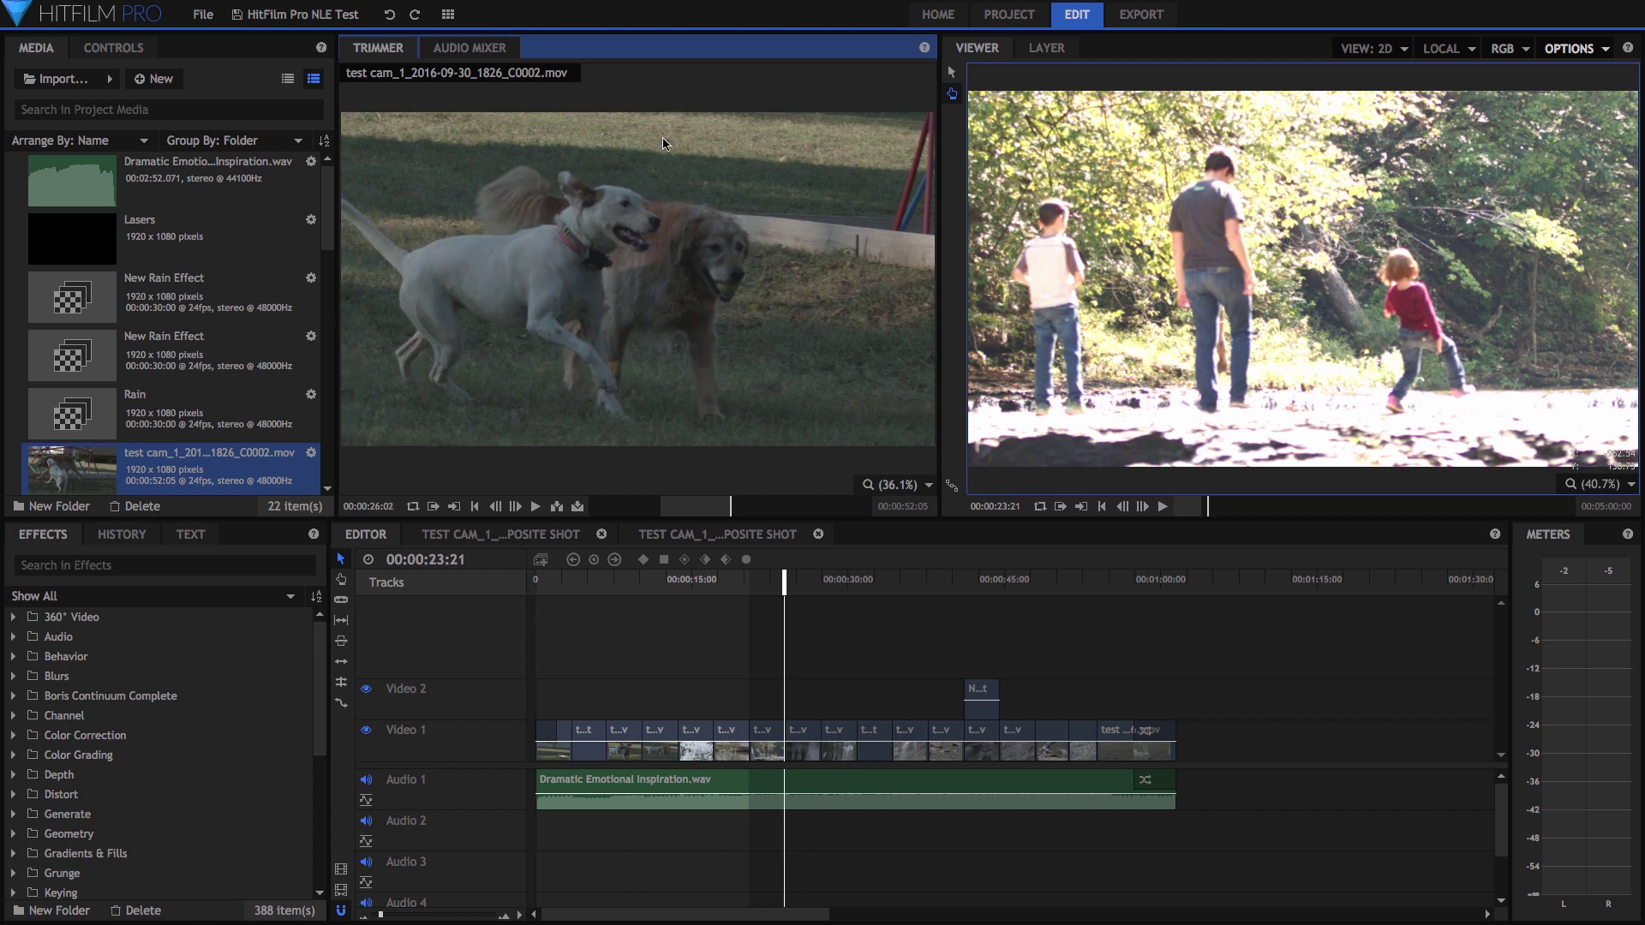
key("comma")
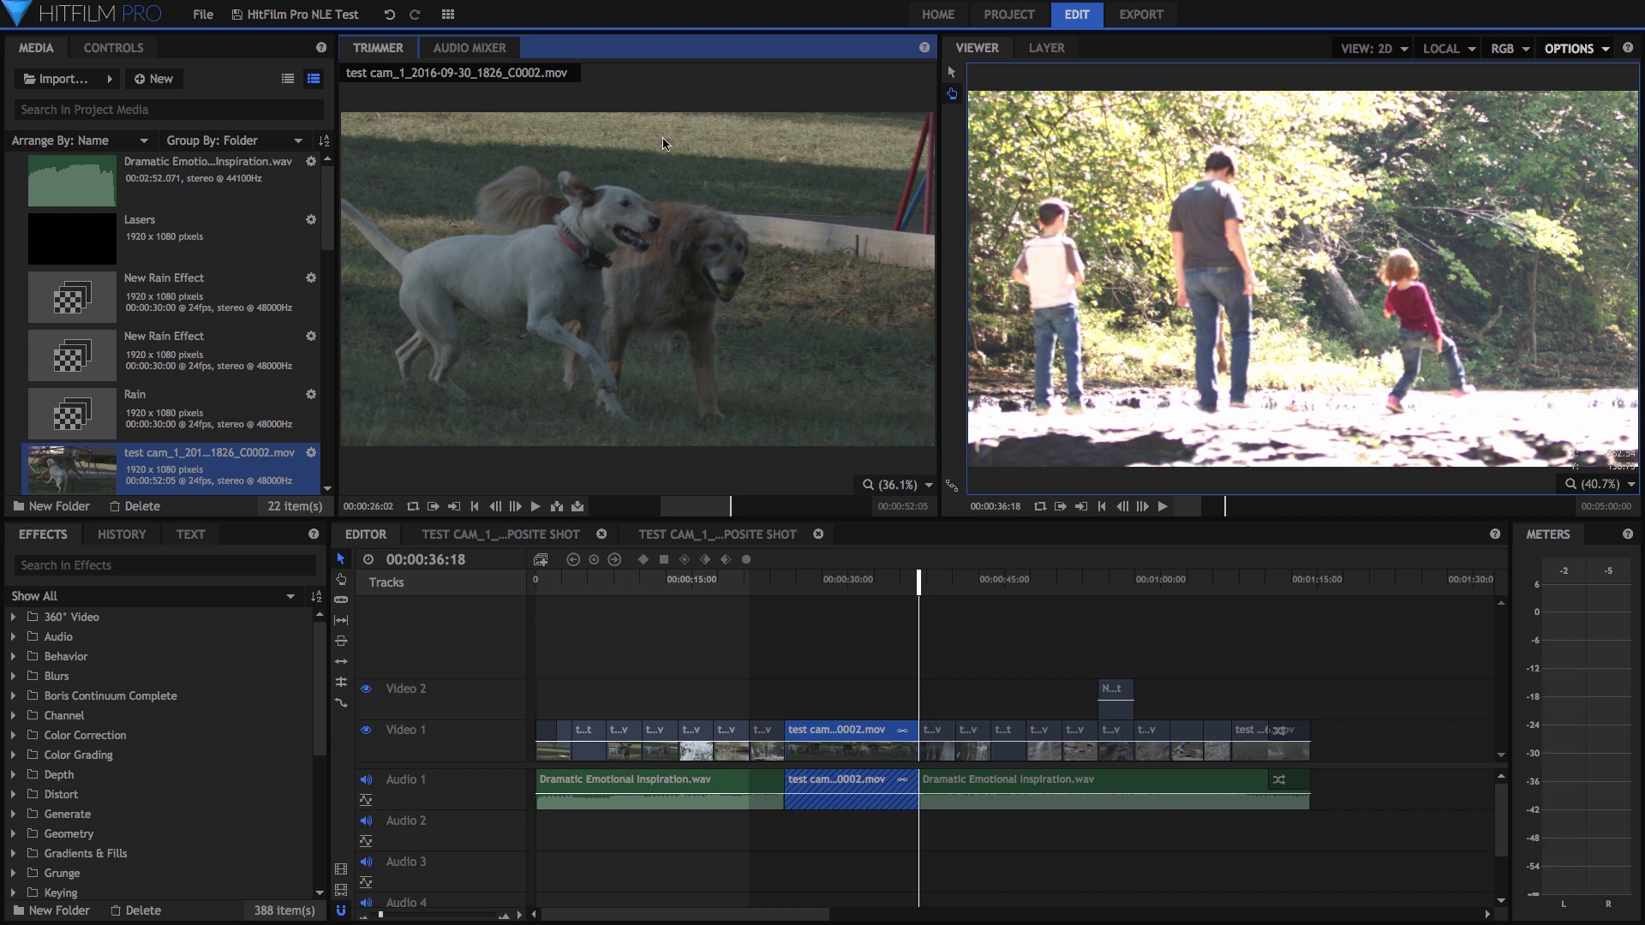
key("ctrl+z")
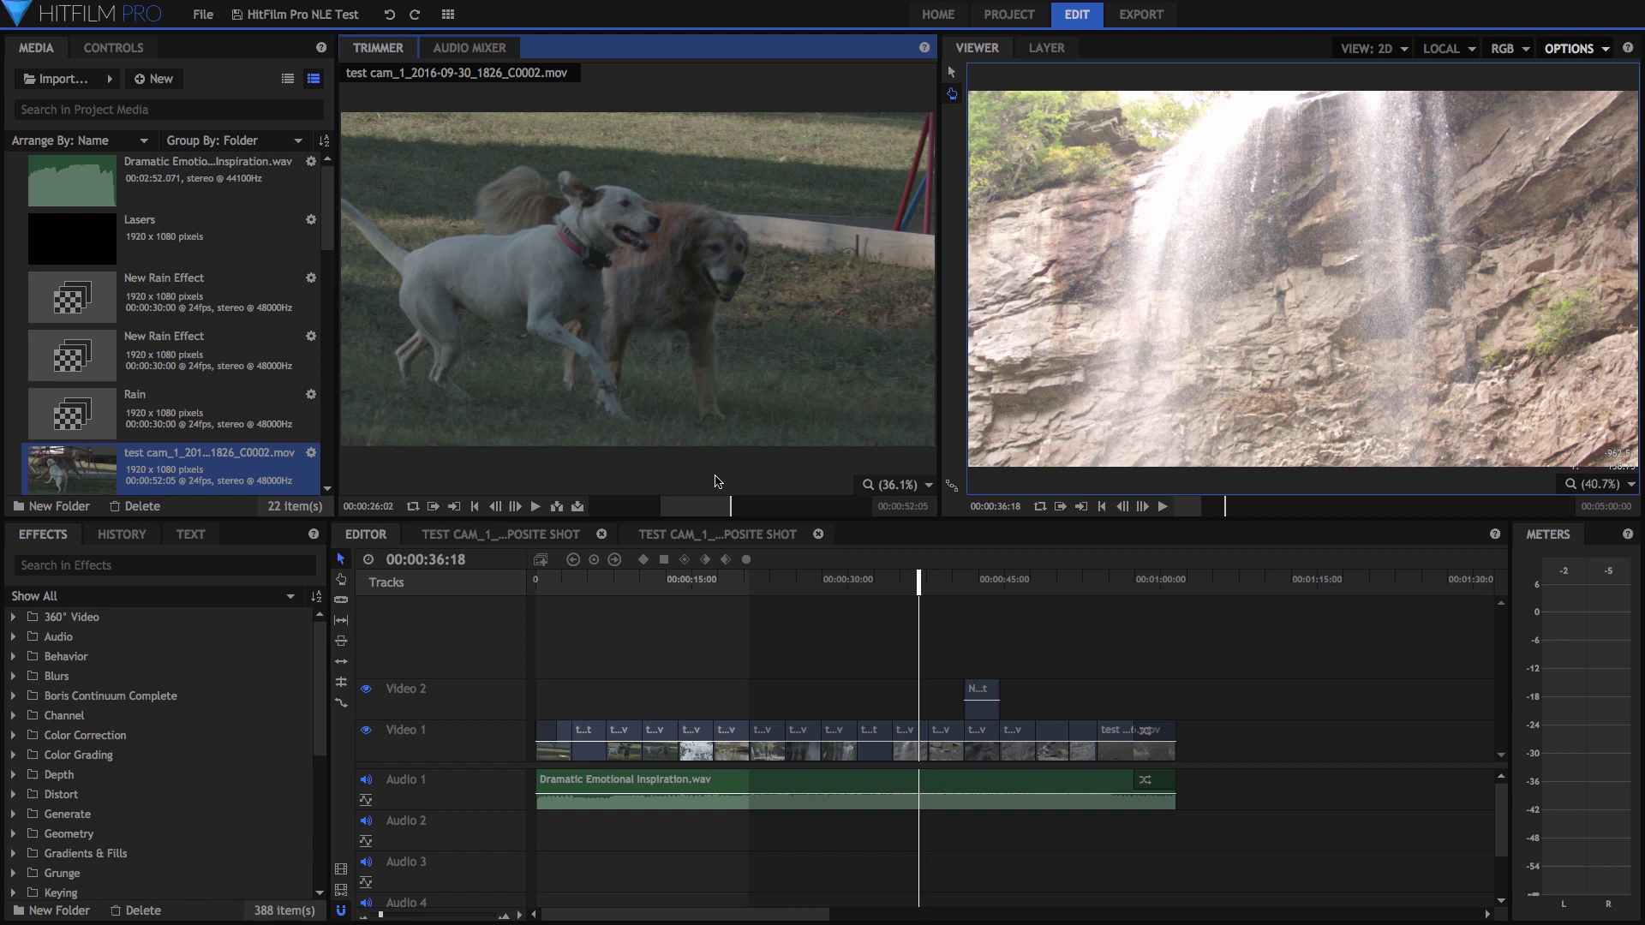
Place the trimmer clip on a new timeline track and check it at 00:00:05:22 and 00:00:24:16.
left_click_drag(582, 318, 666, 210)
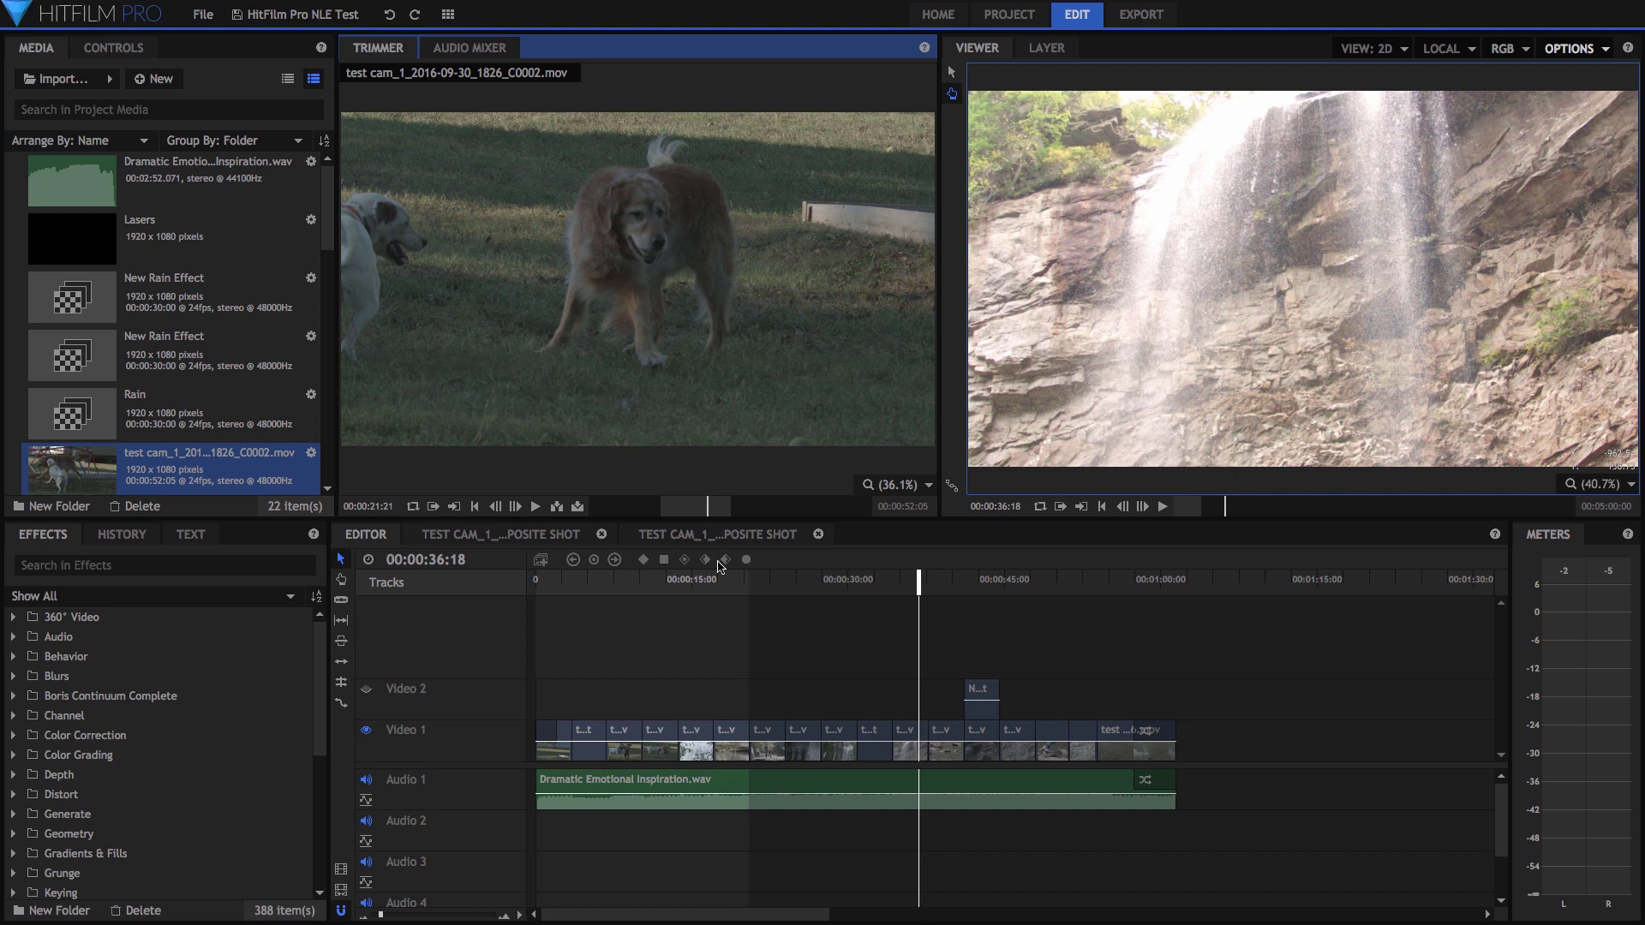
left_click_drag(551, 584, 597, 584)
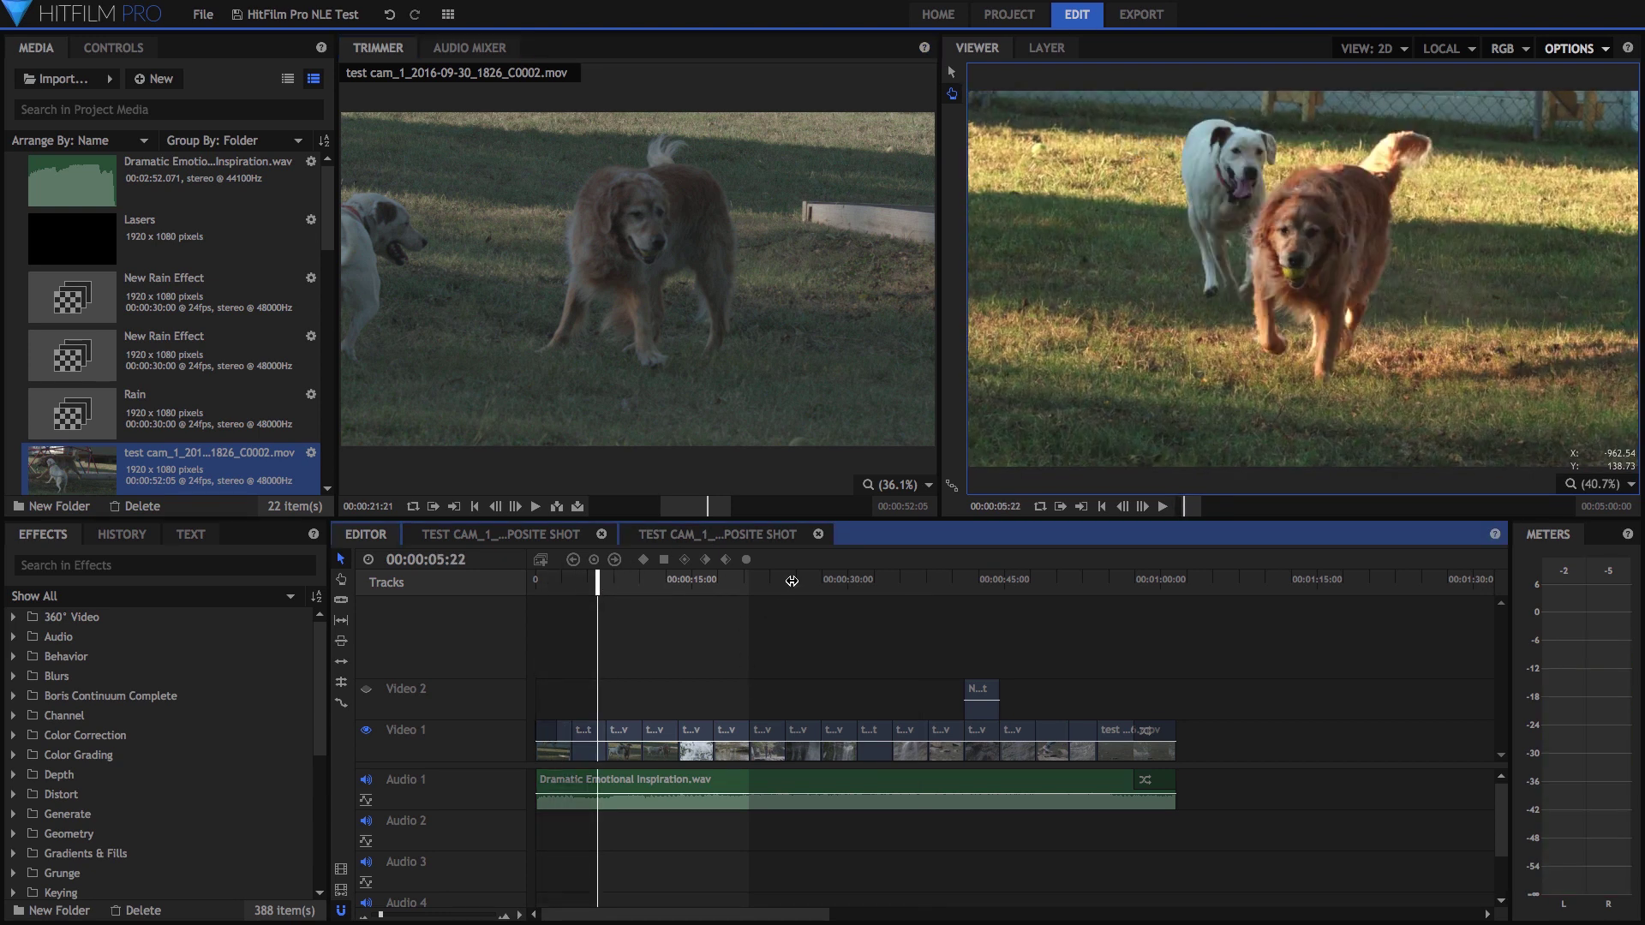
left_click(793, 581)
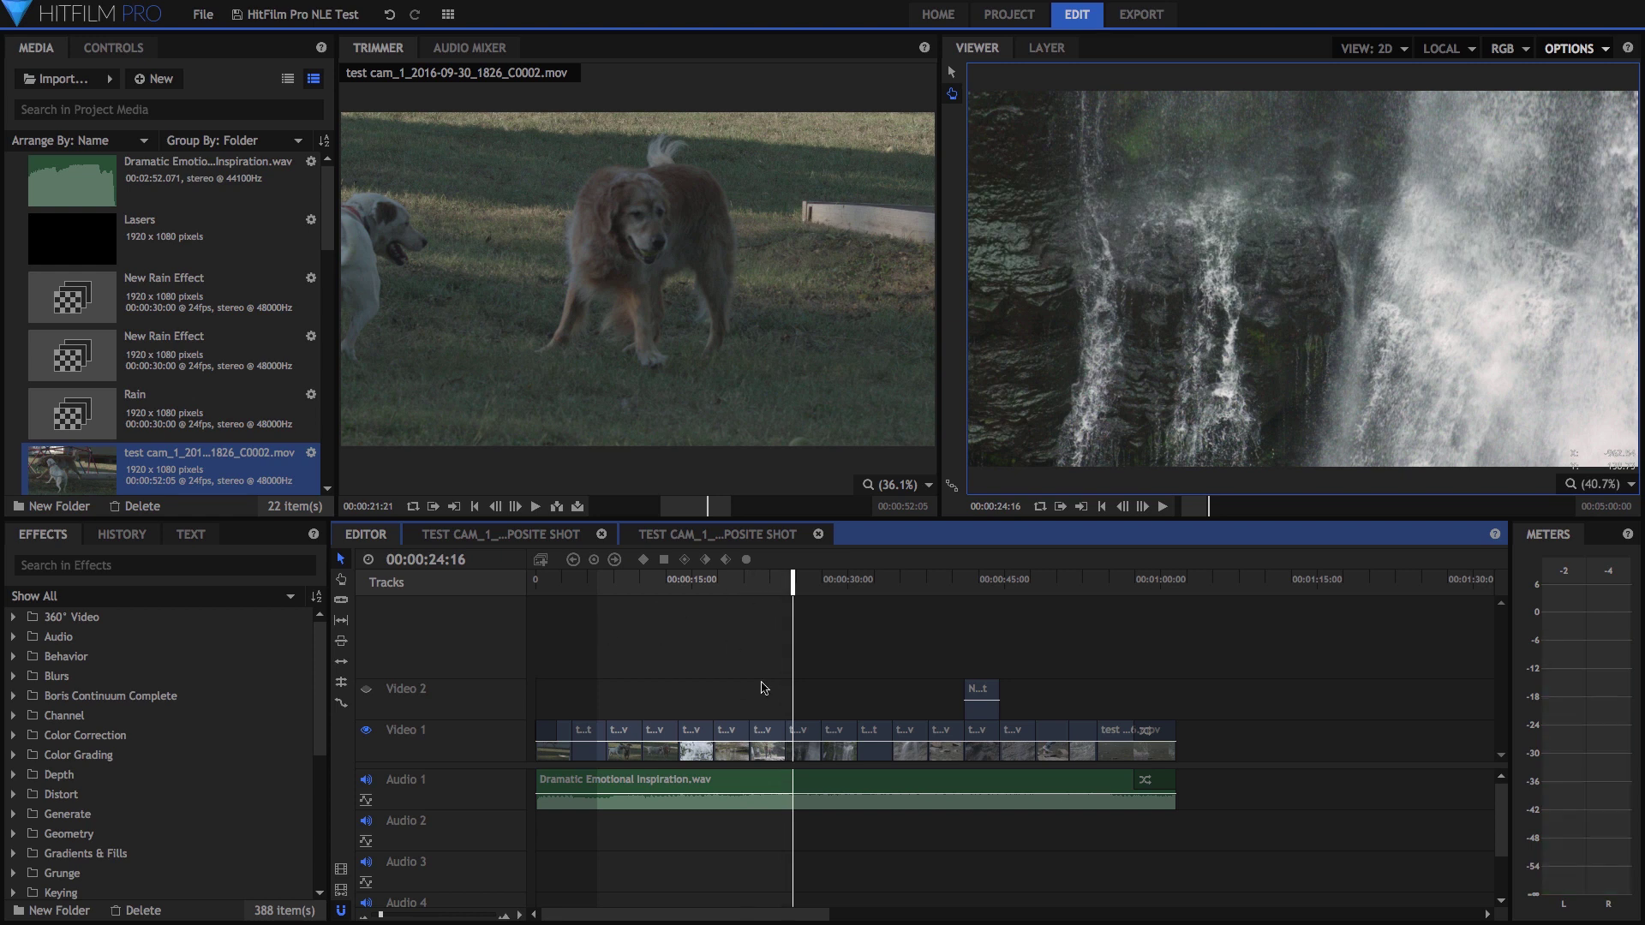
Jump the trimmer source to 00:00:16:00 and 00:00:25:05, then move the playhead to the dogs near 7 s.
left_click(676, 512)
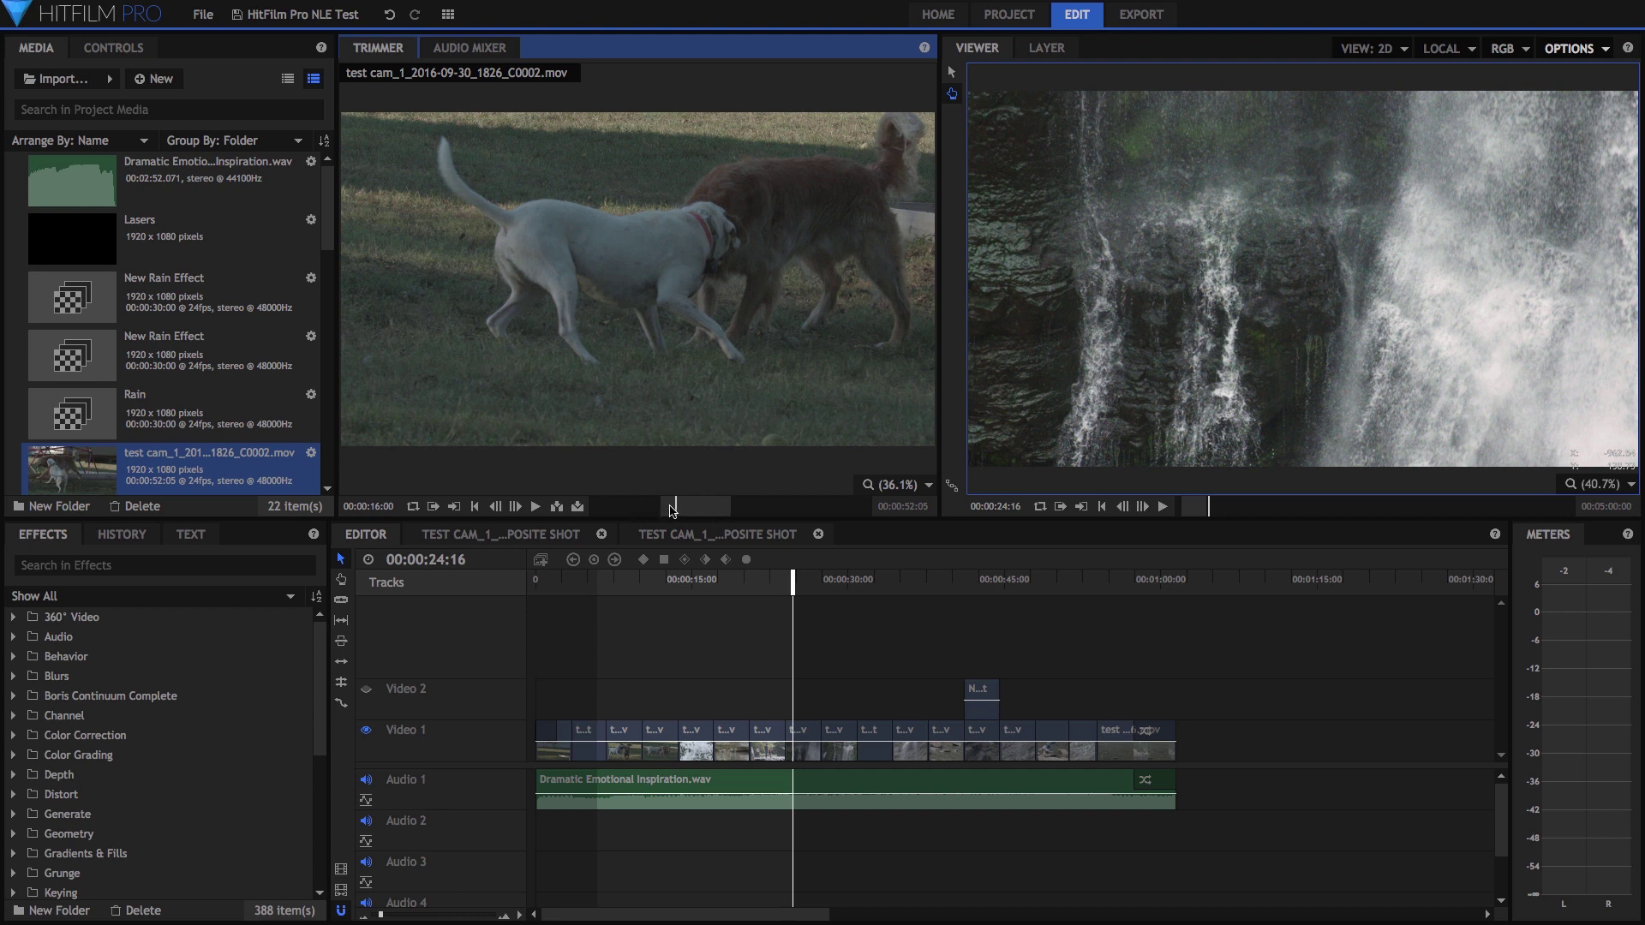
left_click(726, 512)
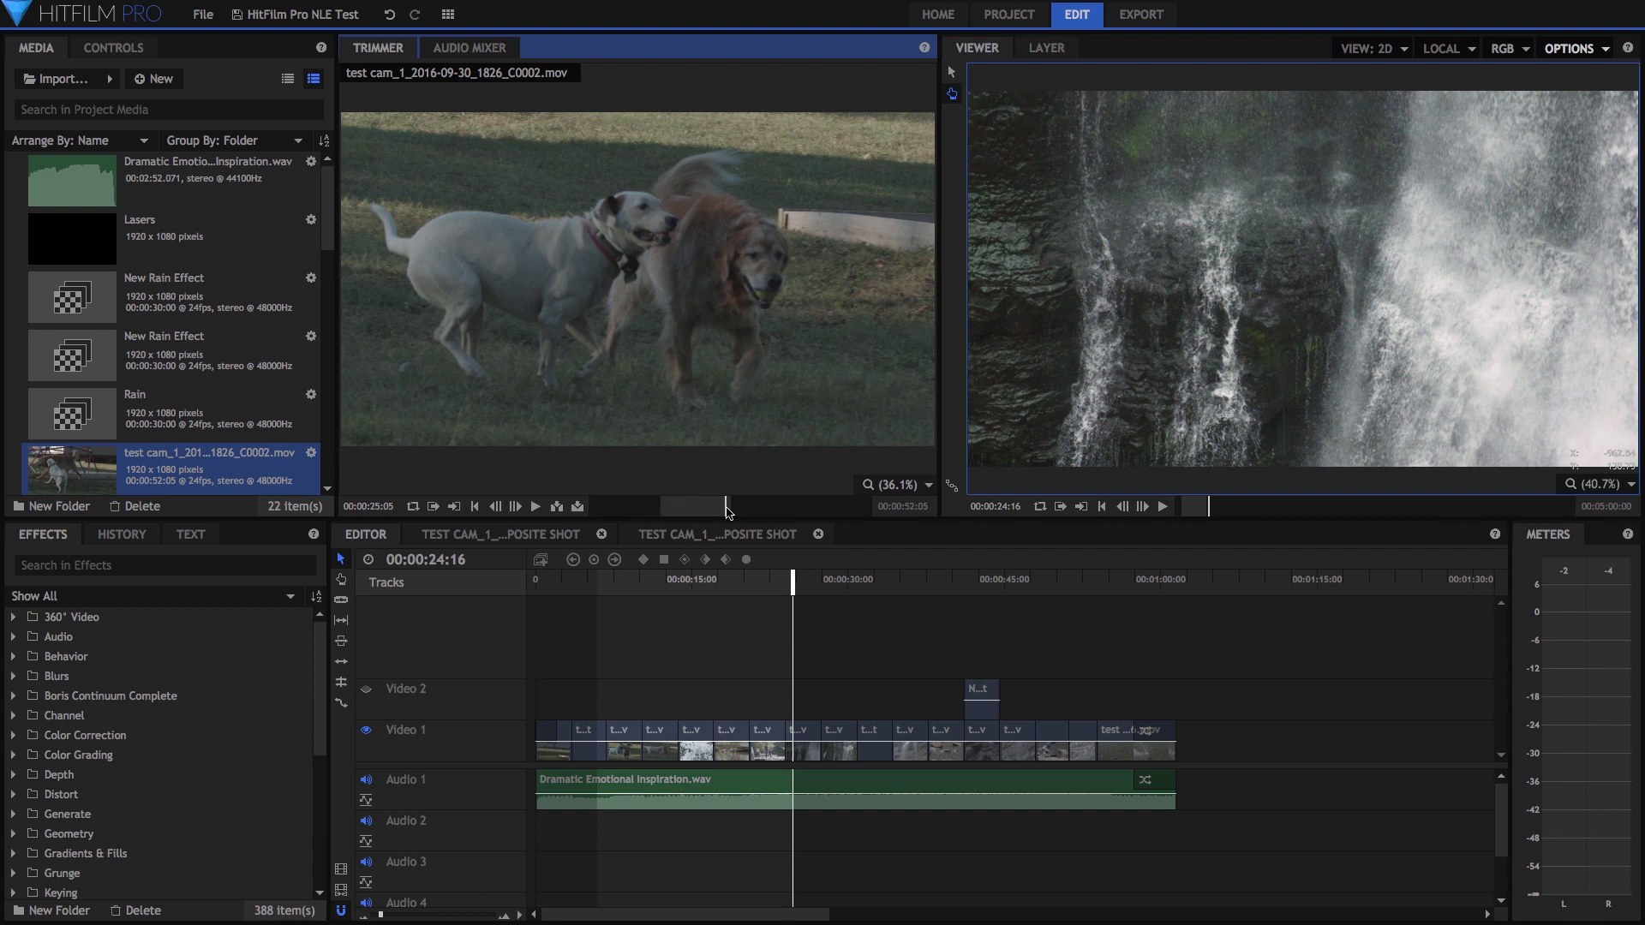
left_click(619, 579)
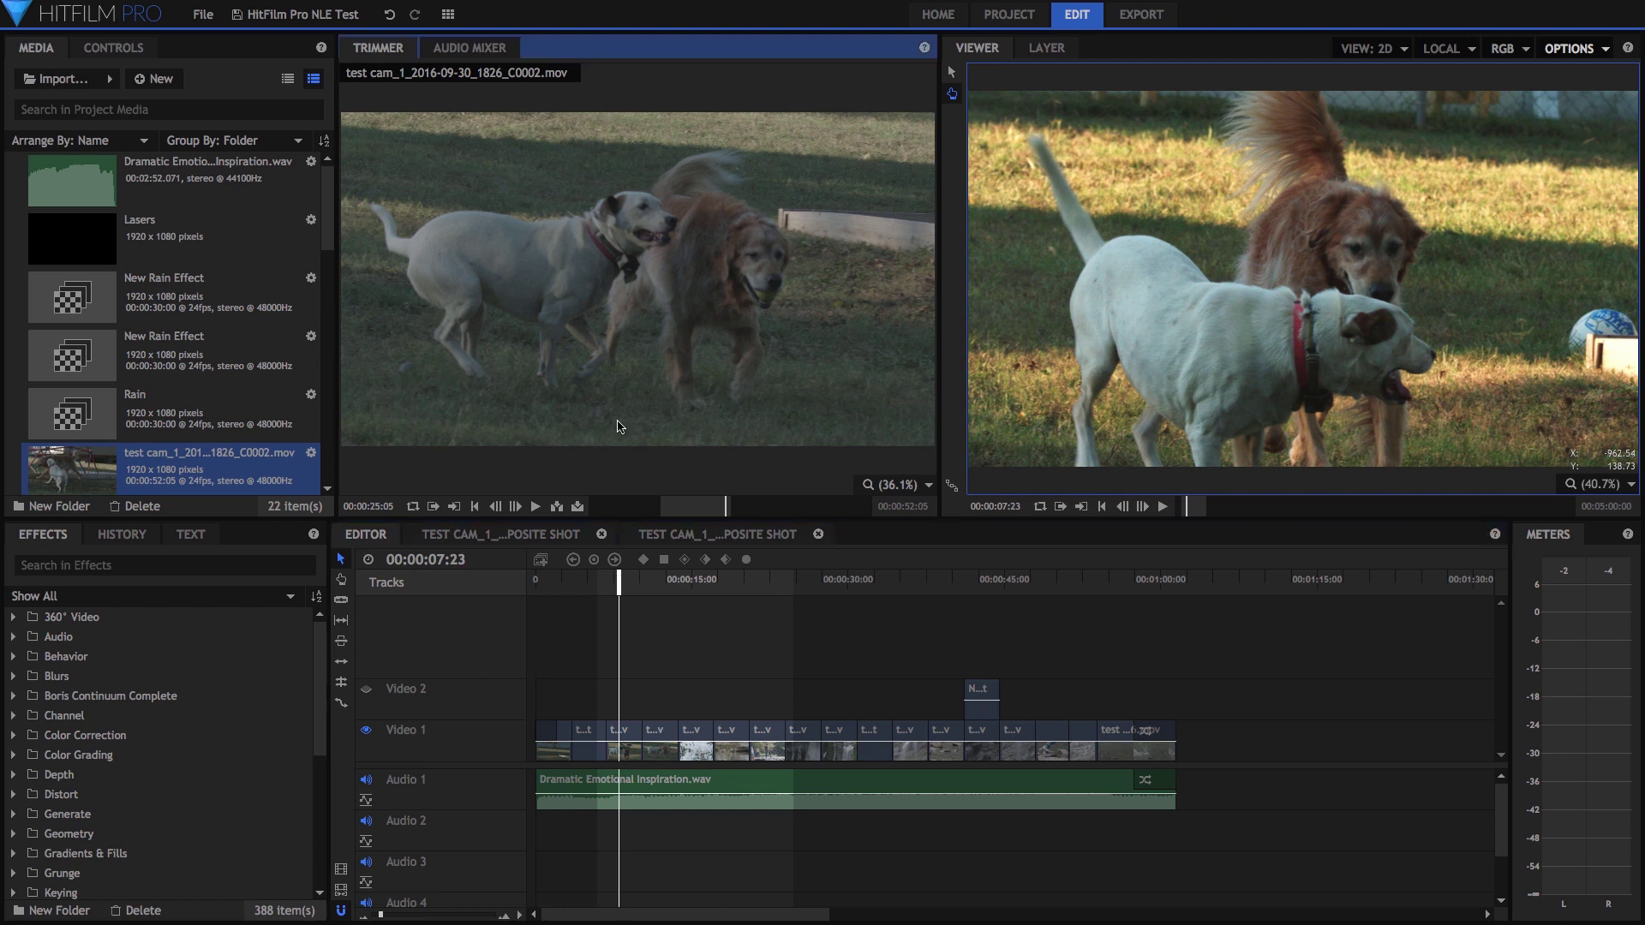
key("period")
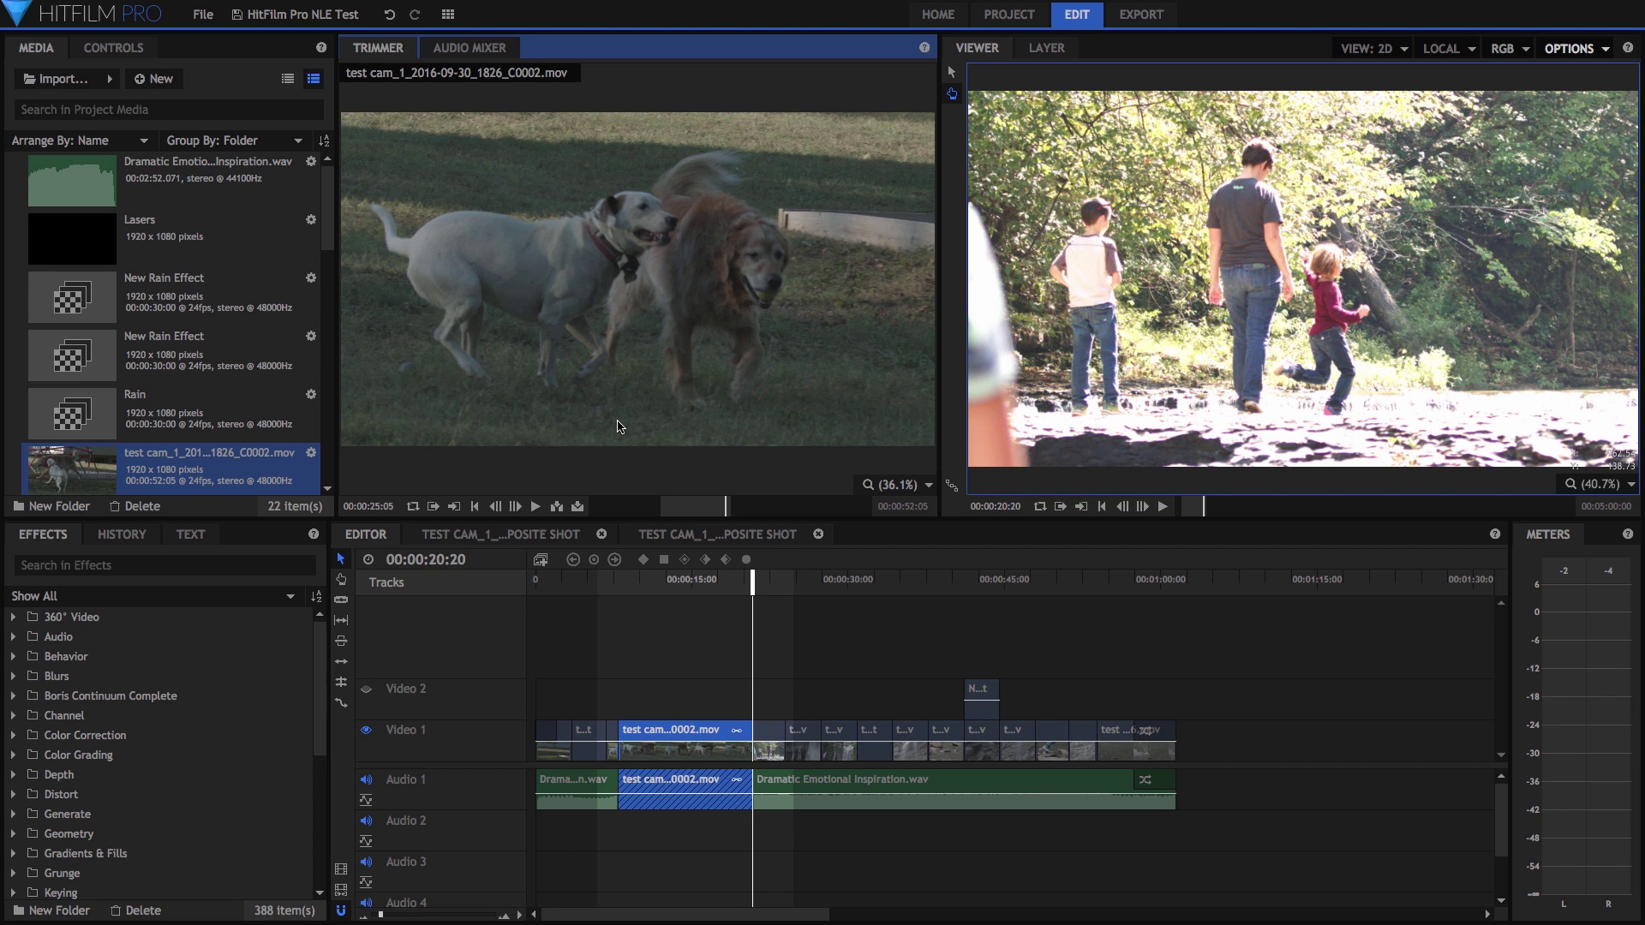
key("ctrl+z")
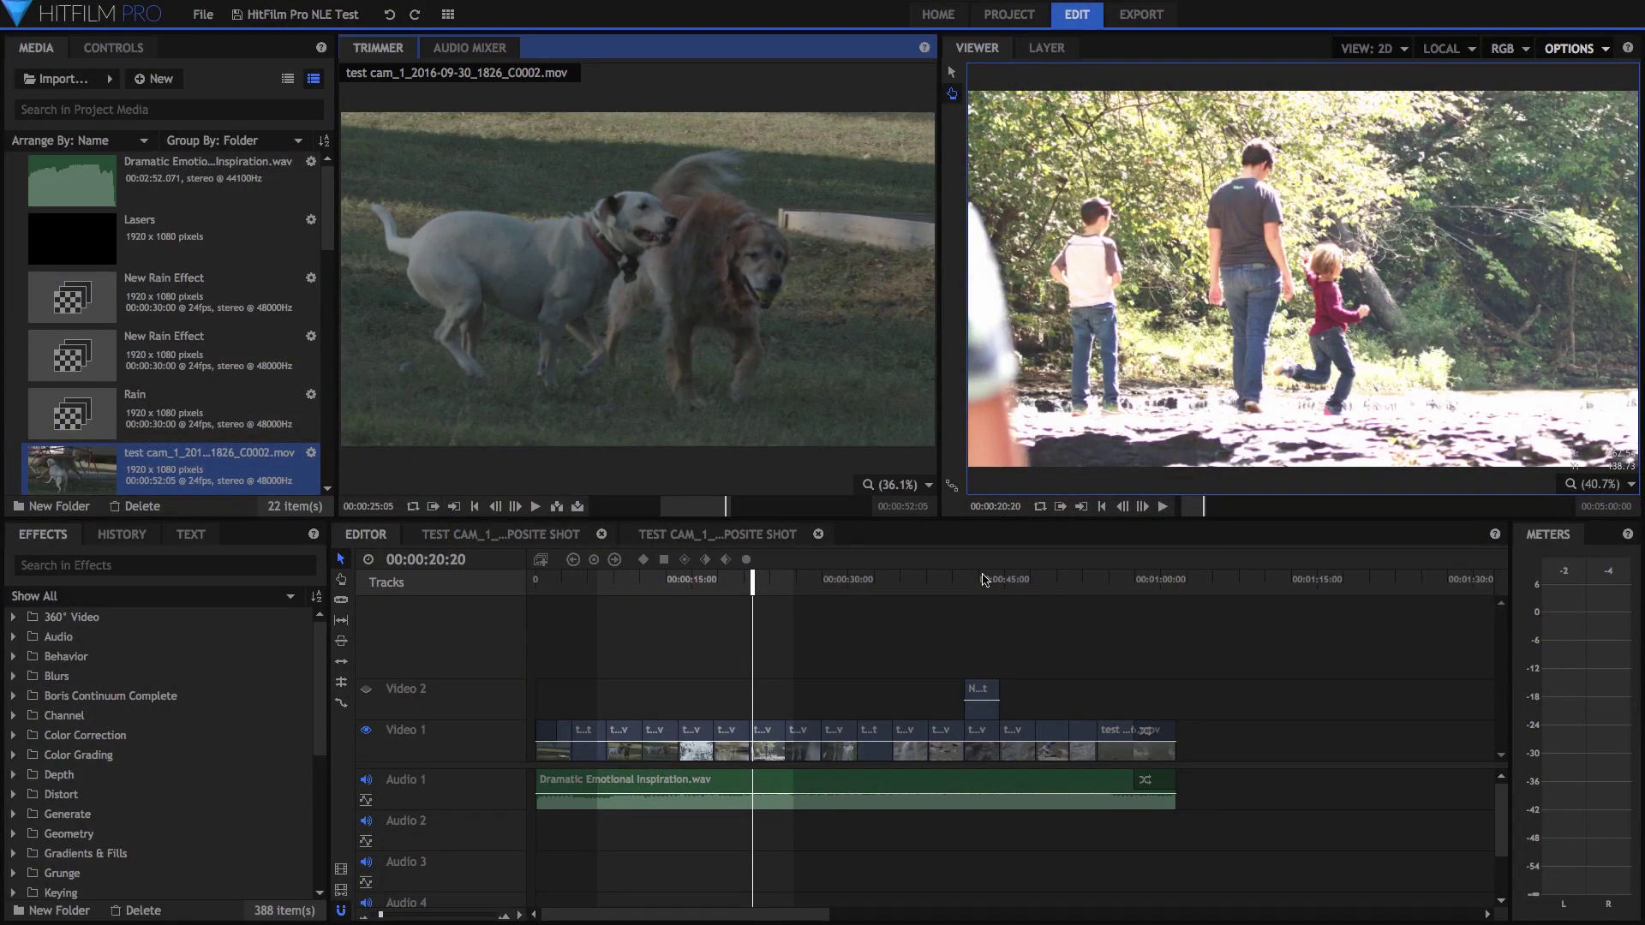
Jump to the rain-over-rocks shot at 42 s and search the Effects library for 'rain'.
left_click(981, 579)
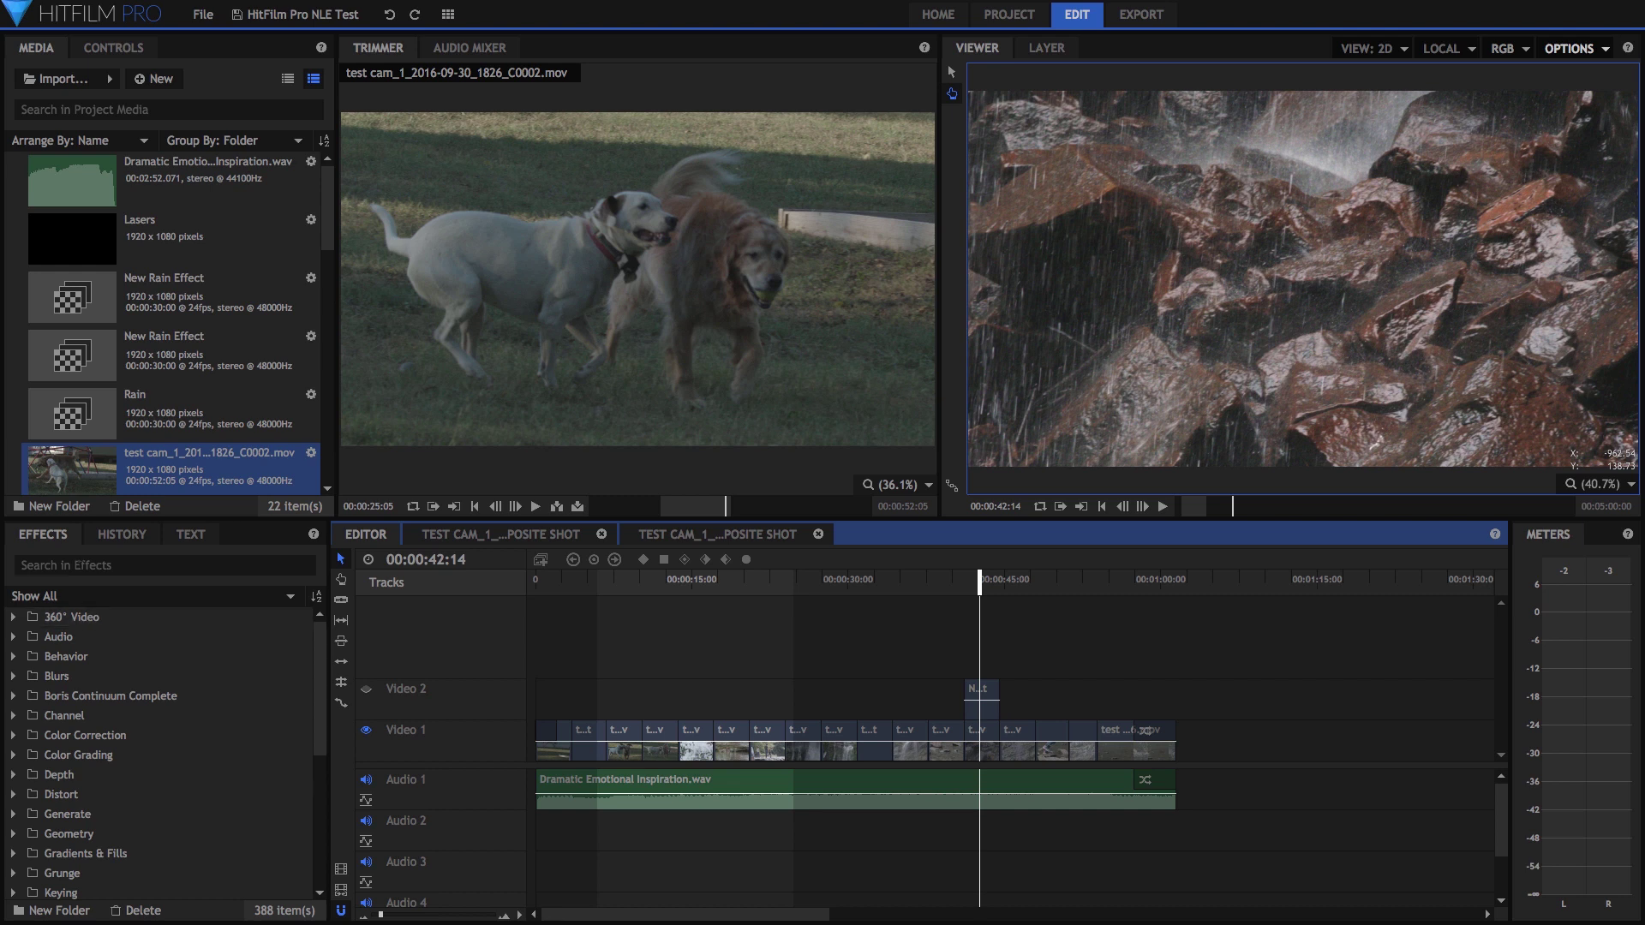
left_click(24, 565)
type("rain")
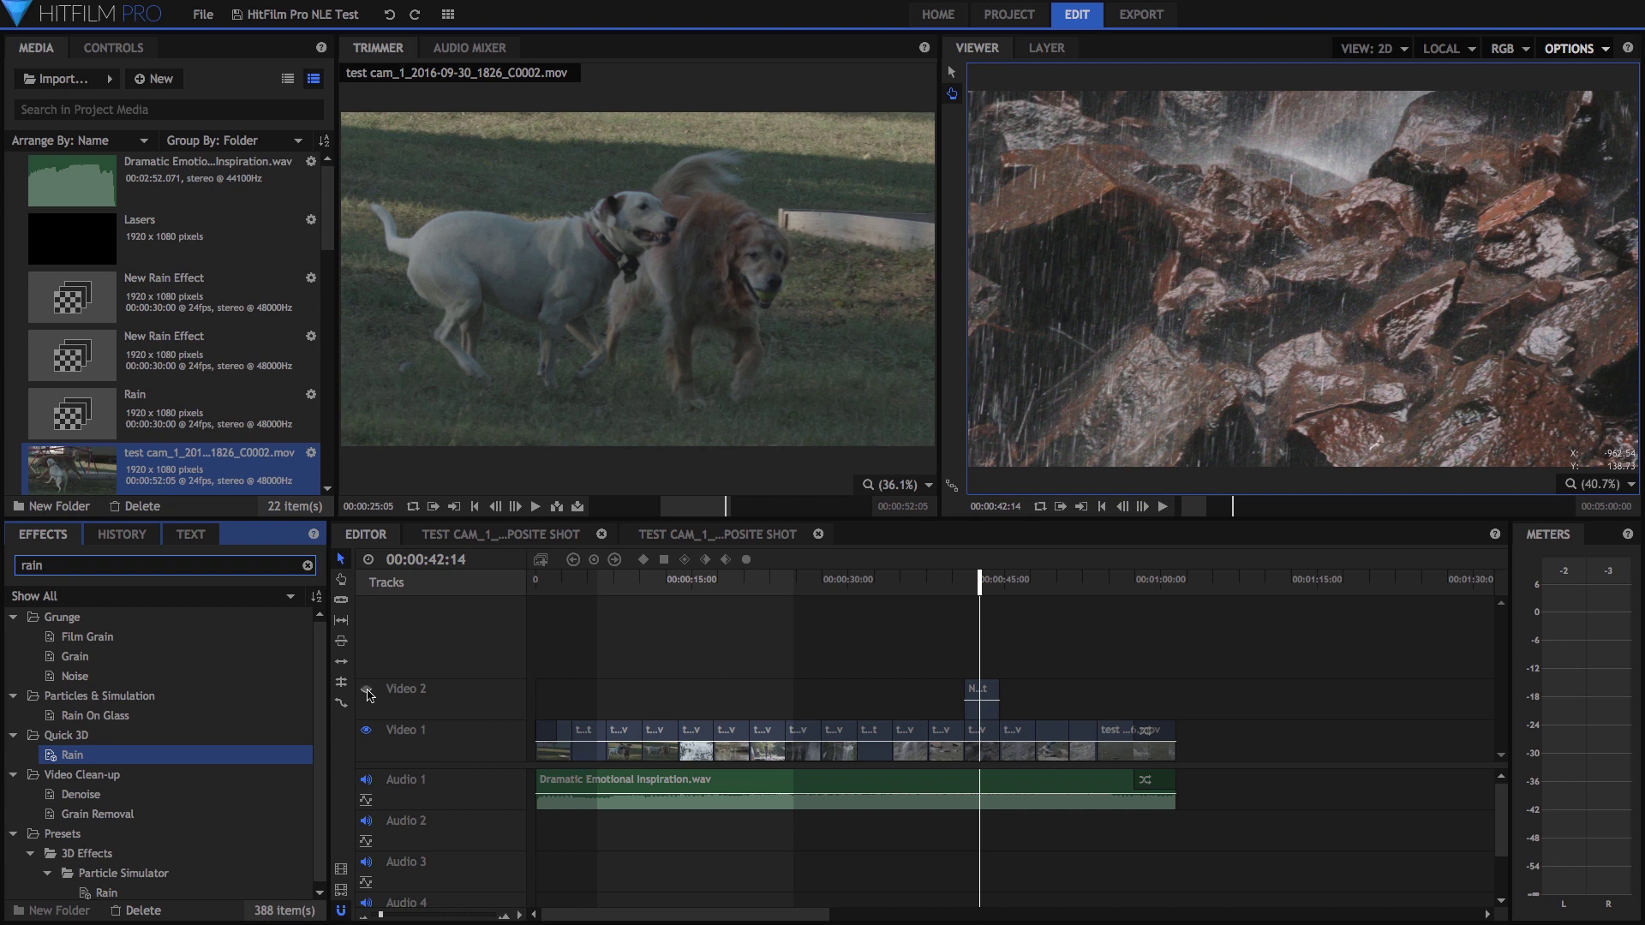
Show the Video 2 rain layer and play through the shot, stopping at 00:00:42:10.
left_click(366, 690)
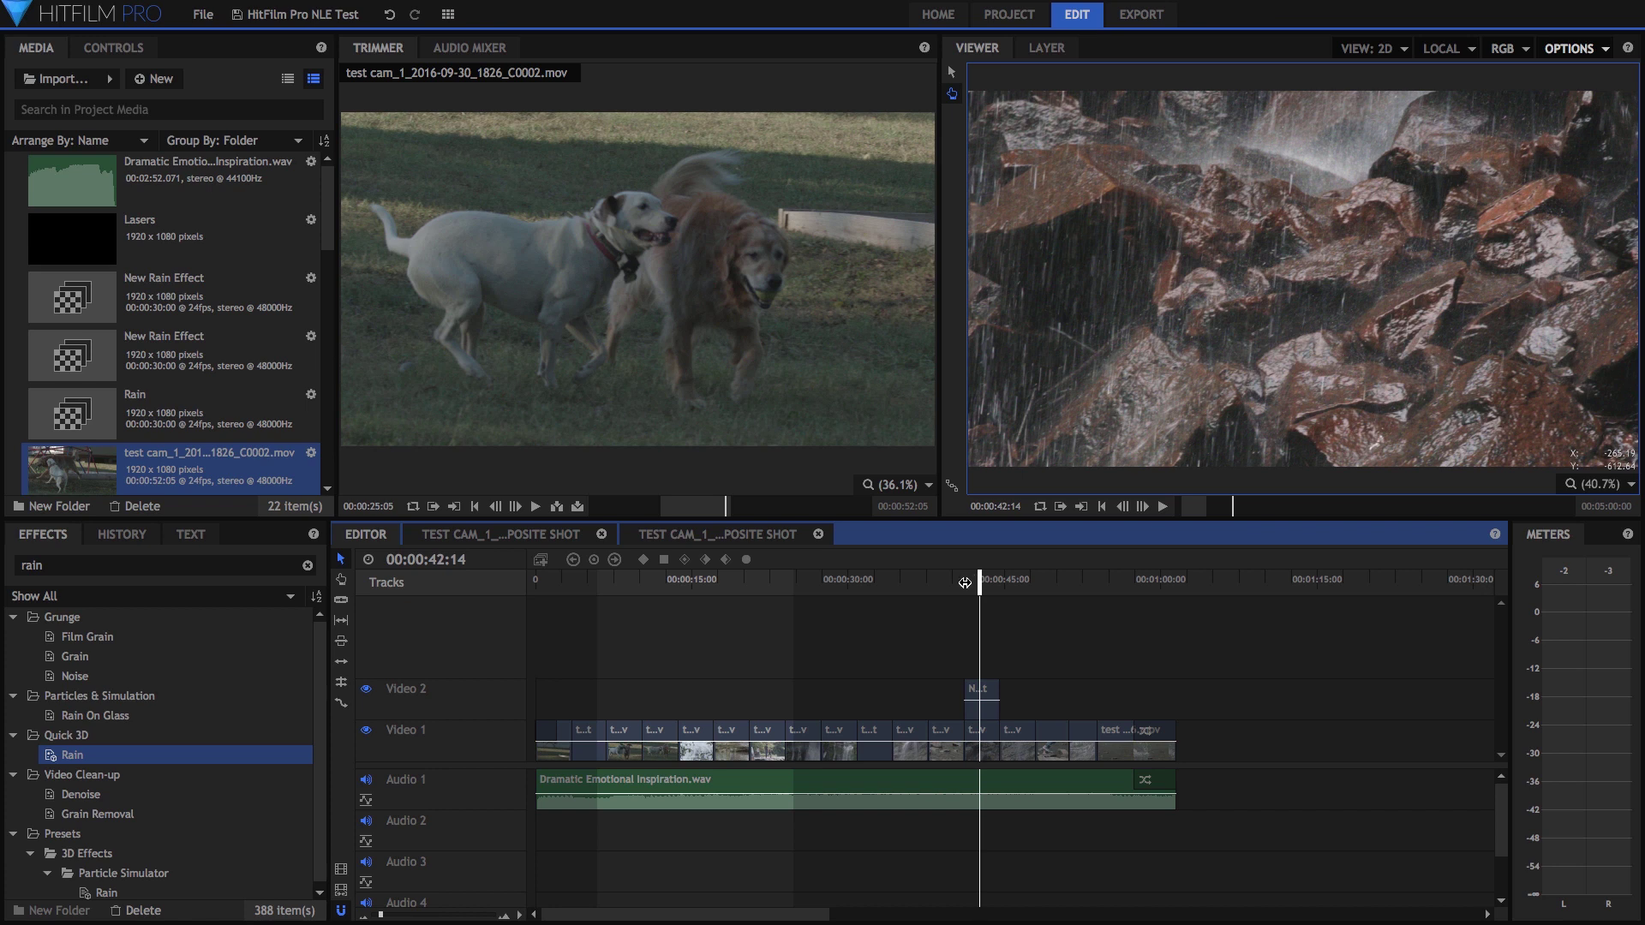
left_click(952, 583)
key("space")
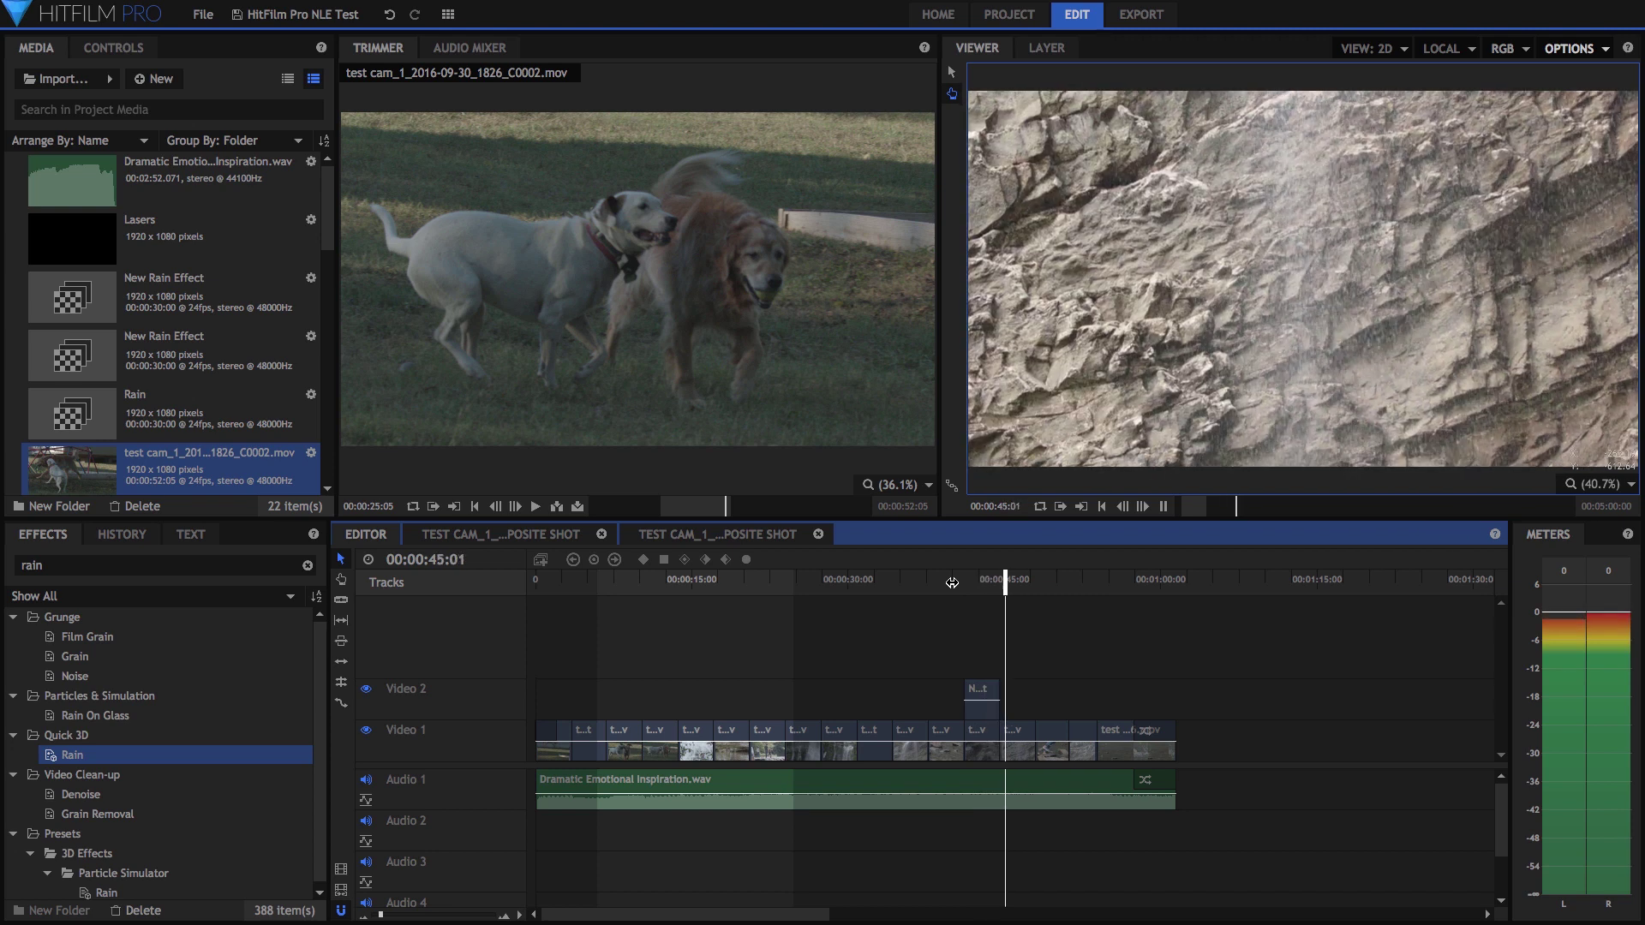
left_click(977, 582)
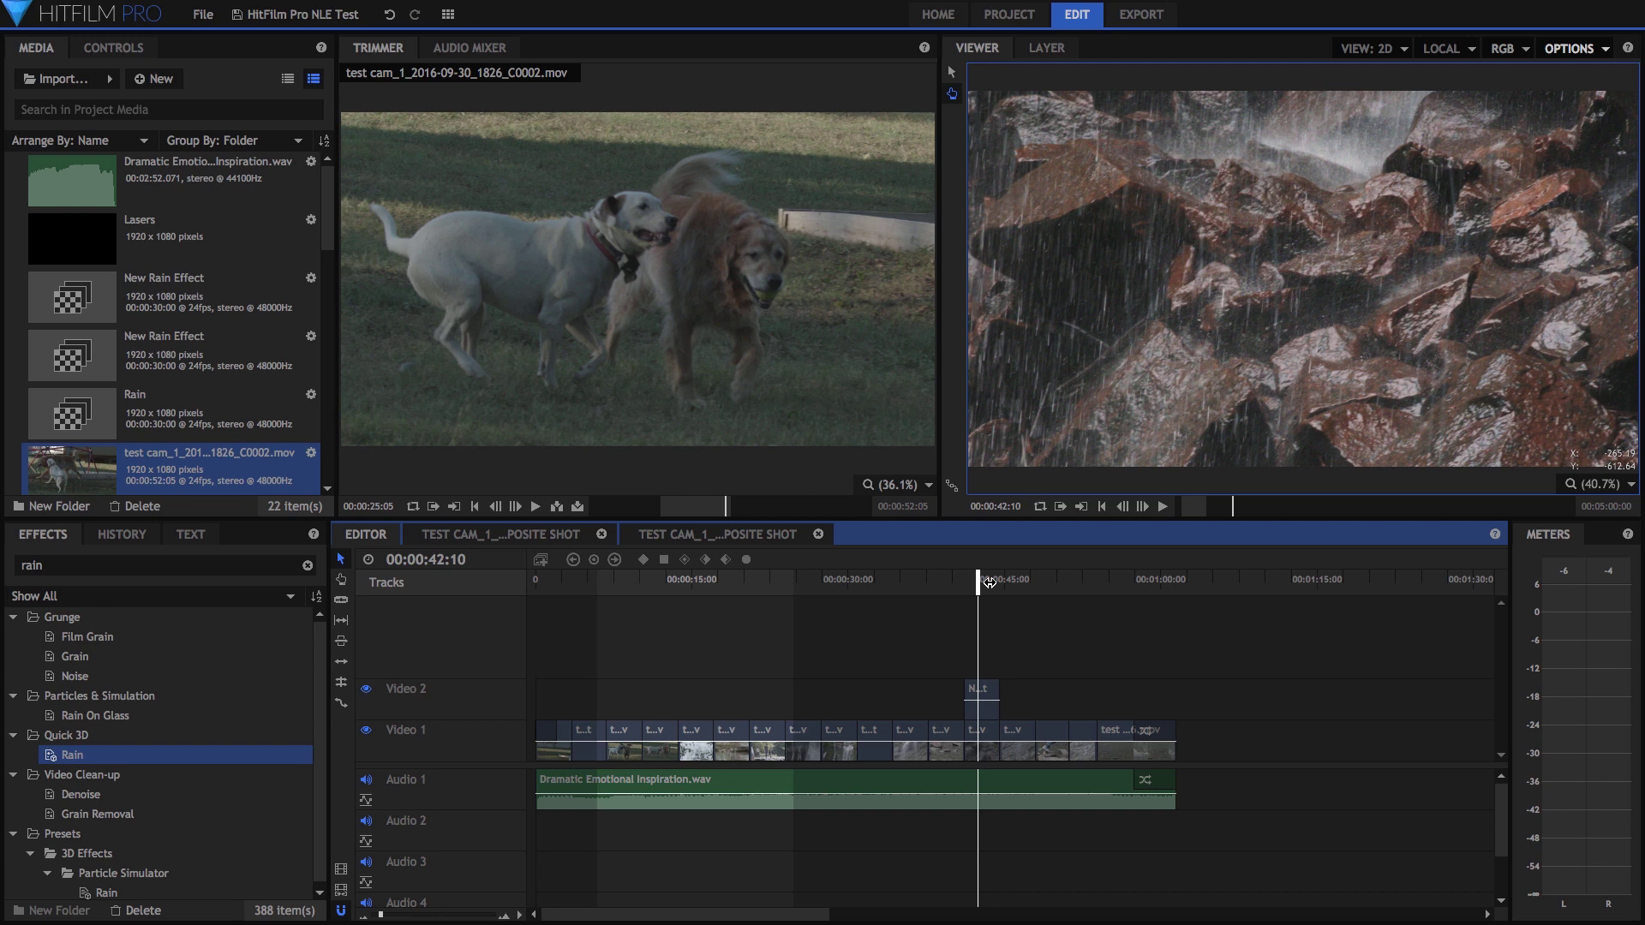
In the New Rain Effect composite, set the Rain Amount to 428.0, then return to the Editor.
double_click(986, 711)
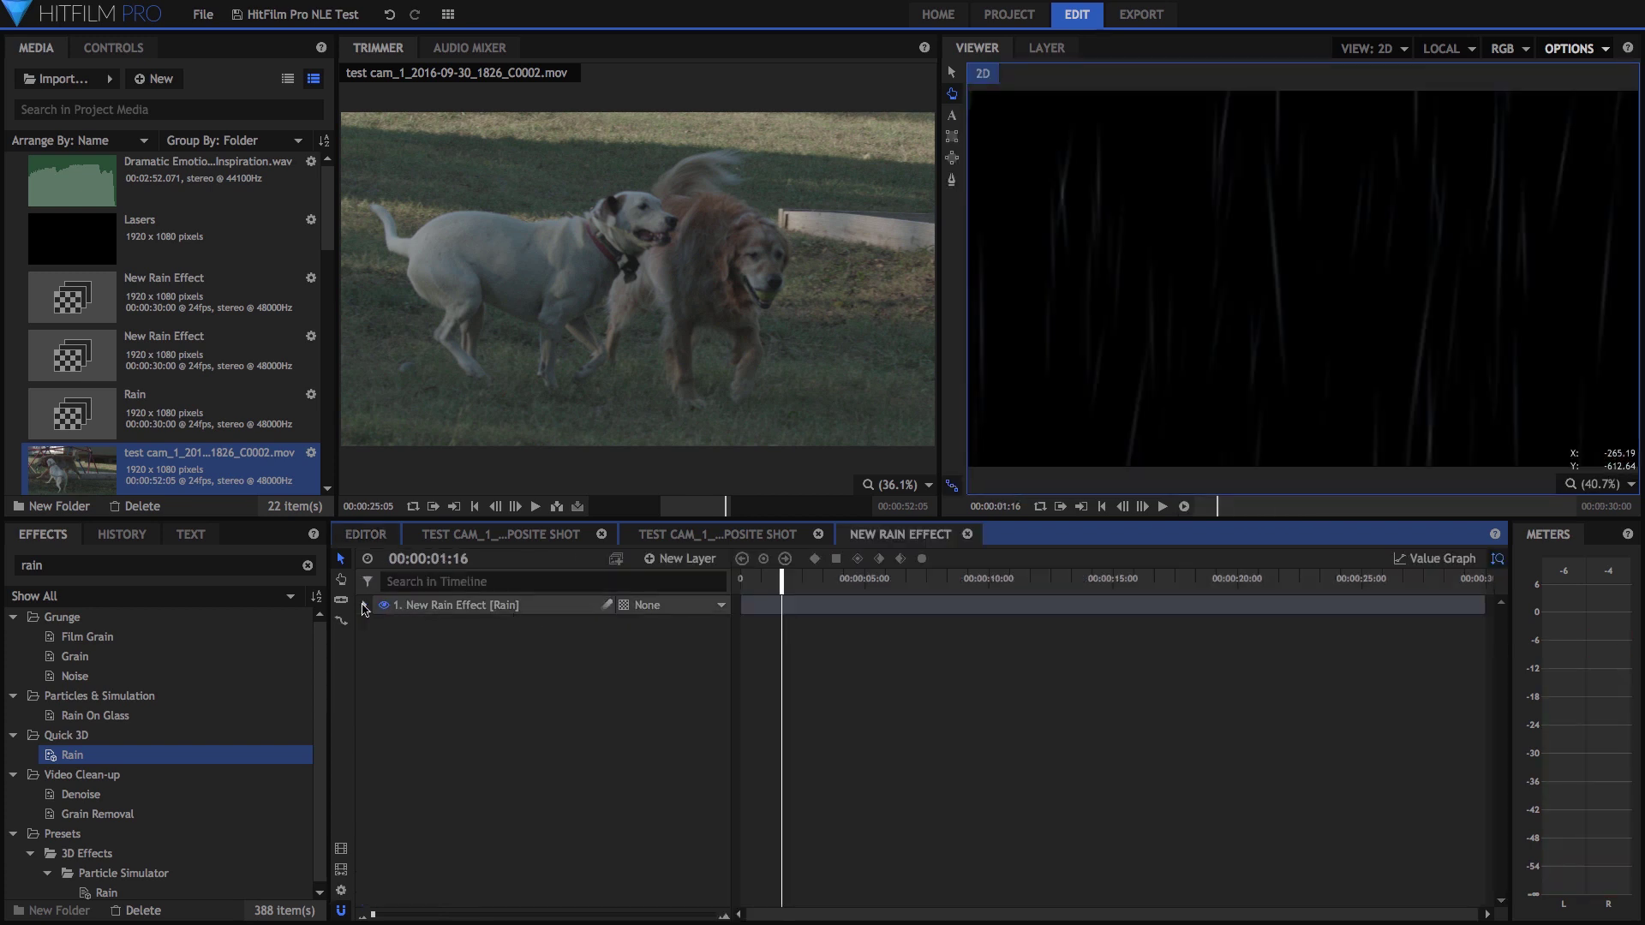
left_click(364, 605)
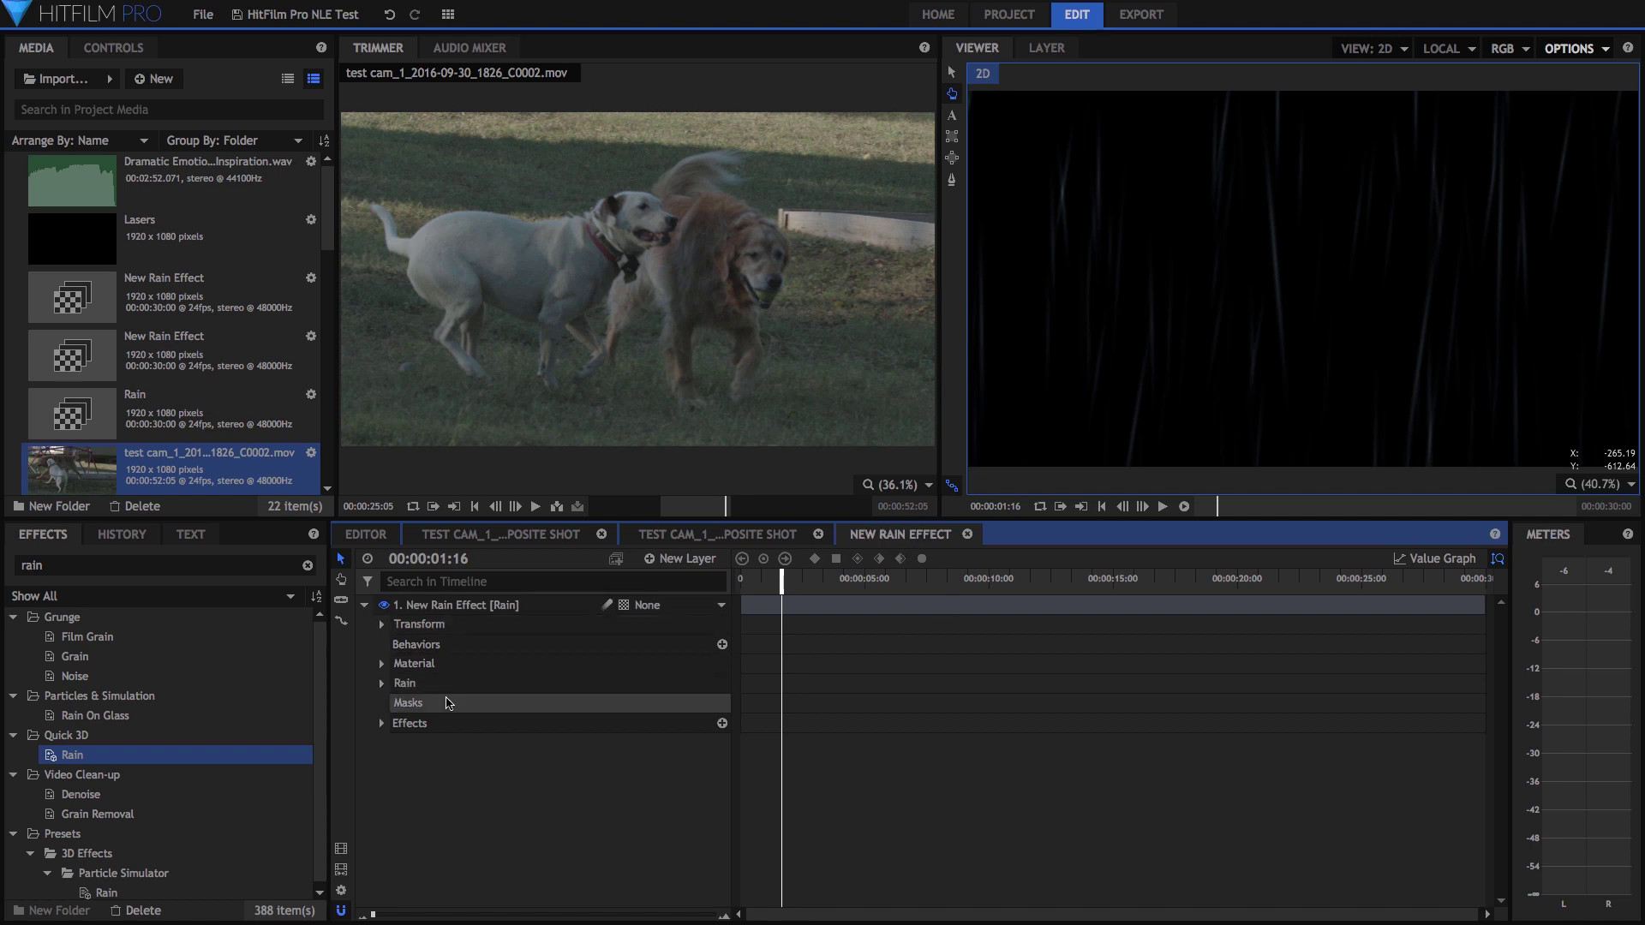
left_click(382, 683)
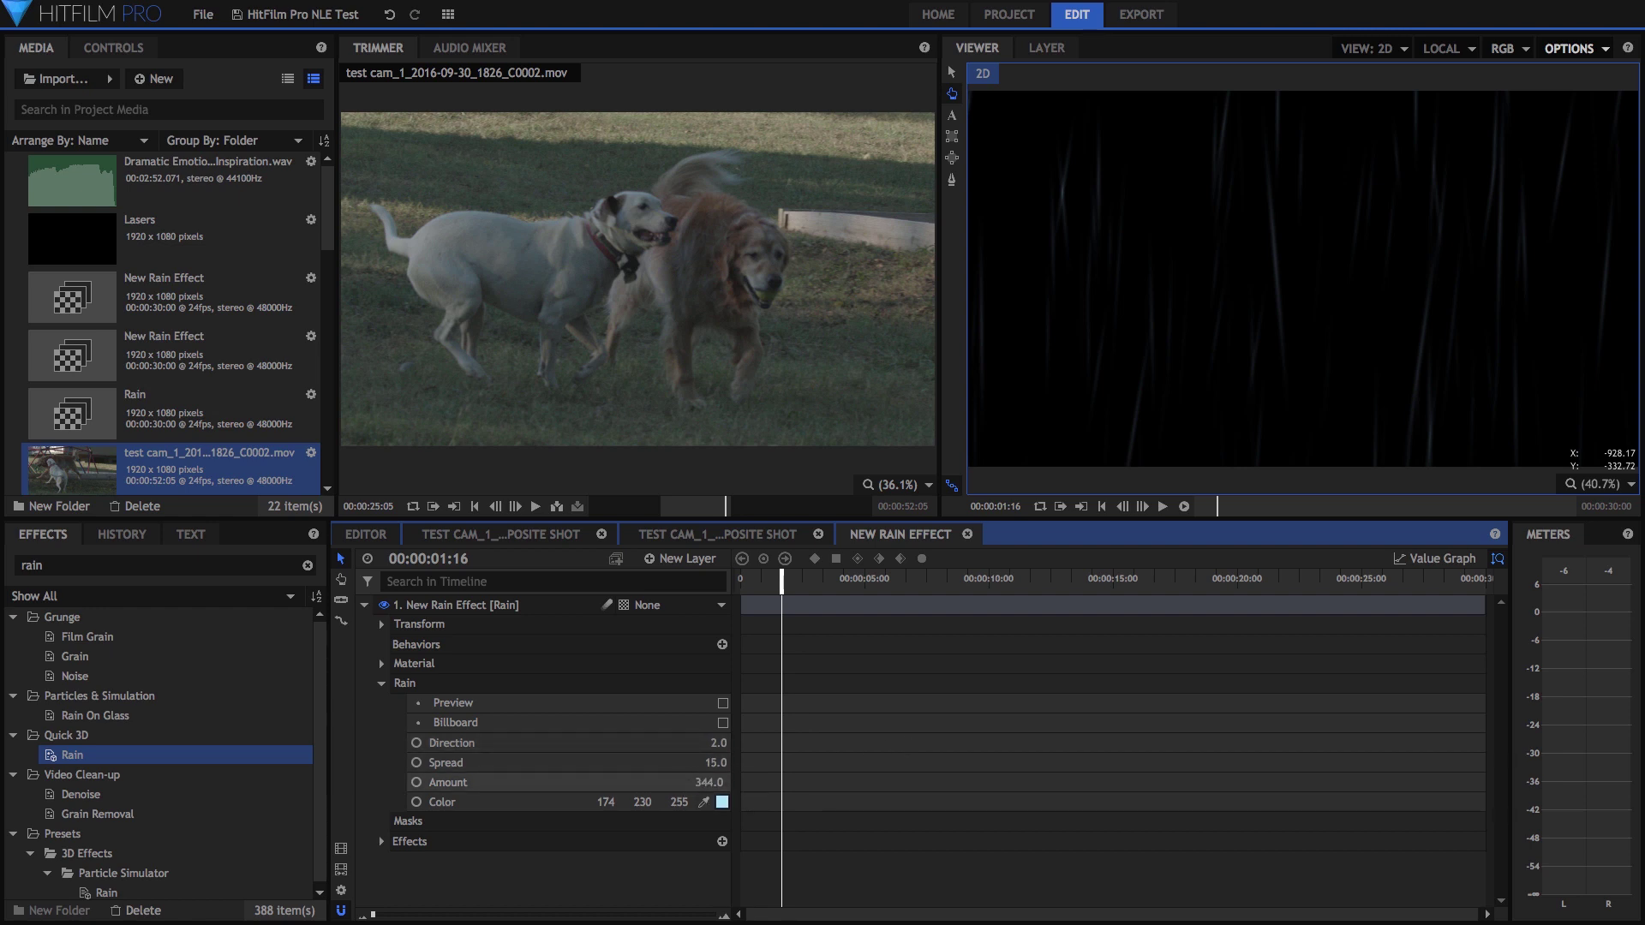
left_click_drag(709, 782, 706, 782)
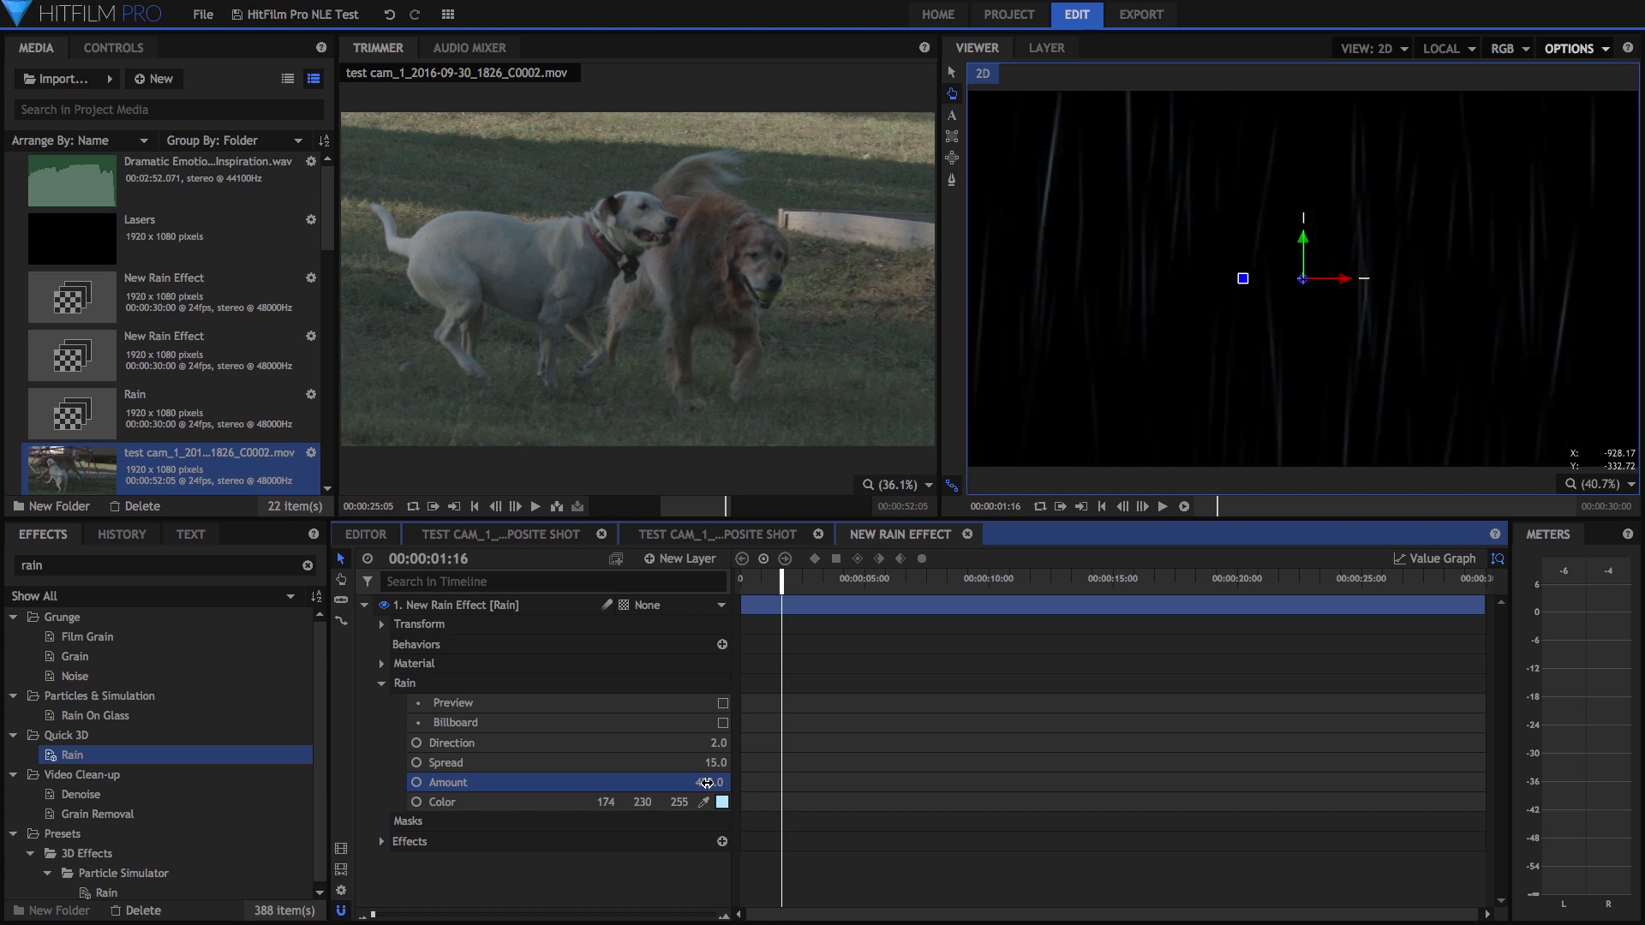
left_click(381, 841)
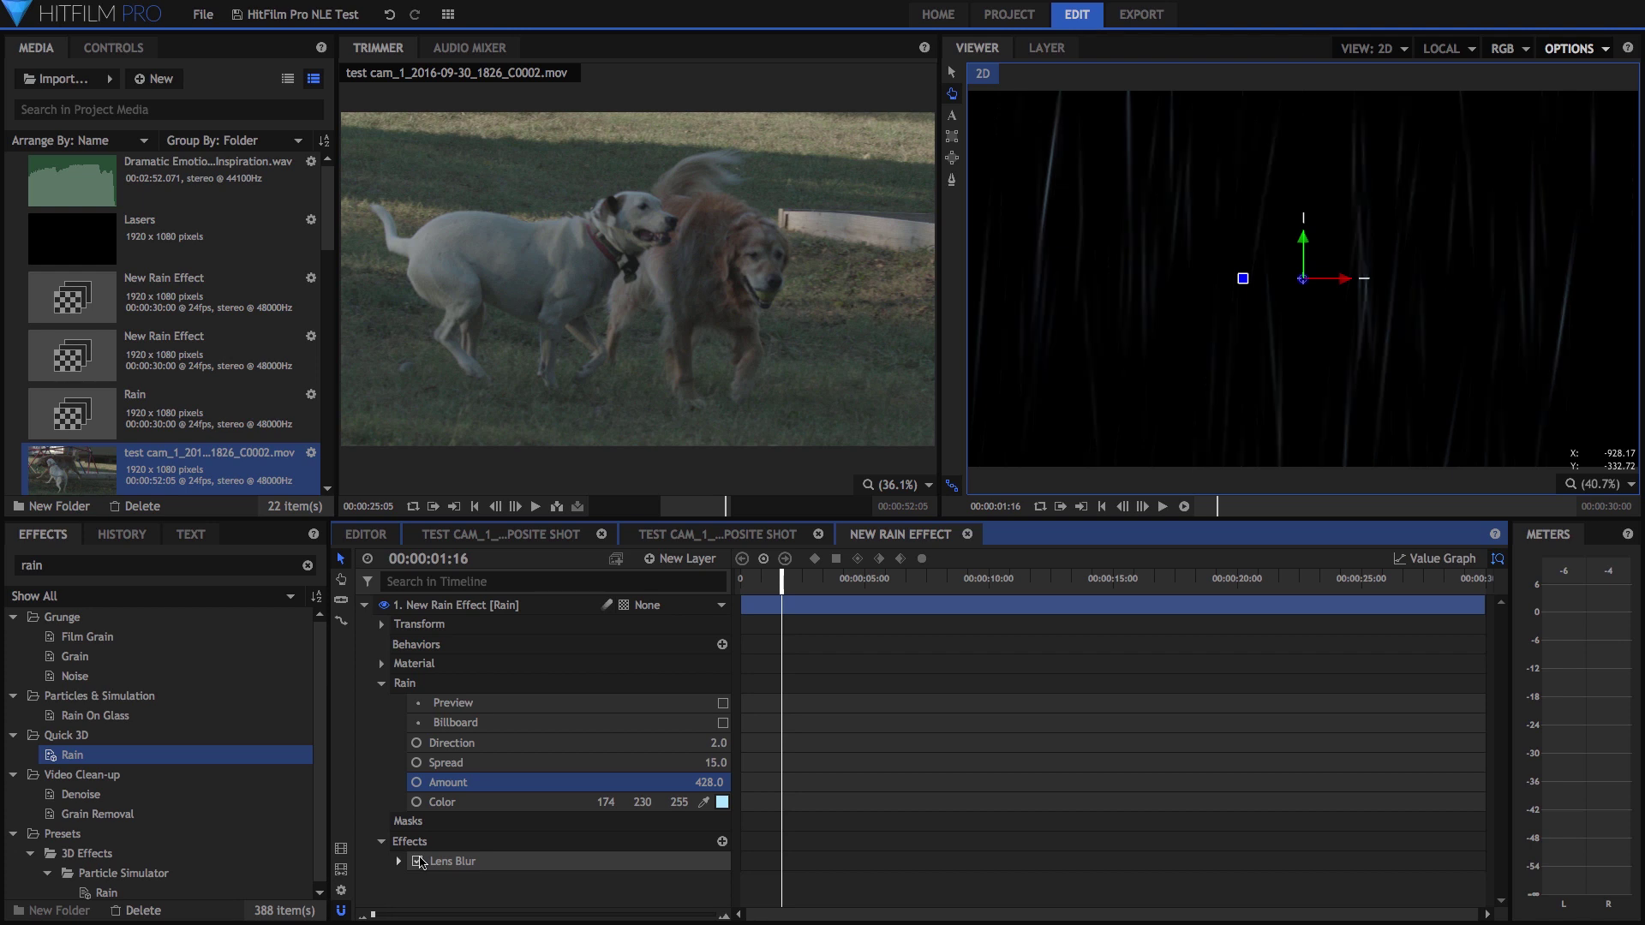
left_click(369, 535)
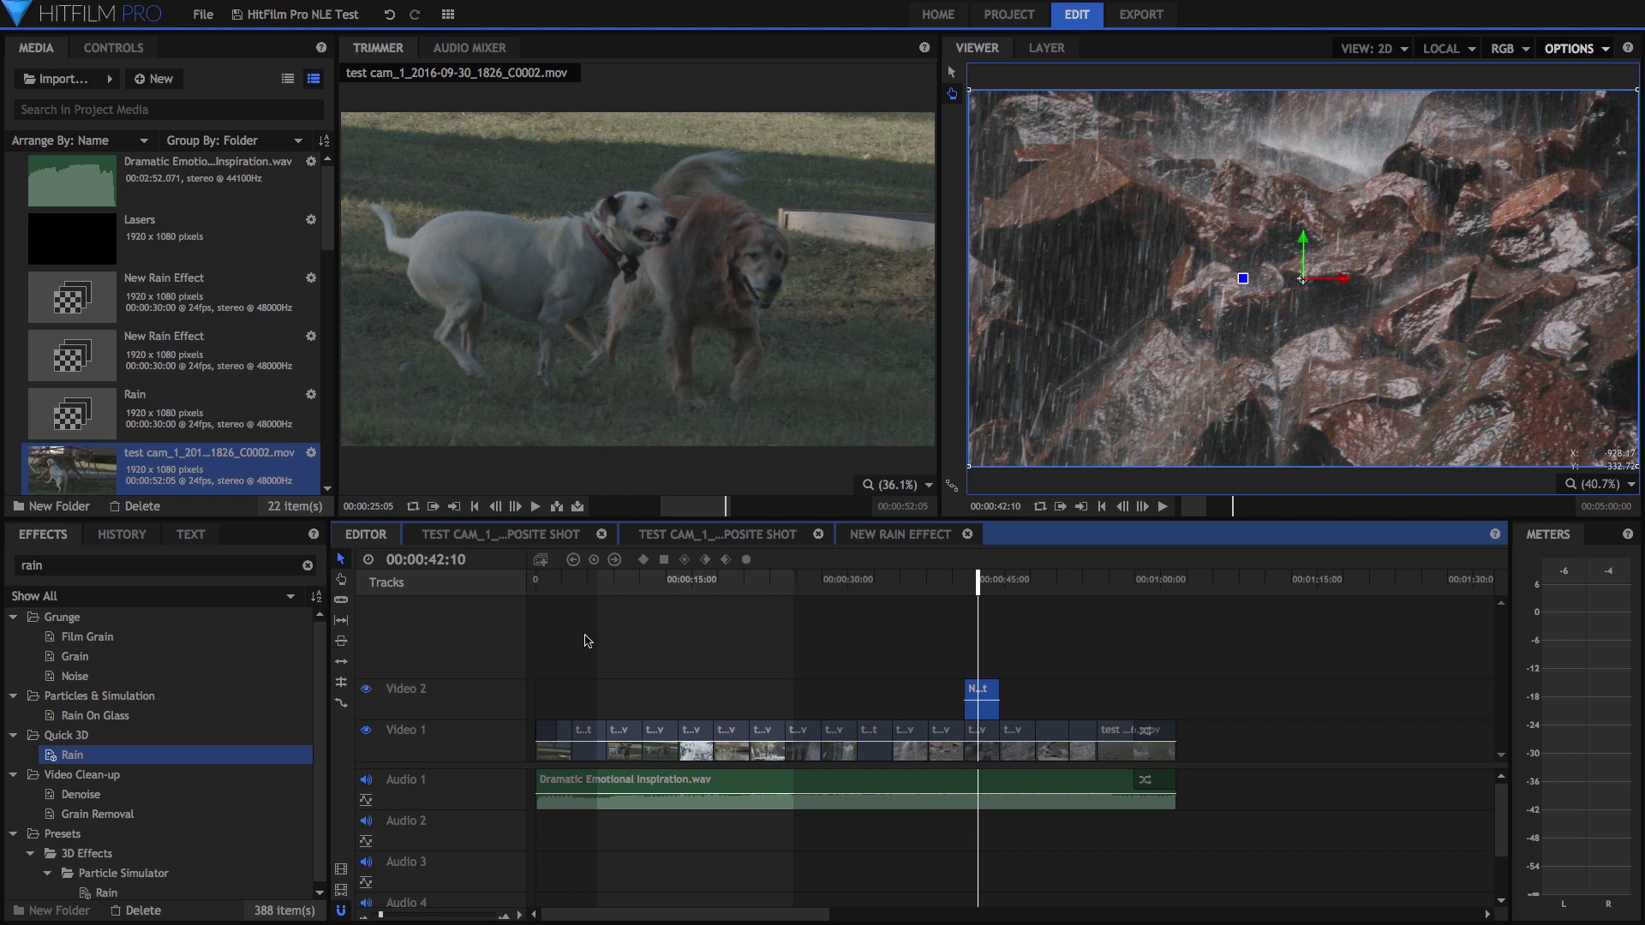
Load the Video 1 clip at 22 s, test cam_1_2016-10-01_1221_C0025.mov, into the Trimmer.
left_click(765, 579)
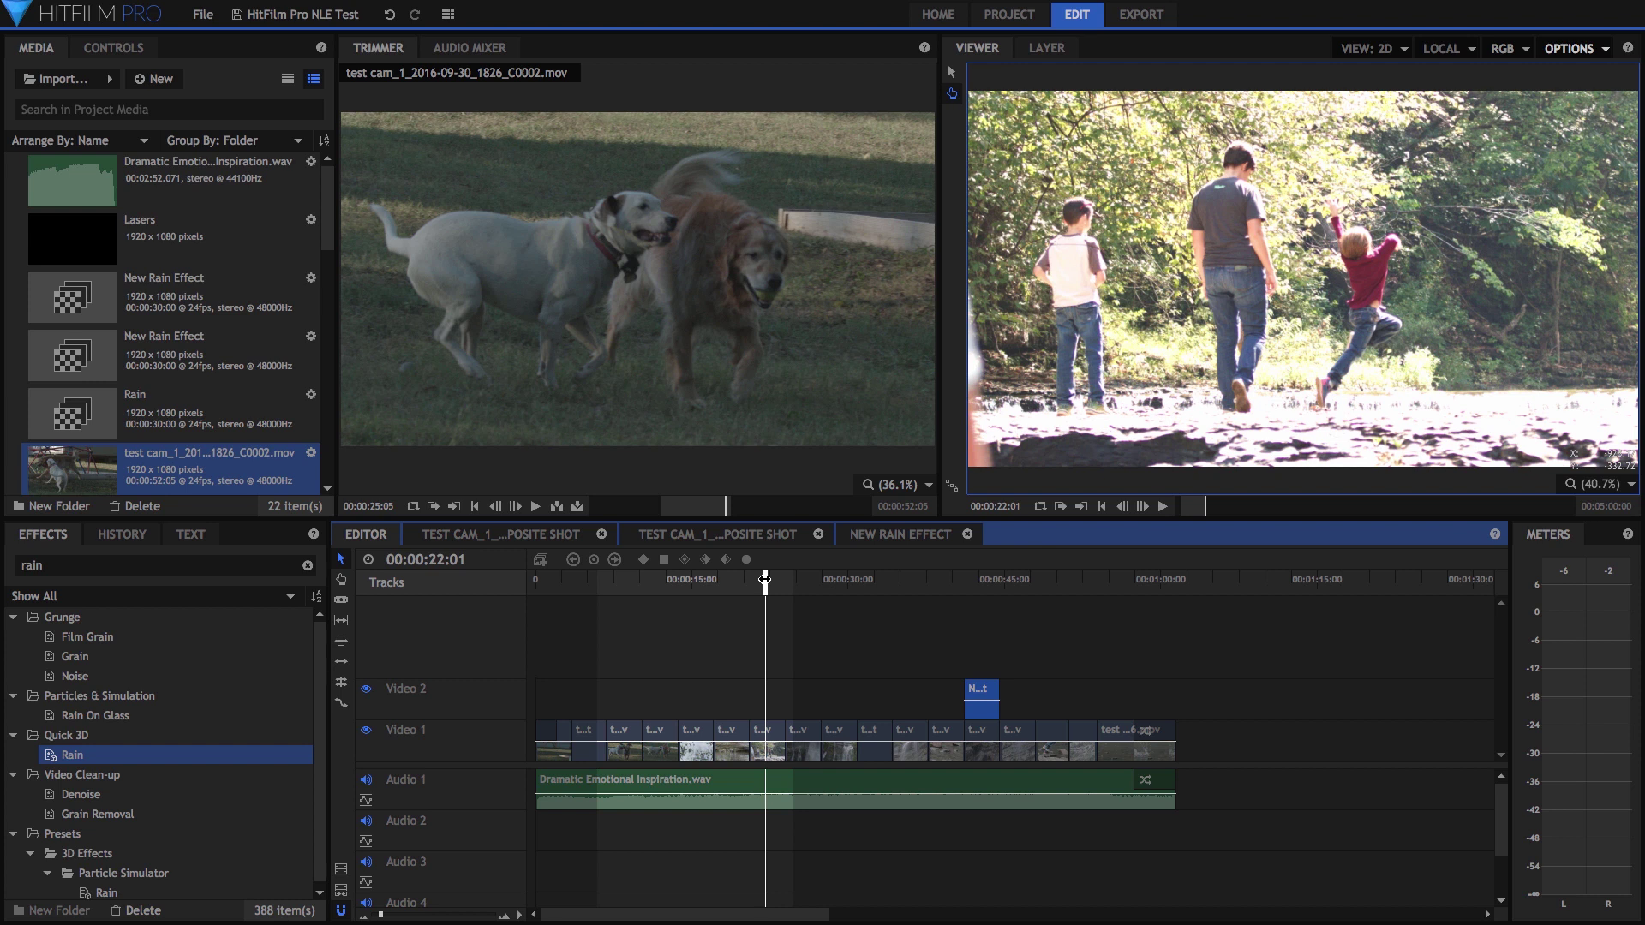
left_click(768, 734)
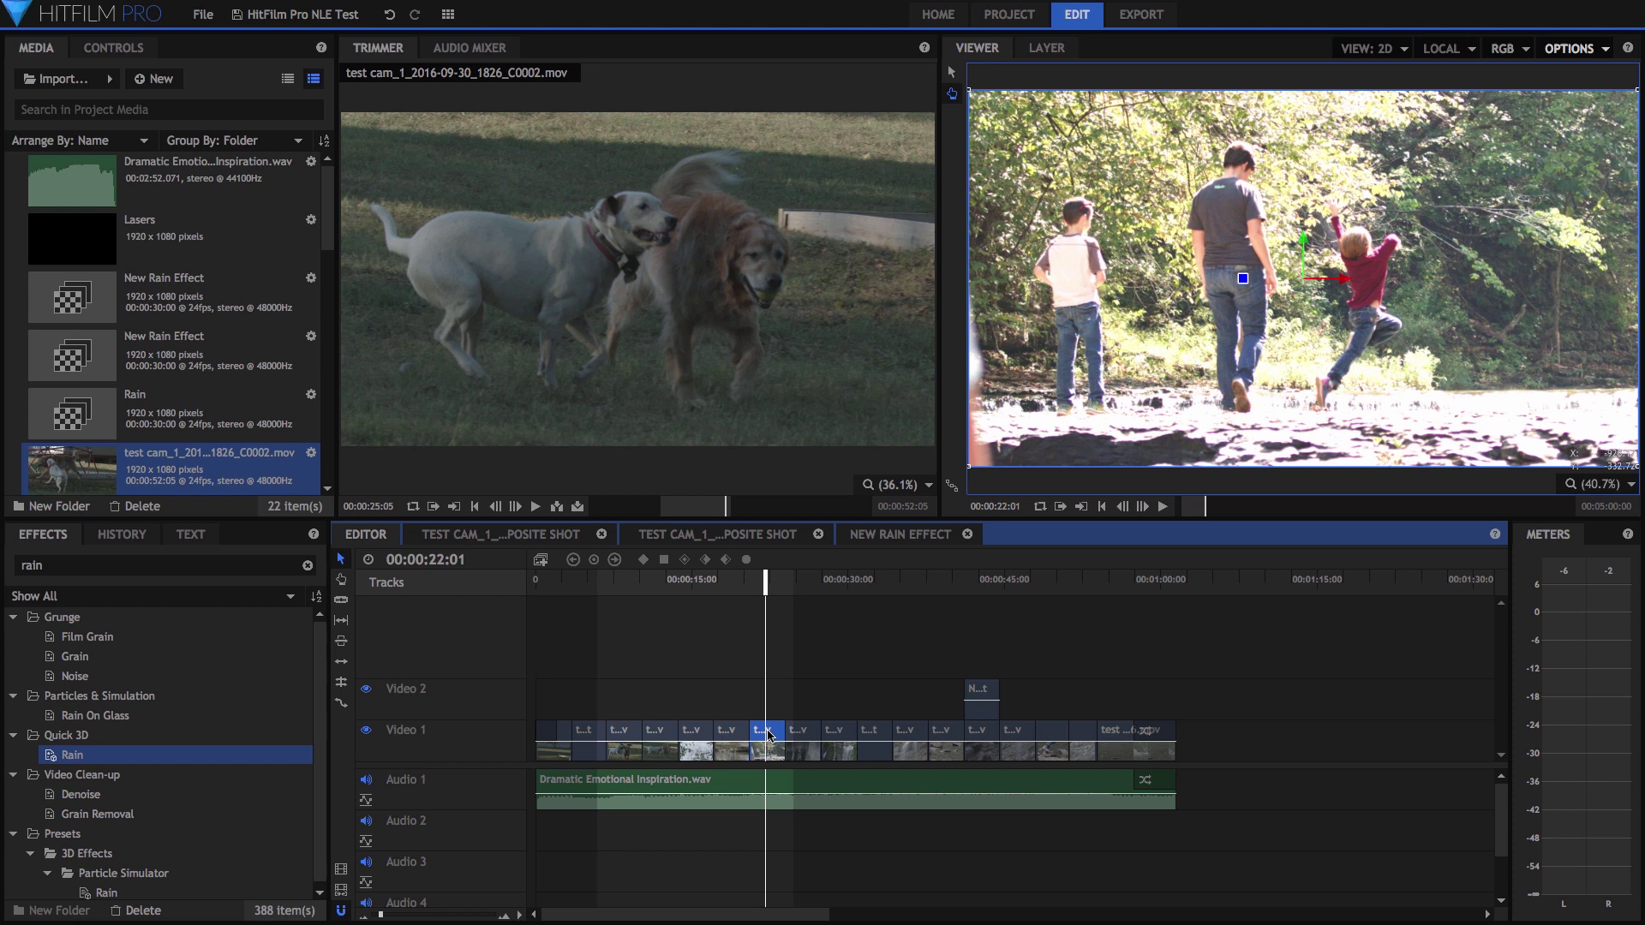
double_click(769, 733)
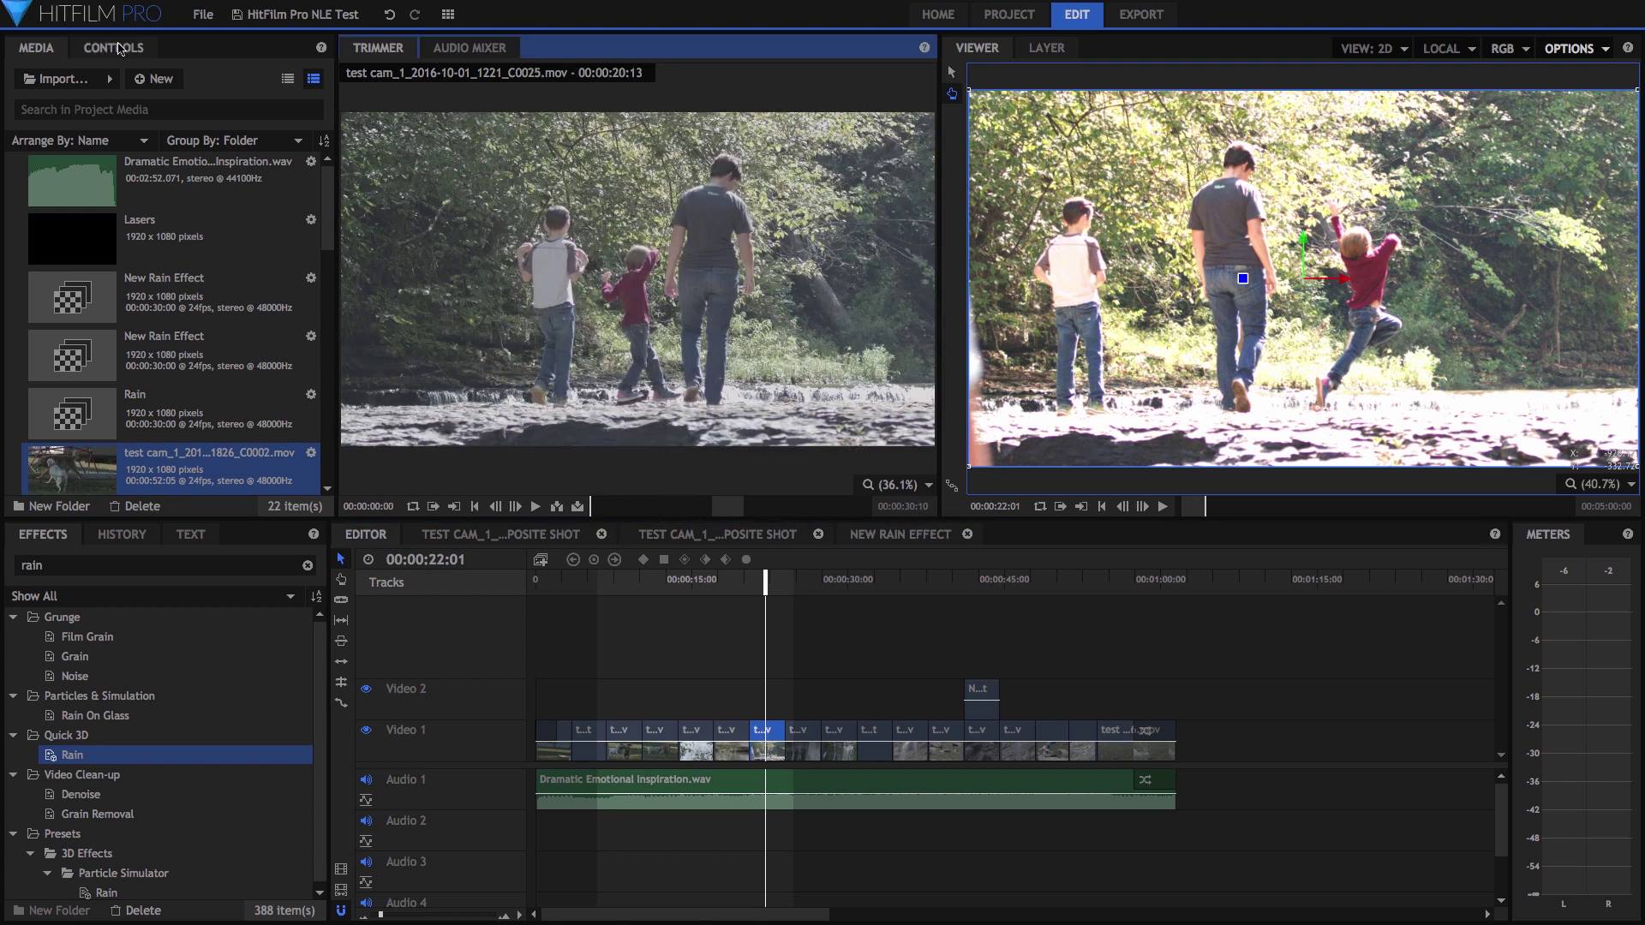
Tick Witness Protection in the kids clip's Controls effects list.
left_click(114, 48)
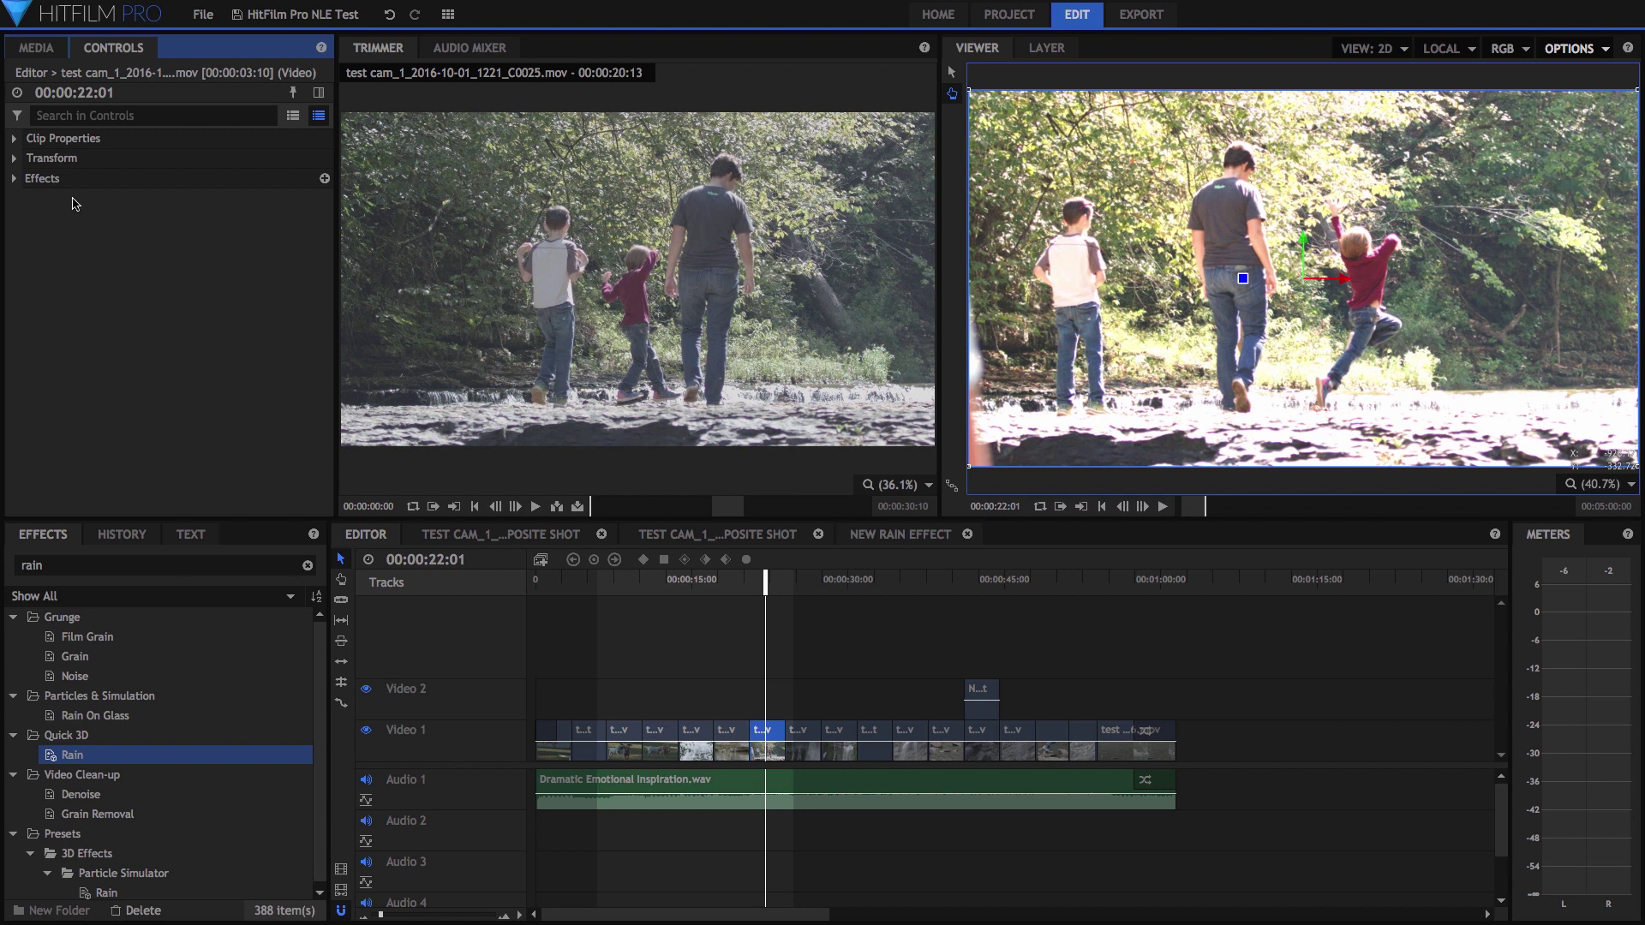
left_click(15, 180)
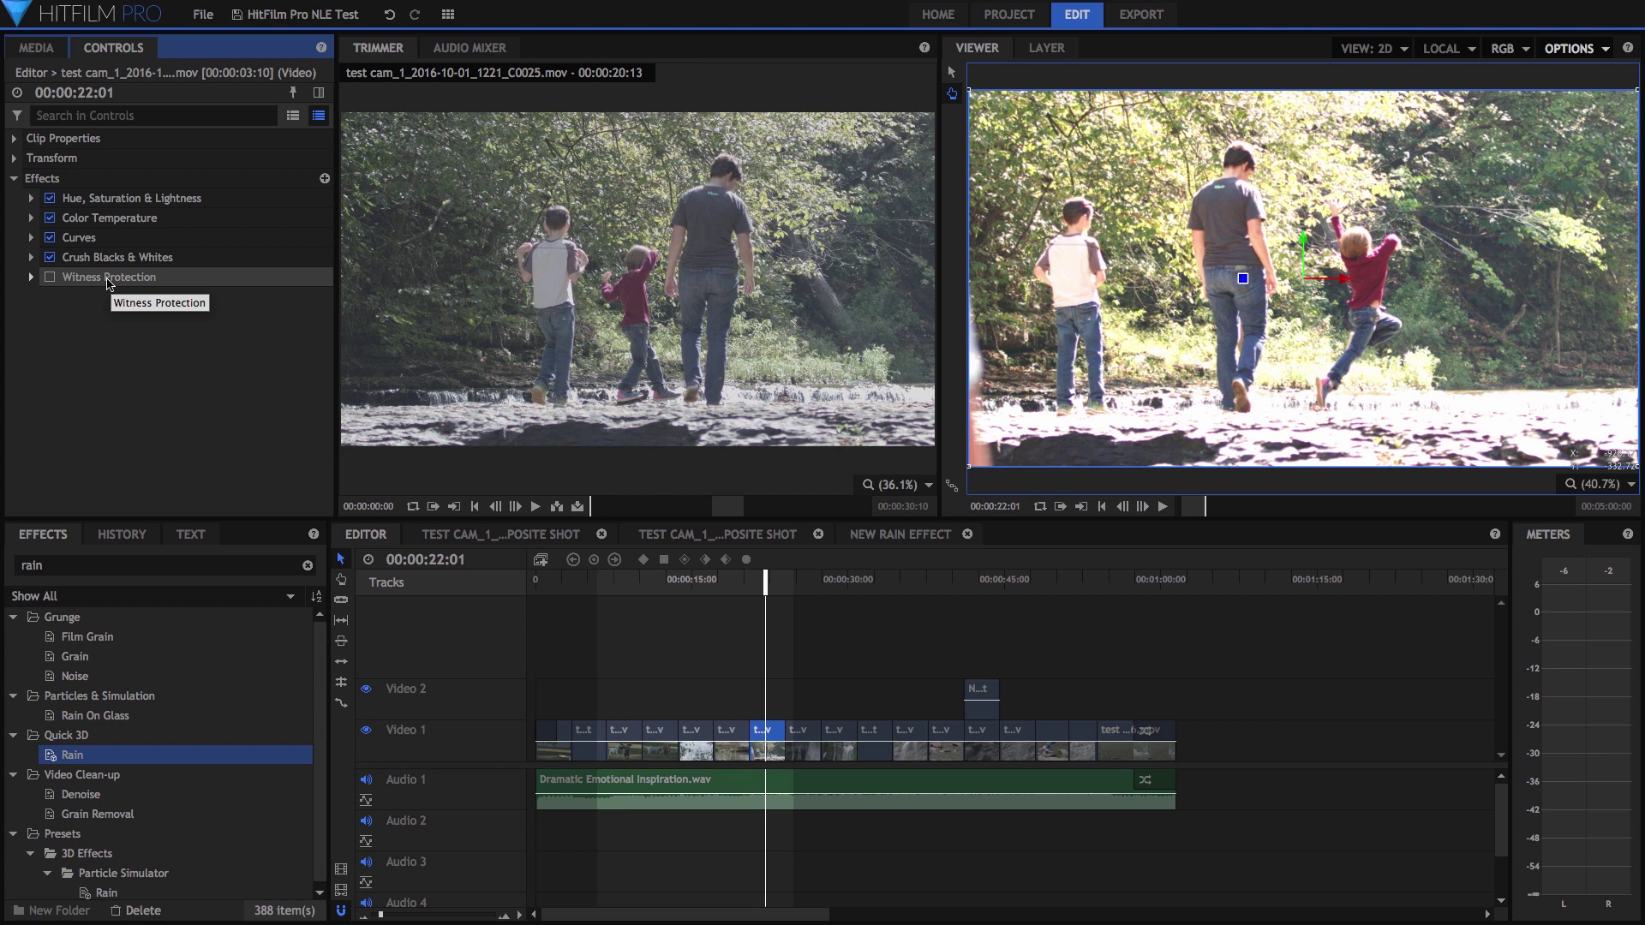
left_click(51, 279)
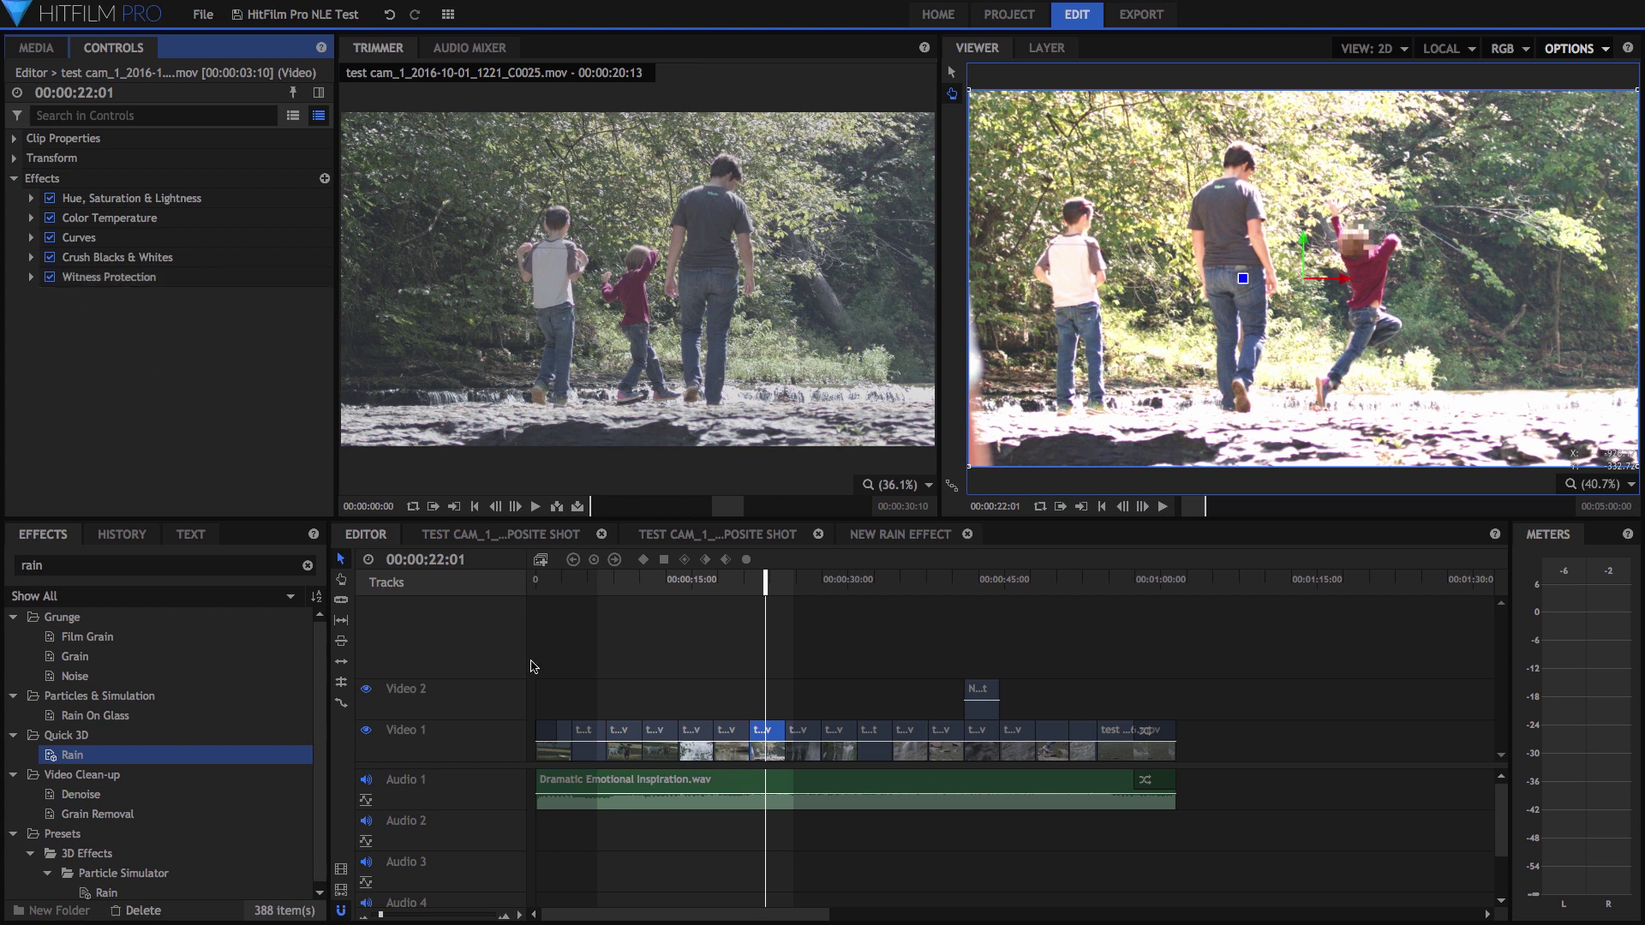
Play back from about 19 s to check the pixelated face, ending at 00:00:22:13.
left_click(738, 580)
key("space")
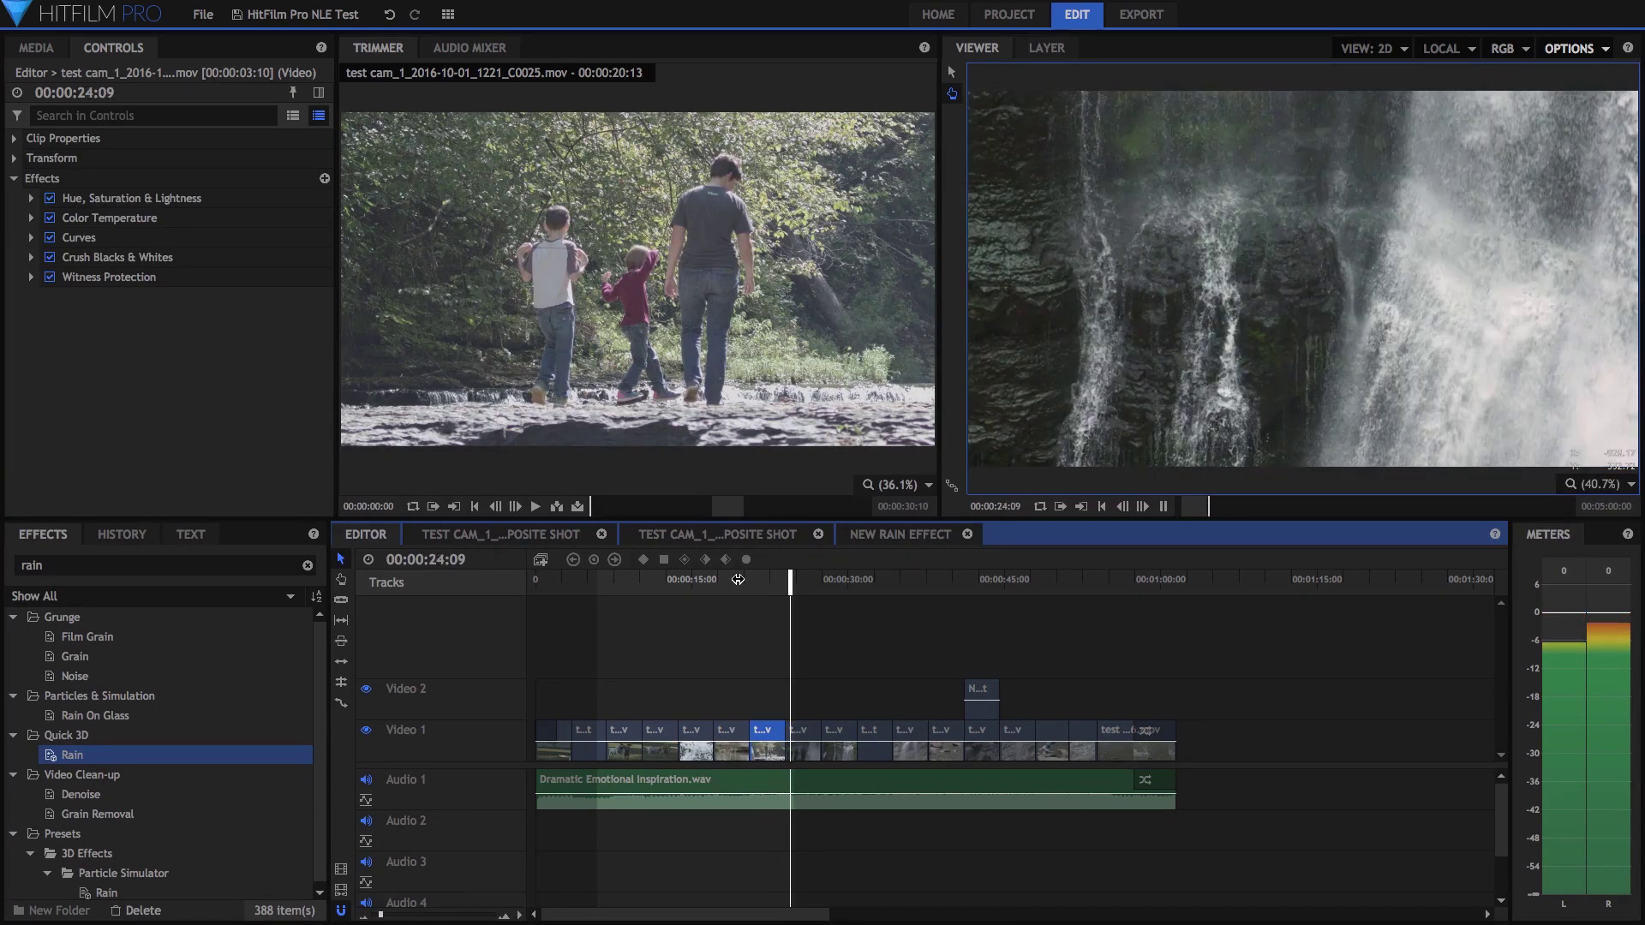
key("space")
left_click(770, 581)
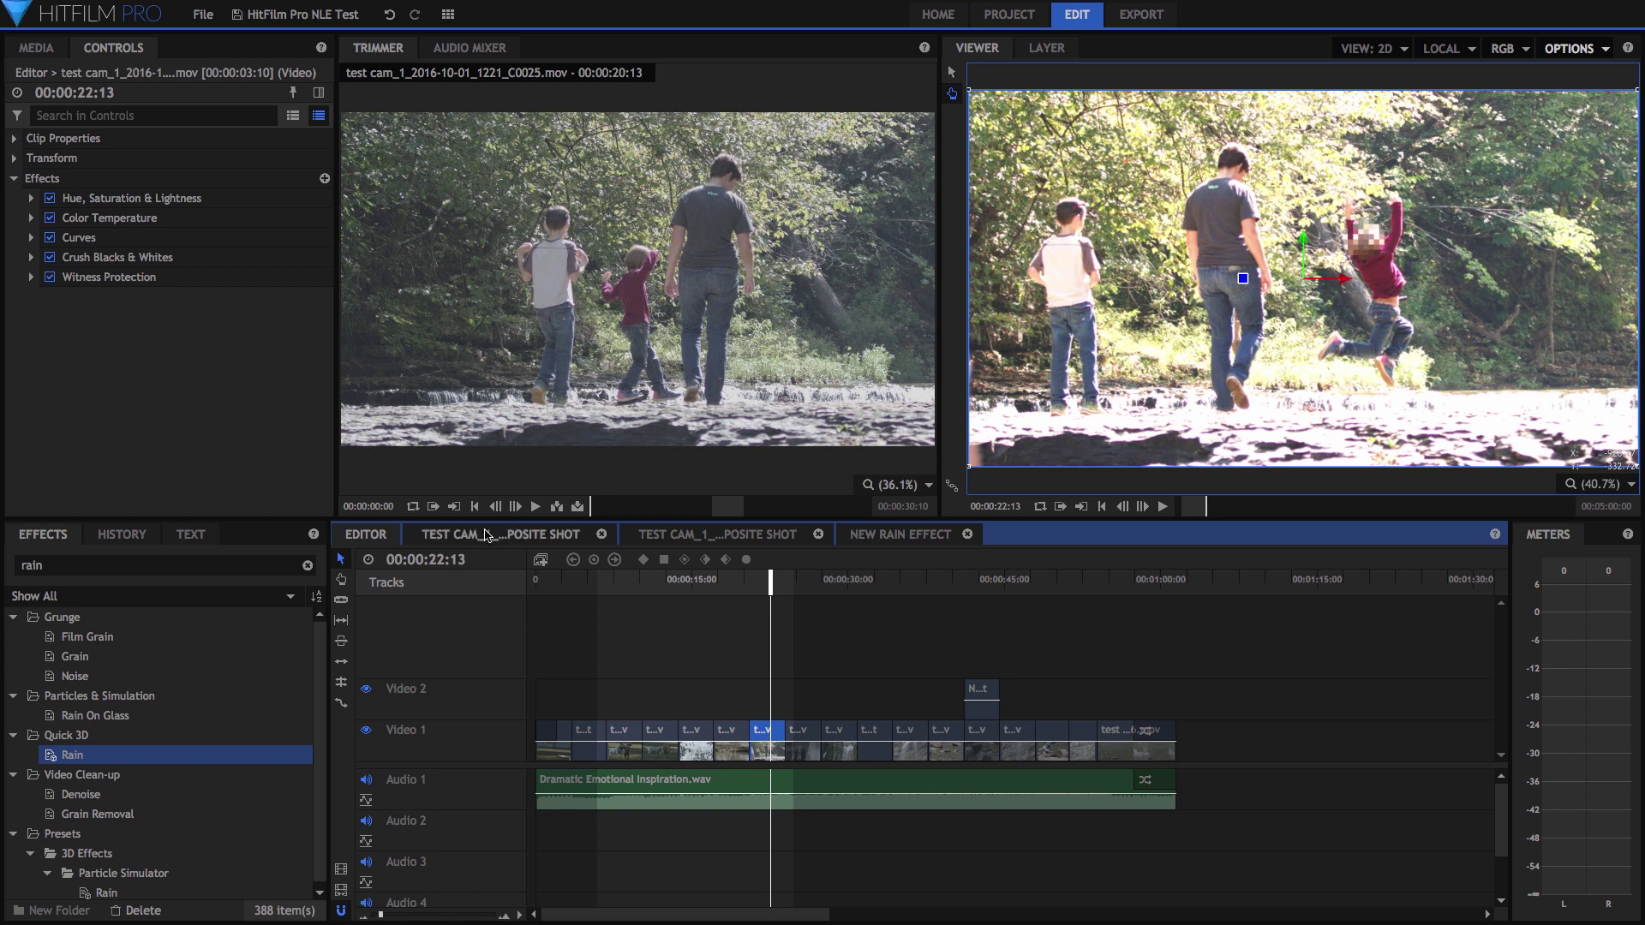
Open the dog composite shot and search the effects for 'laser' to find Animated Lasers.
left_click(486, 535)
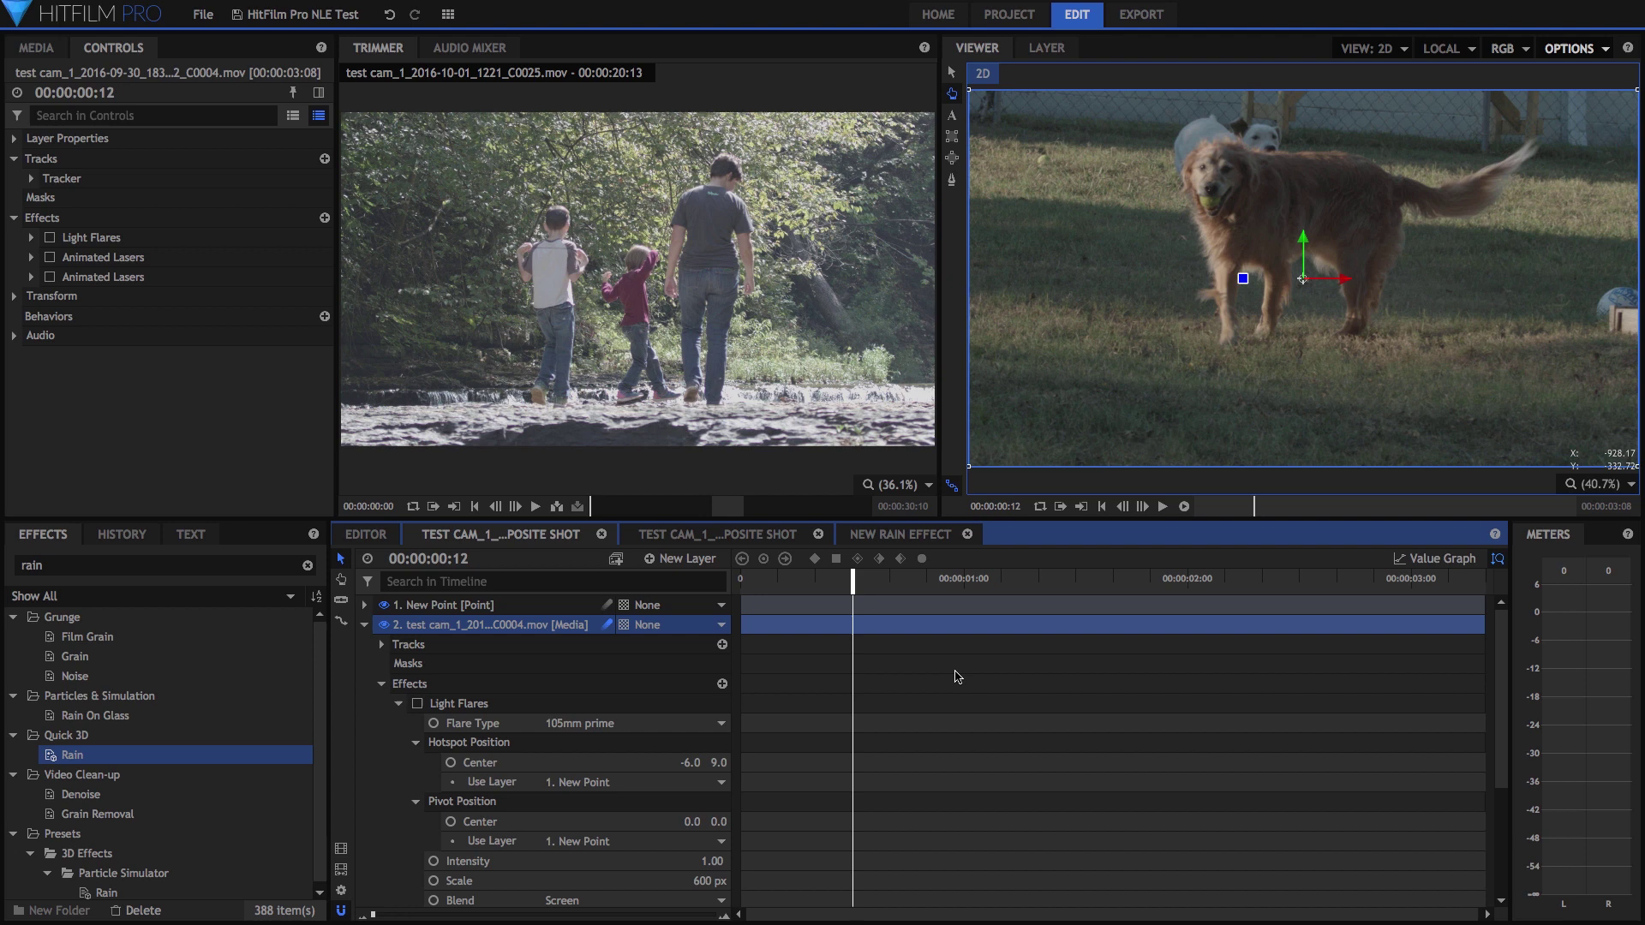
left_click(114, 565)
key("ctrl+a")
key("BackSpace")
type("laser")
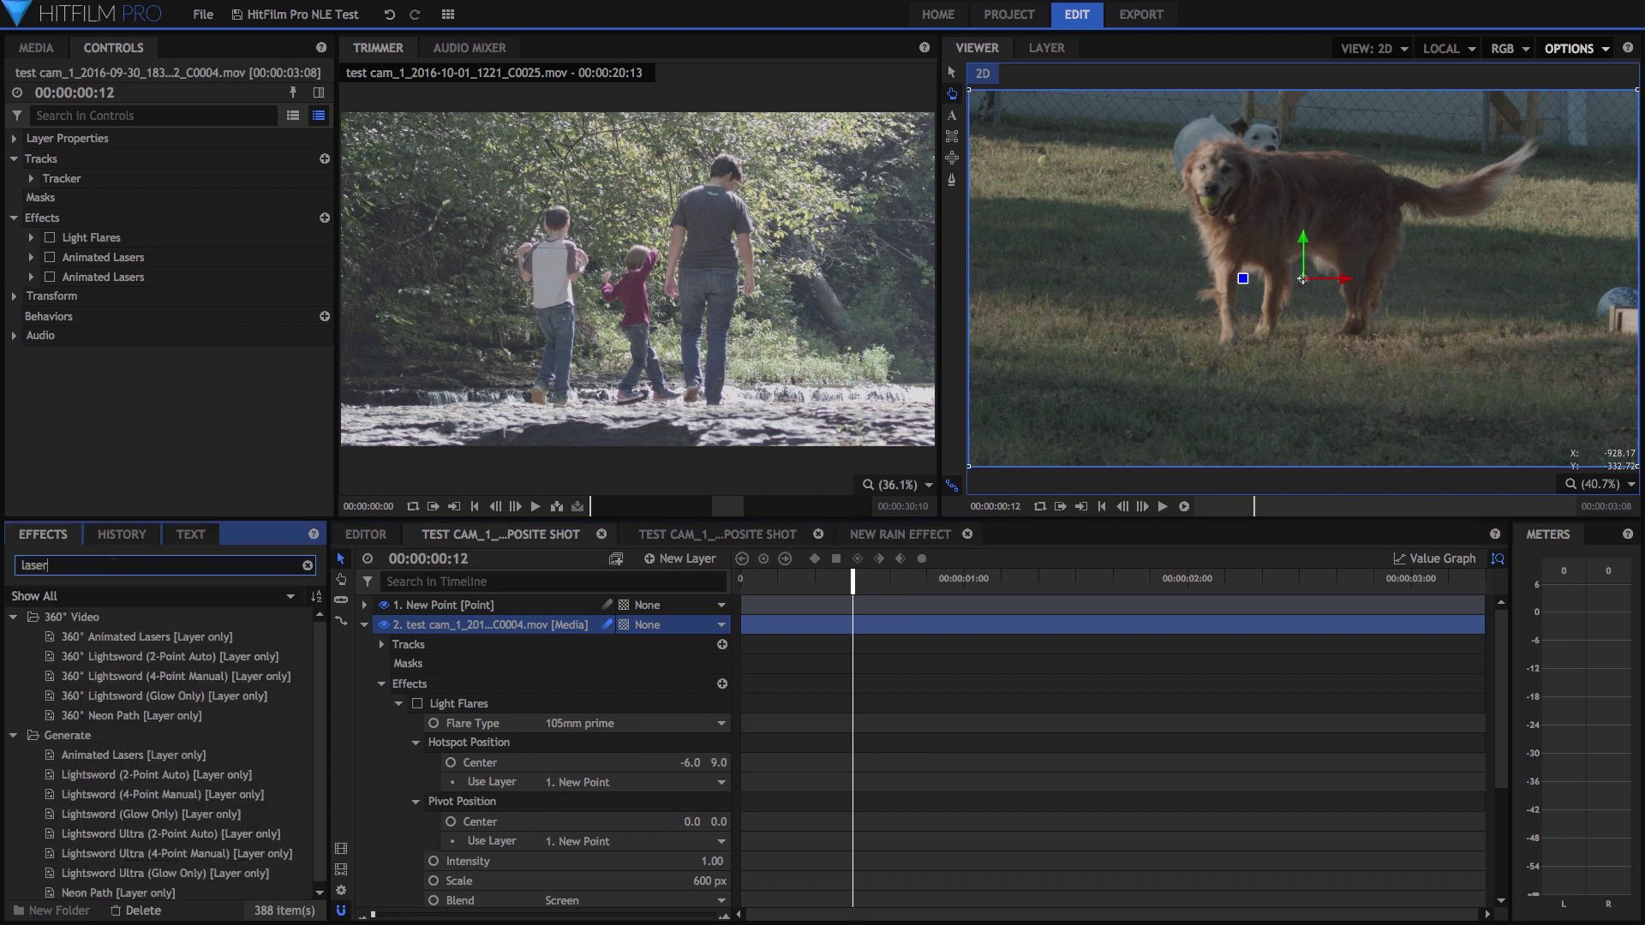
left_click(53, 758)
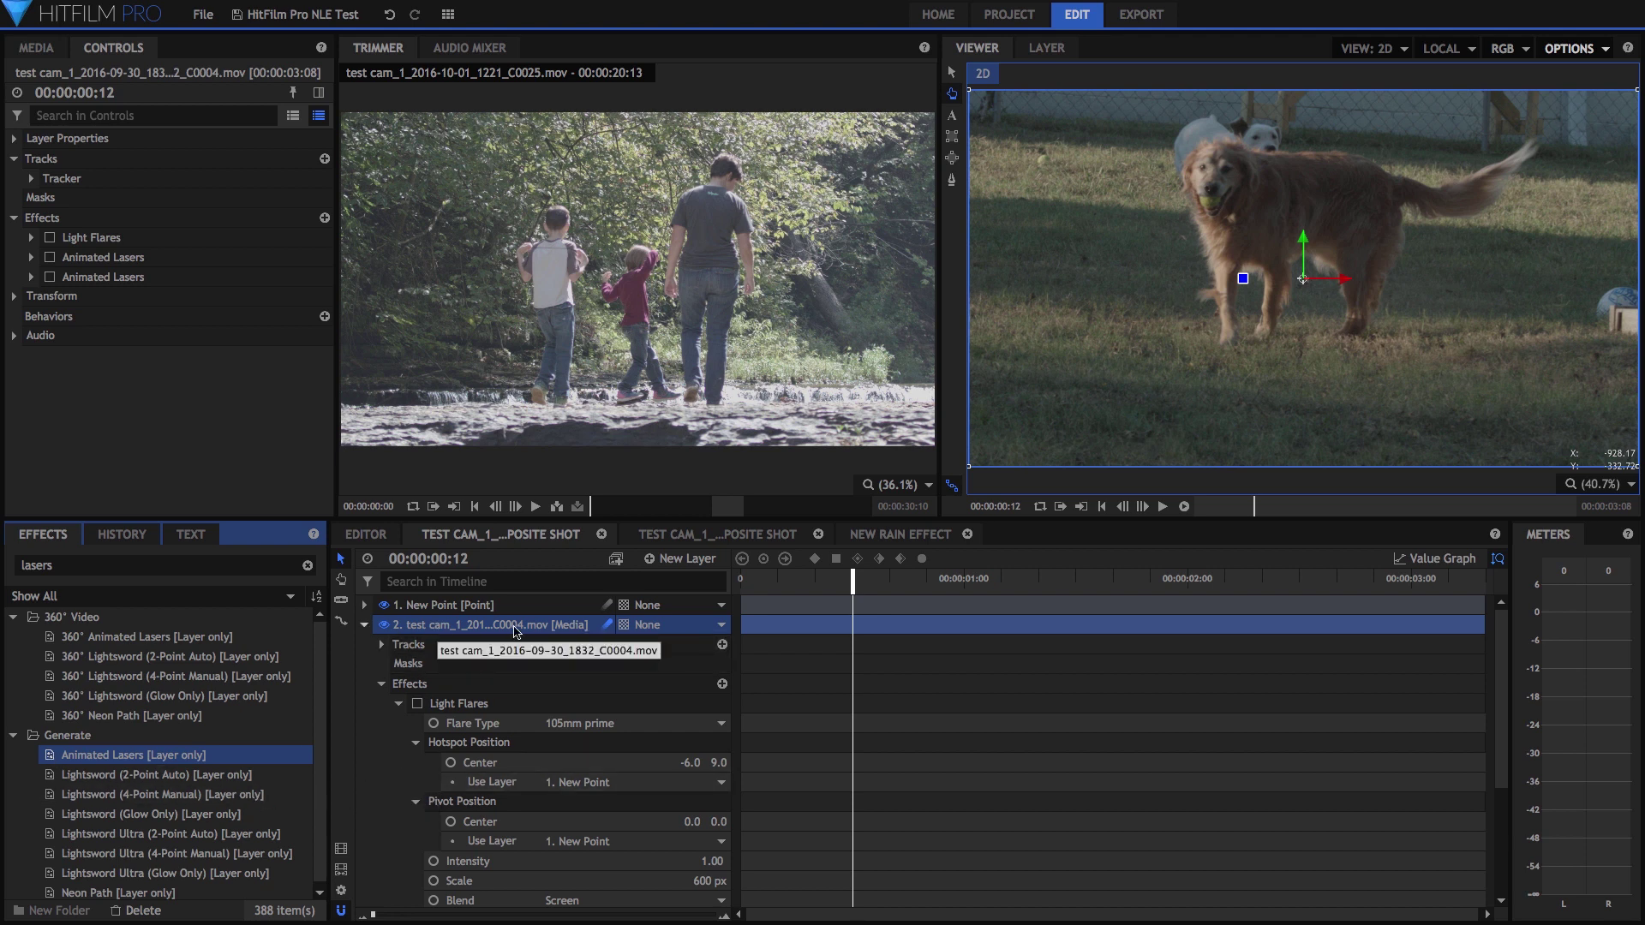
Enable both Animated Lasers effects on the dog clip.
scroll(388, 802, "down", 5)
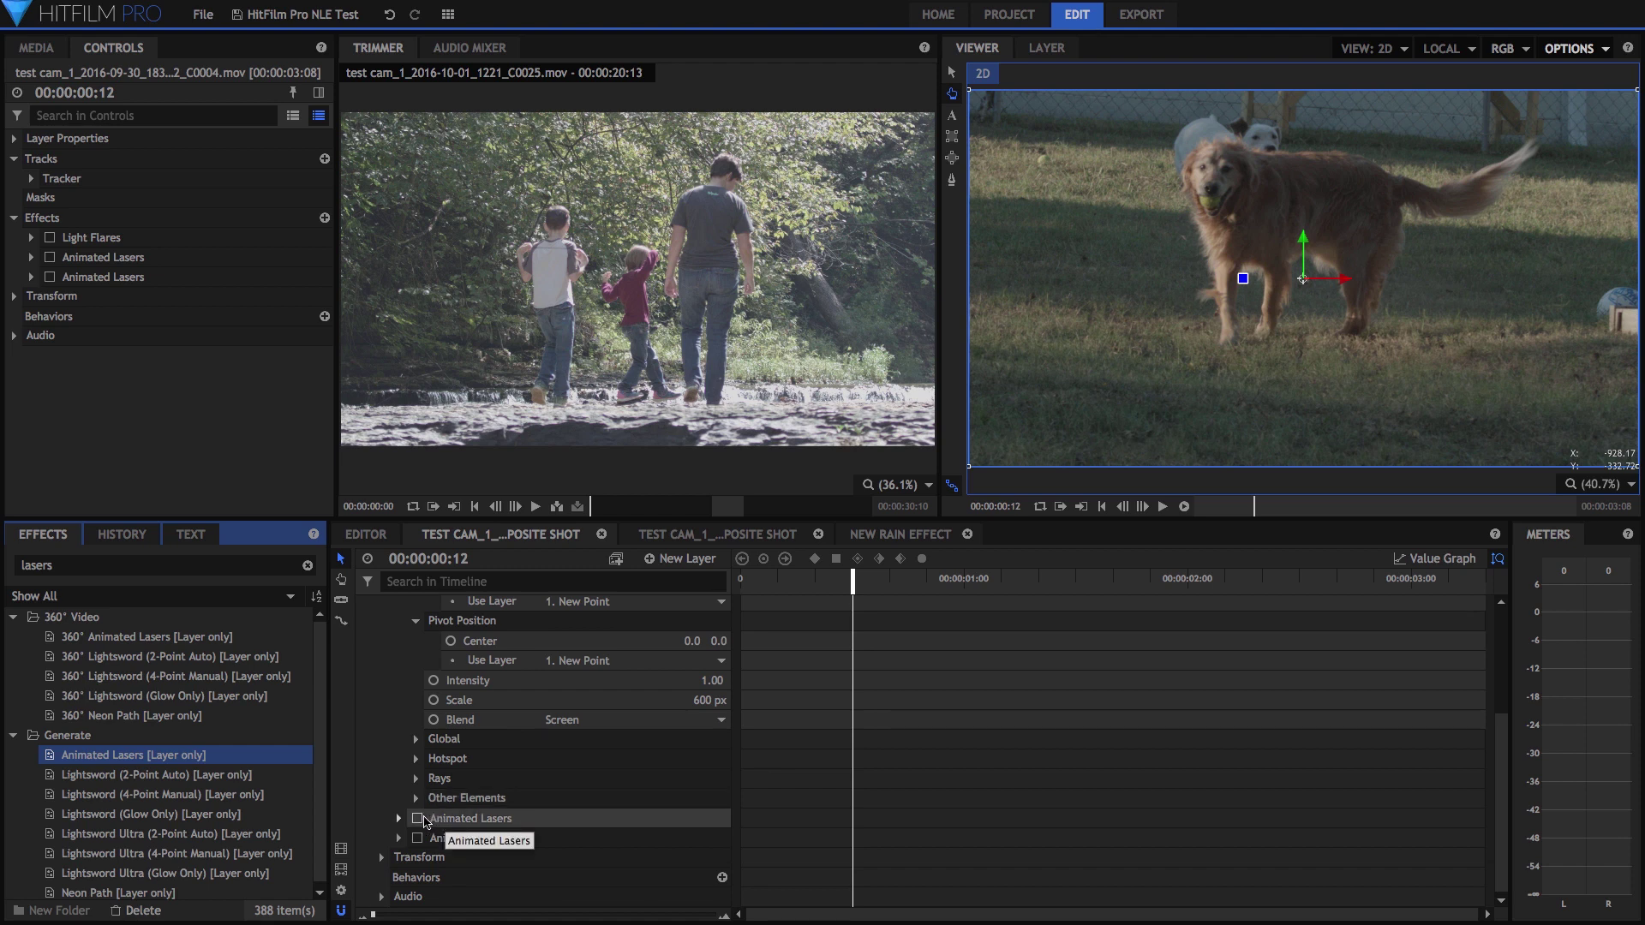
left_click(418, 819)
left_click(419, 839)
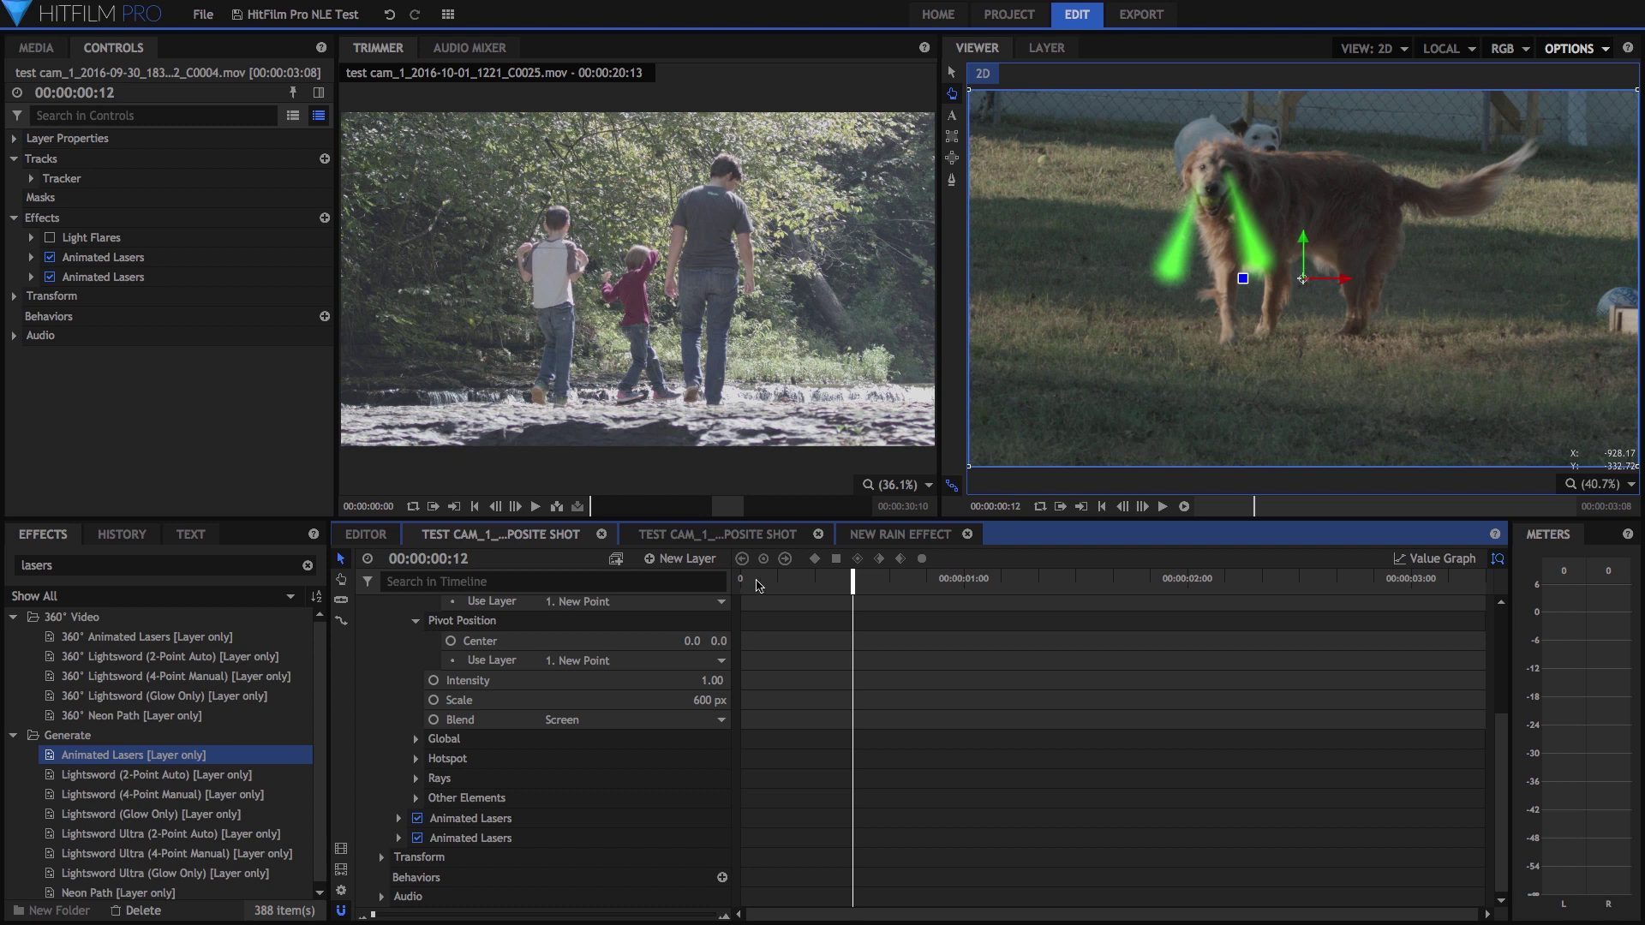
Scrub the dog clip from its start to 00:00:01:14 where the lasers show.
left_click(744, 581)
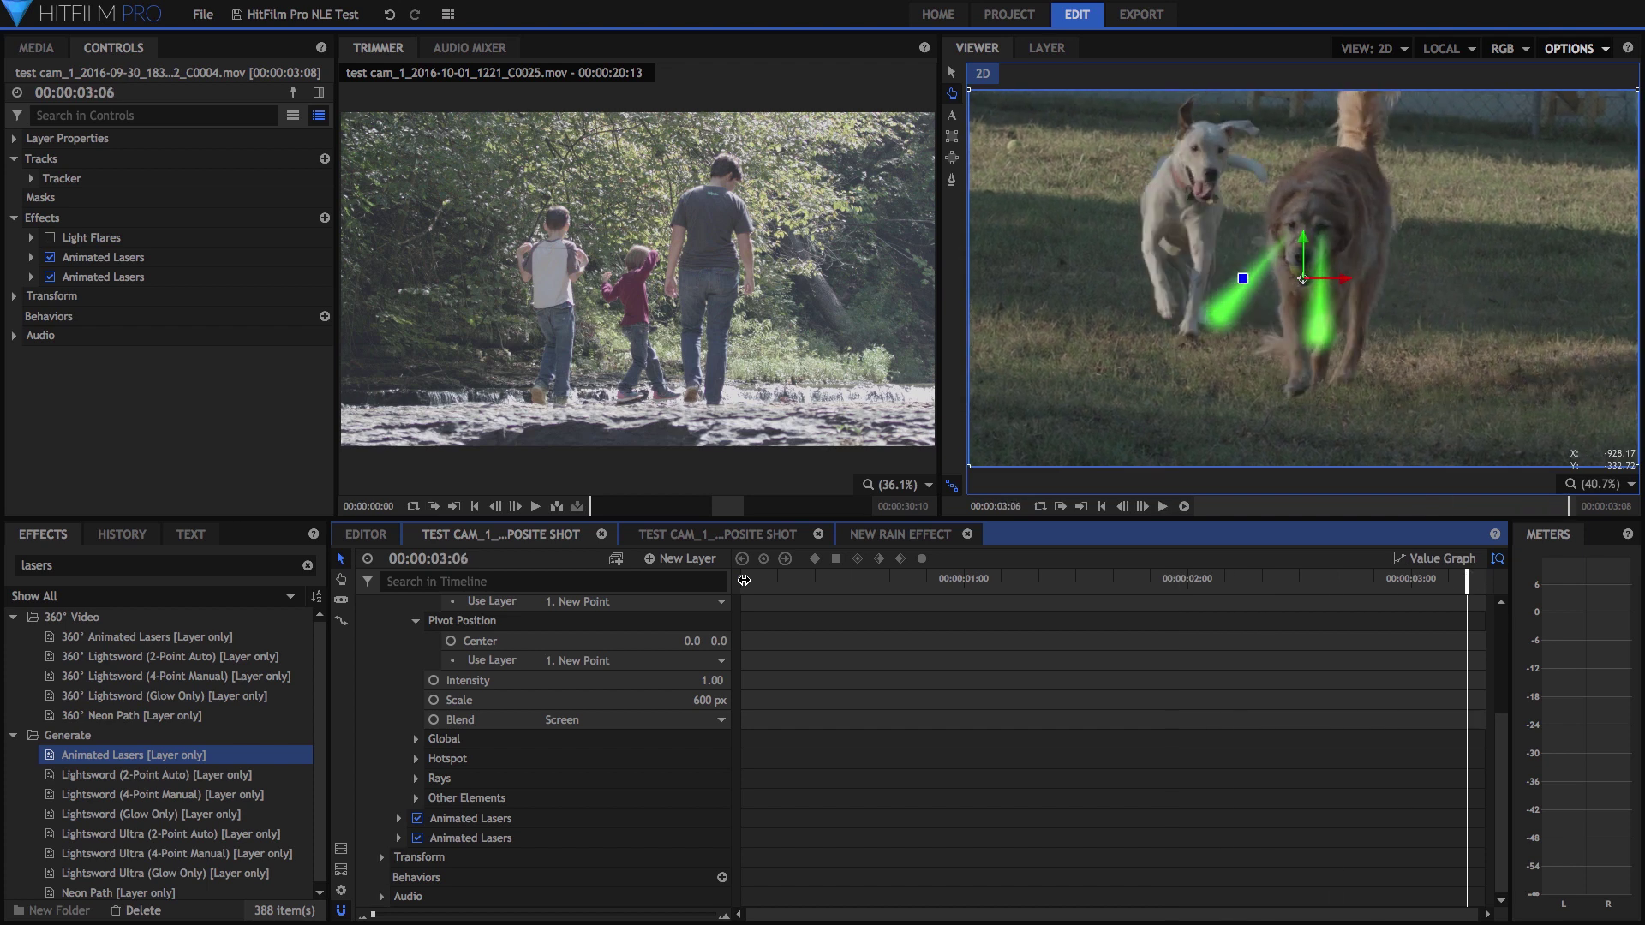
left_click(743, 581)
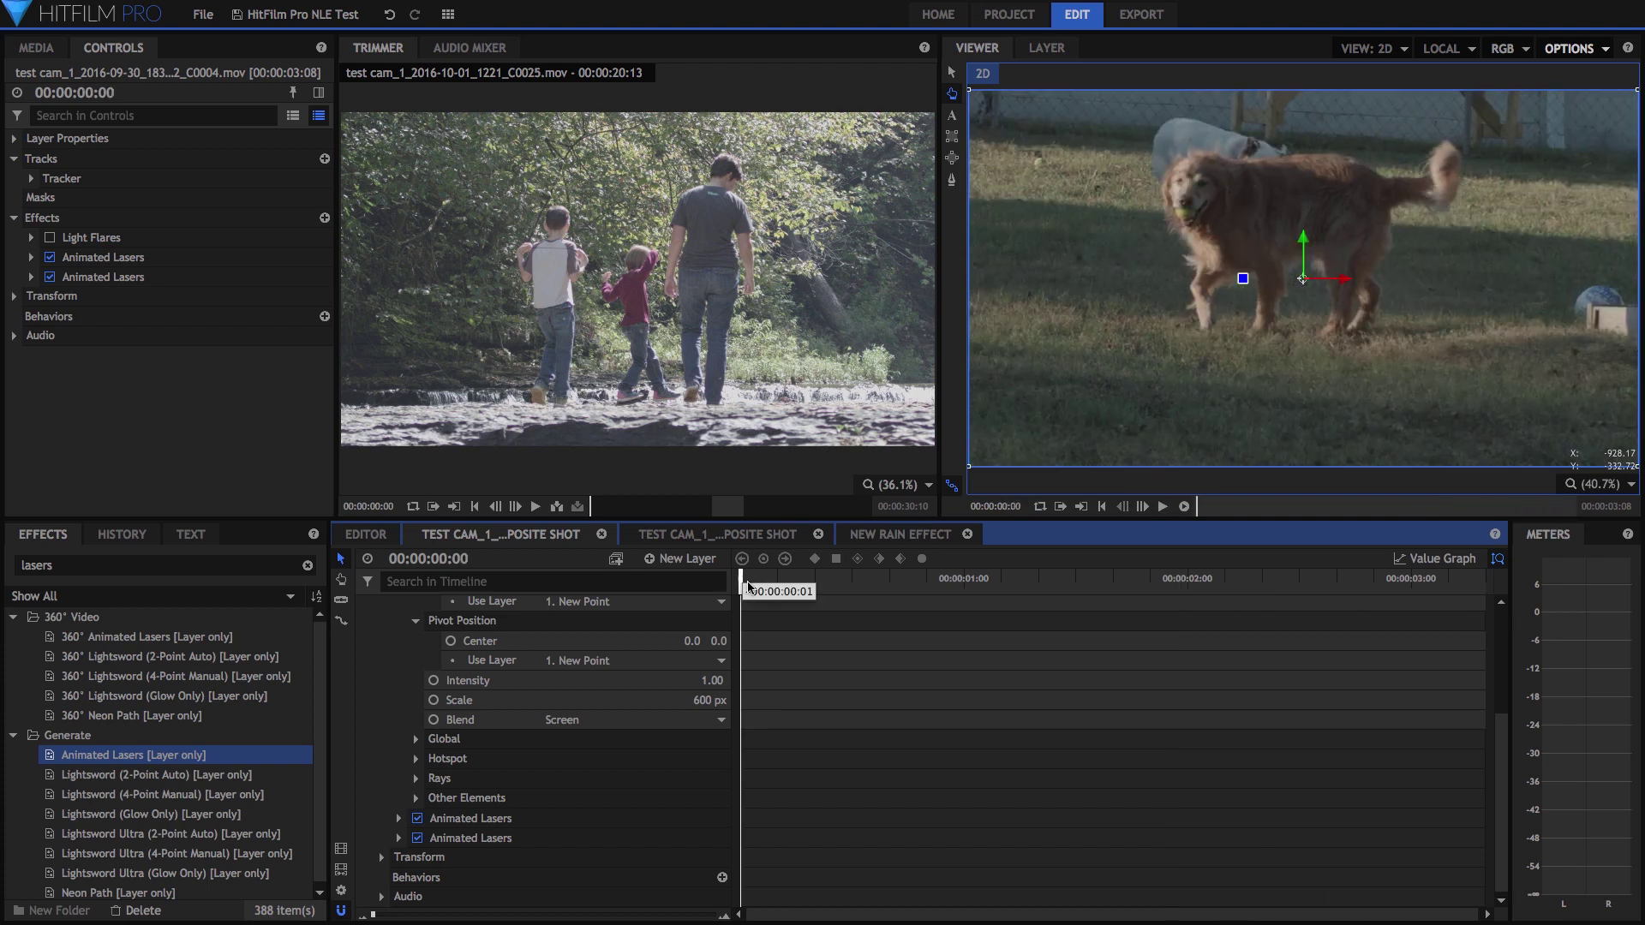
mouse_move(747, 584)
left_mouse_down()
mouse_move(1103, 574)
mouse_move(728, 580)
left_mouse_up()
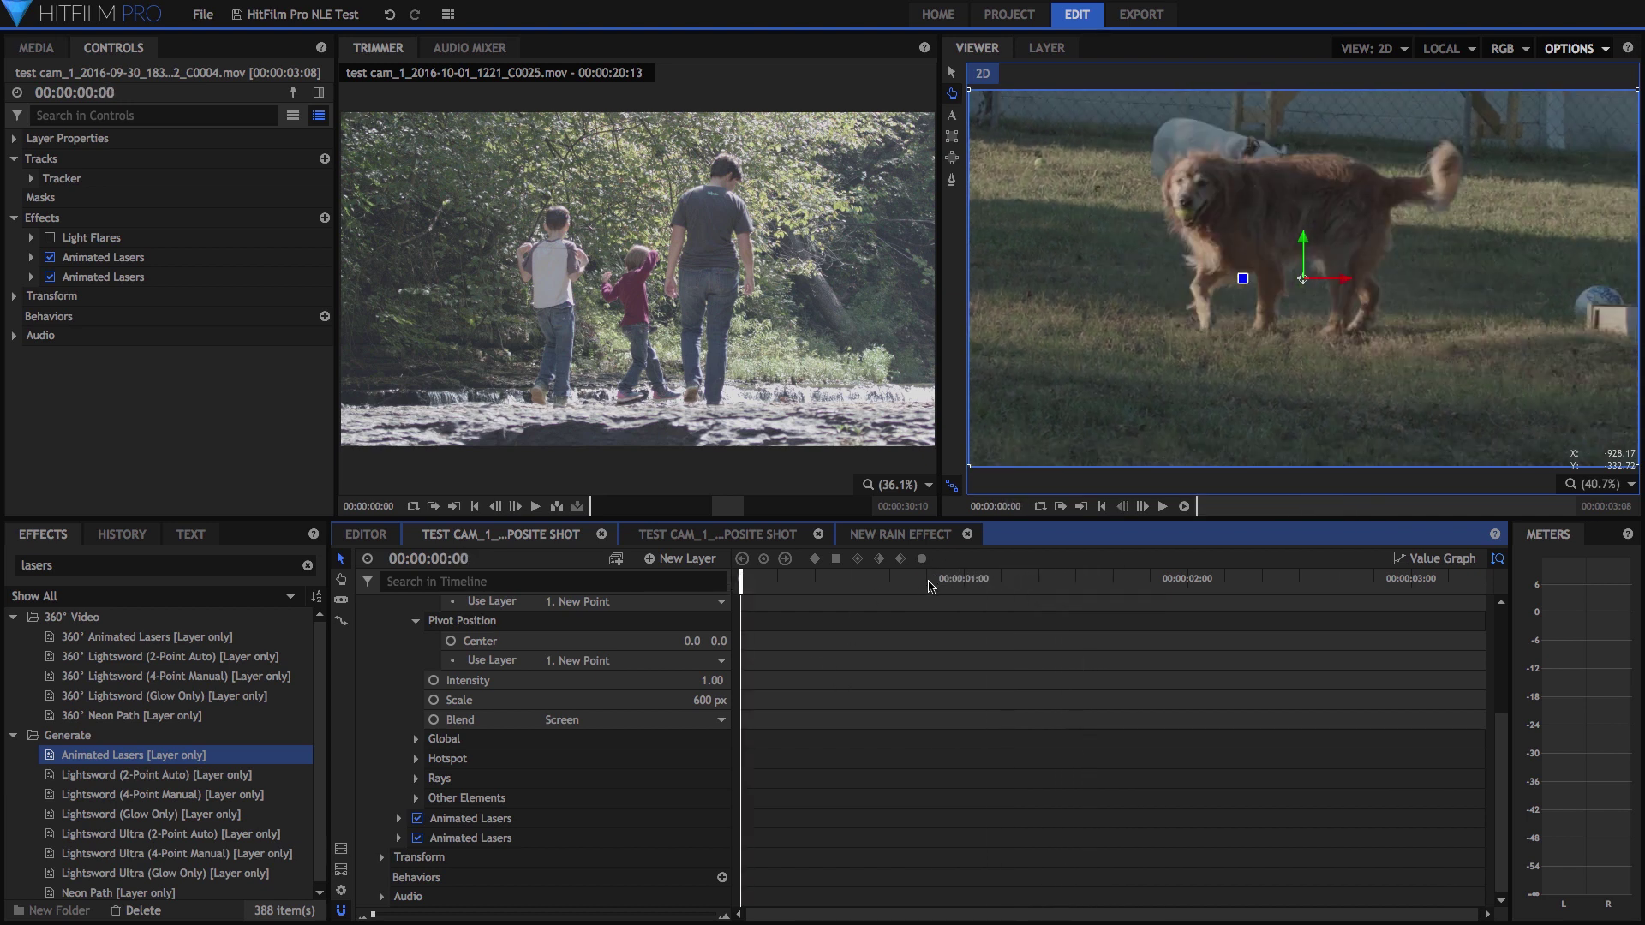
left_click_drag(989, 583, 1095, 581)
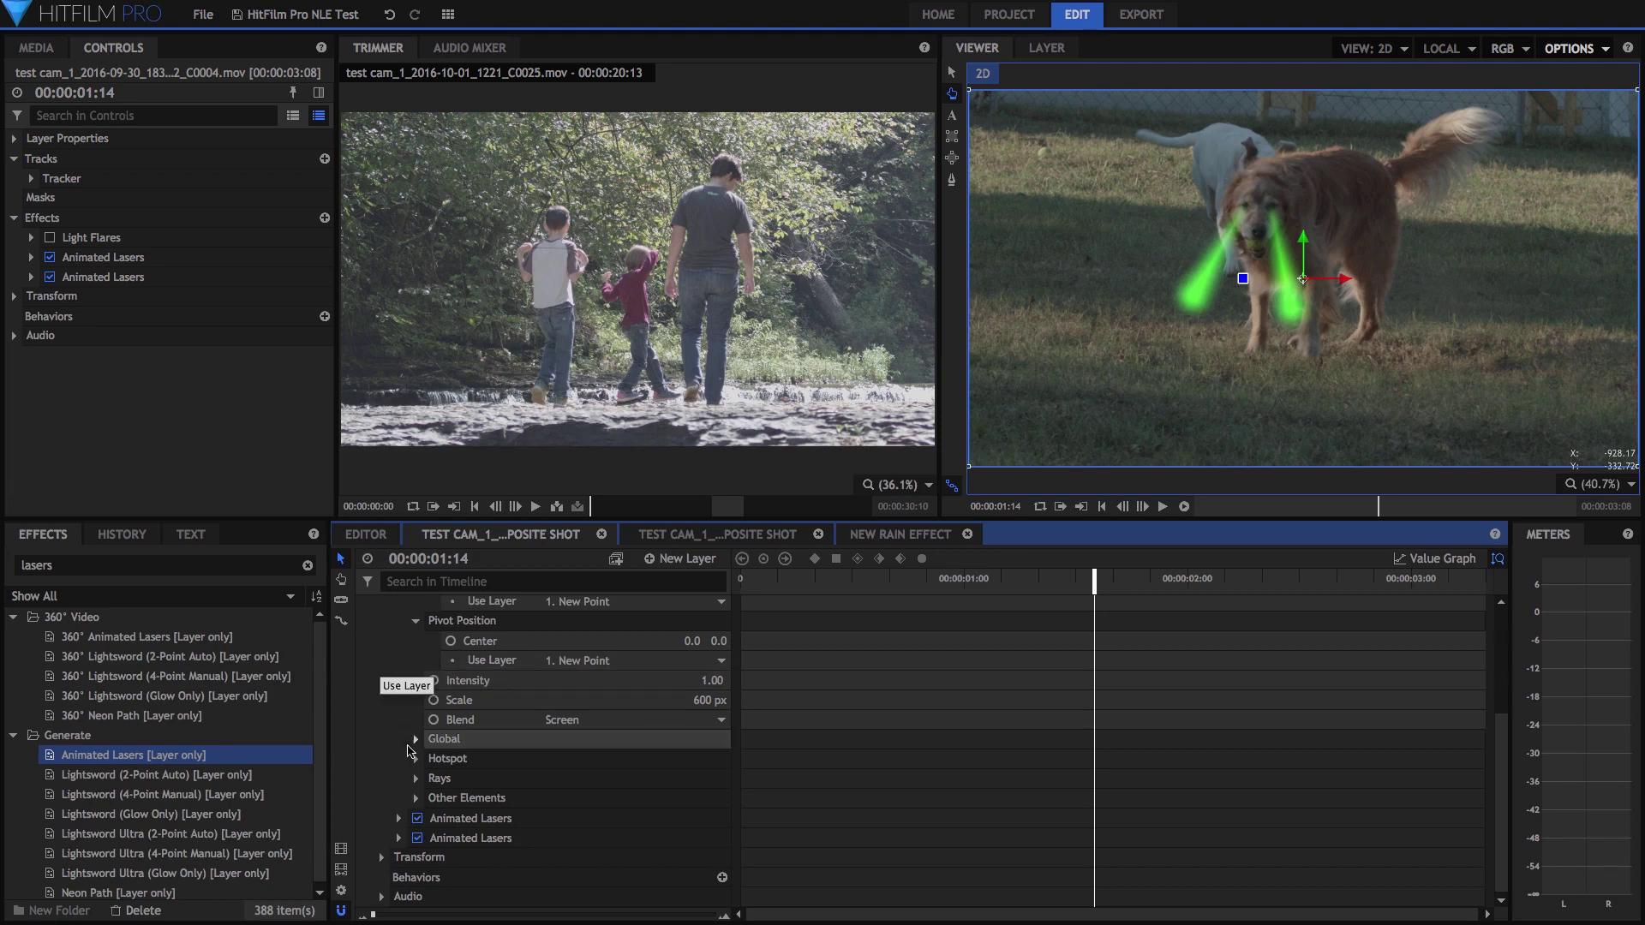
Disable both Animated Lasers effects and enable Light Flares instead.
left_click(417, 819)
left_click(418, 838)
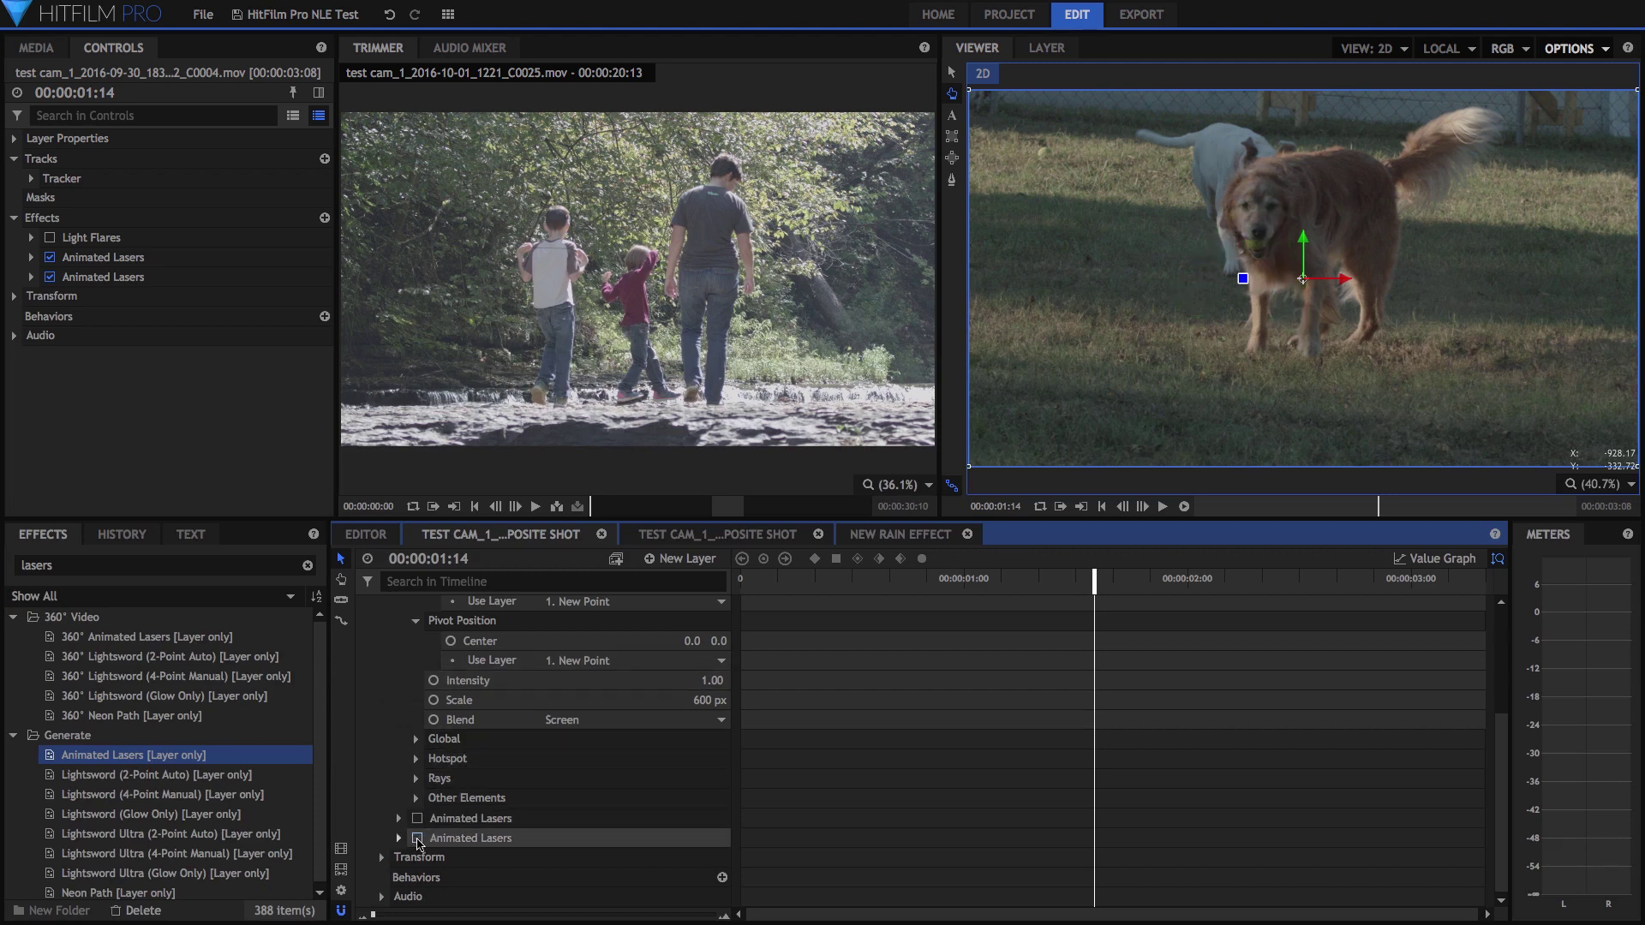
scroll(394, 771, "up", 4)
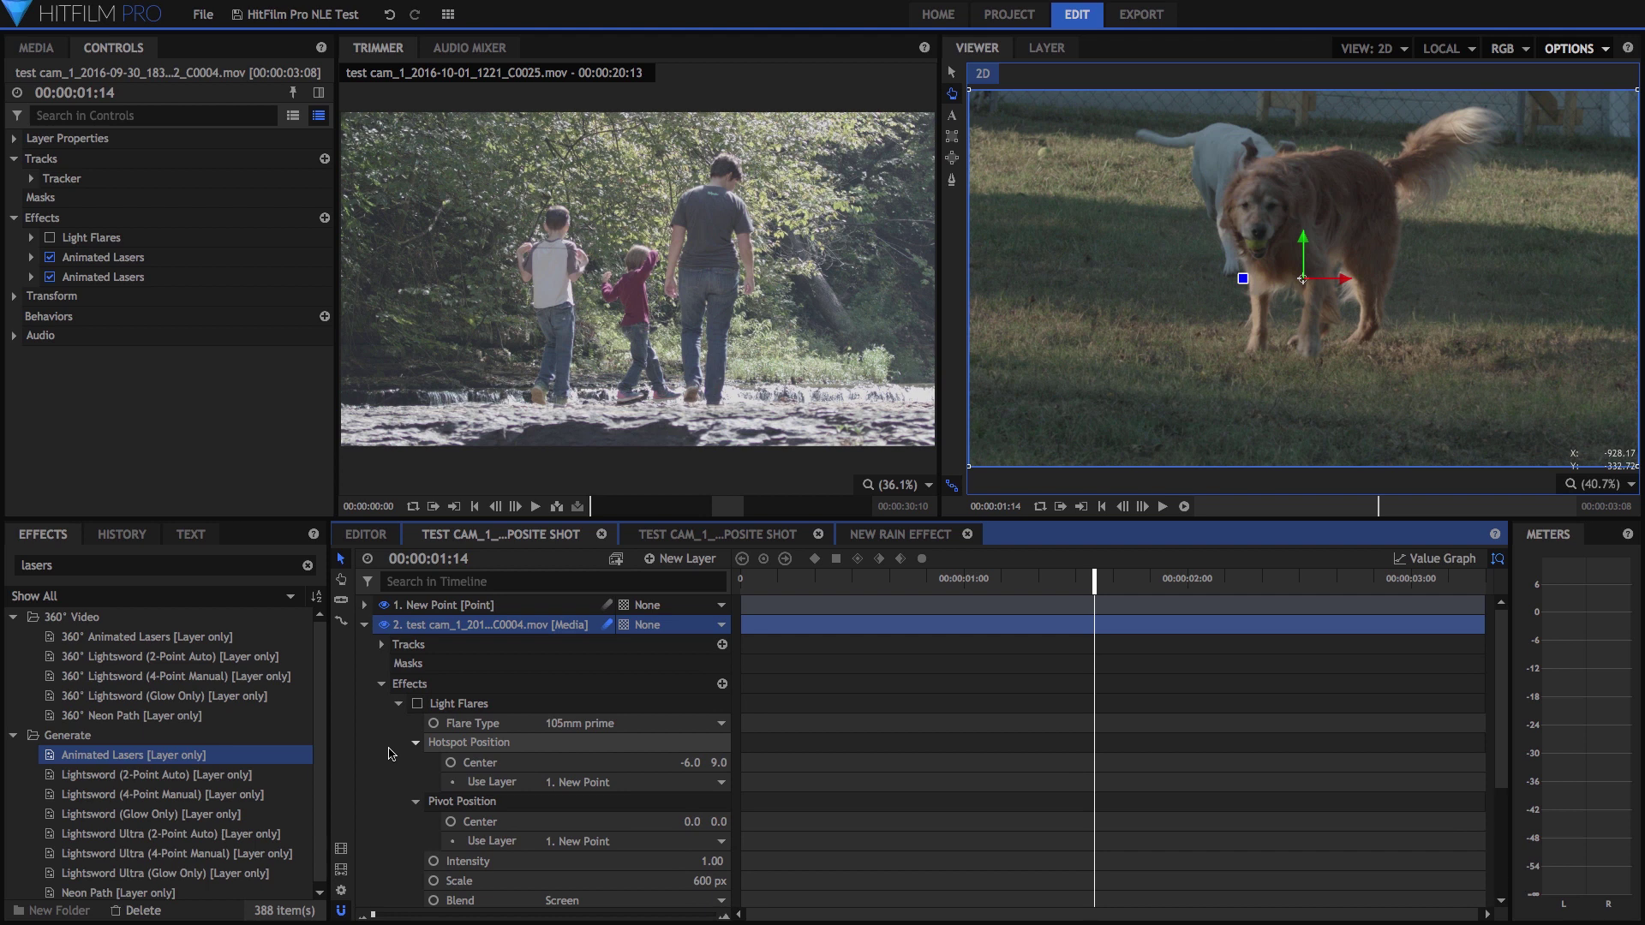
left_click(418, 704)
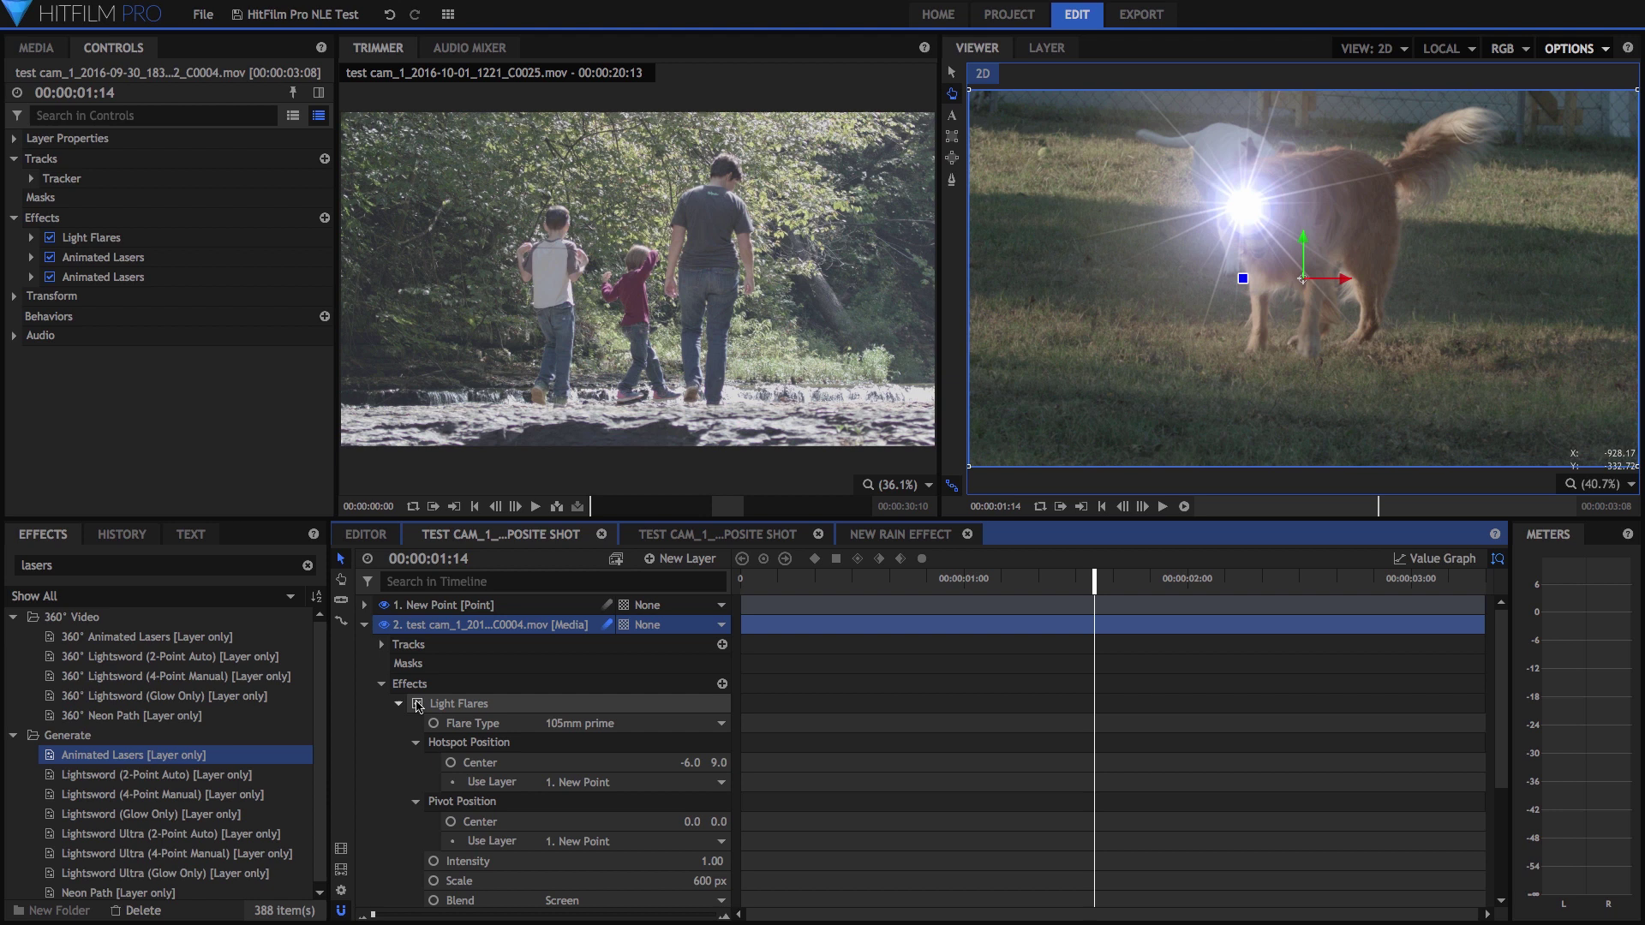
Switch Light Flares off and open the dog clip's Tracker from its Tracks group.
left_click(418, 704)
left_click(411, 647)
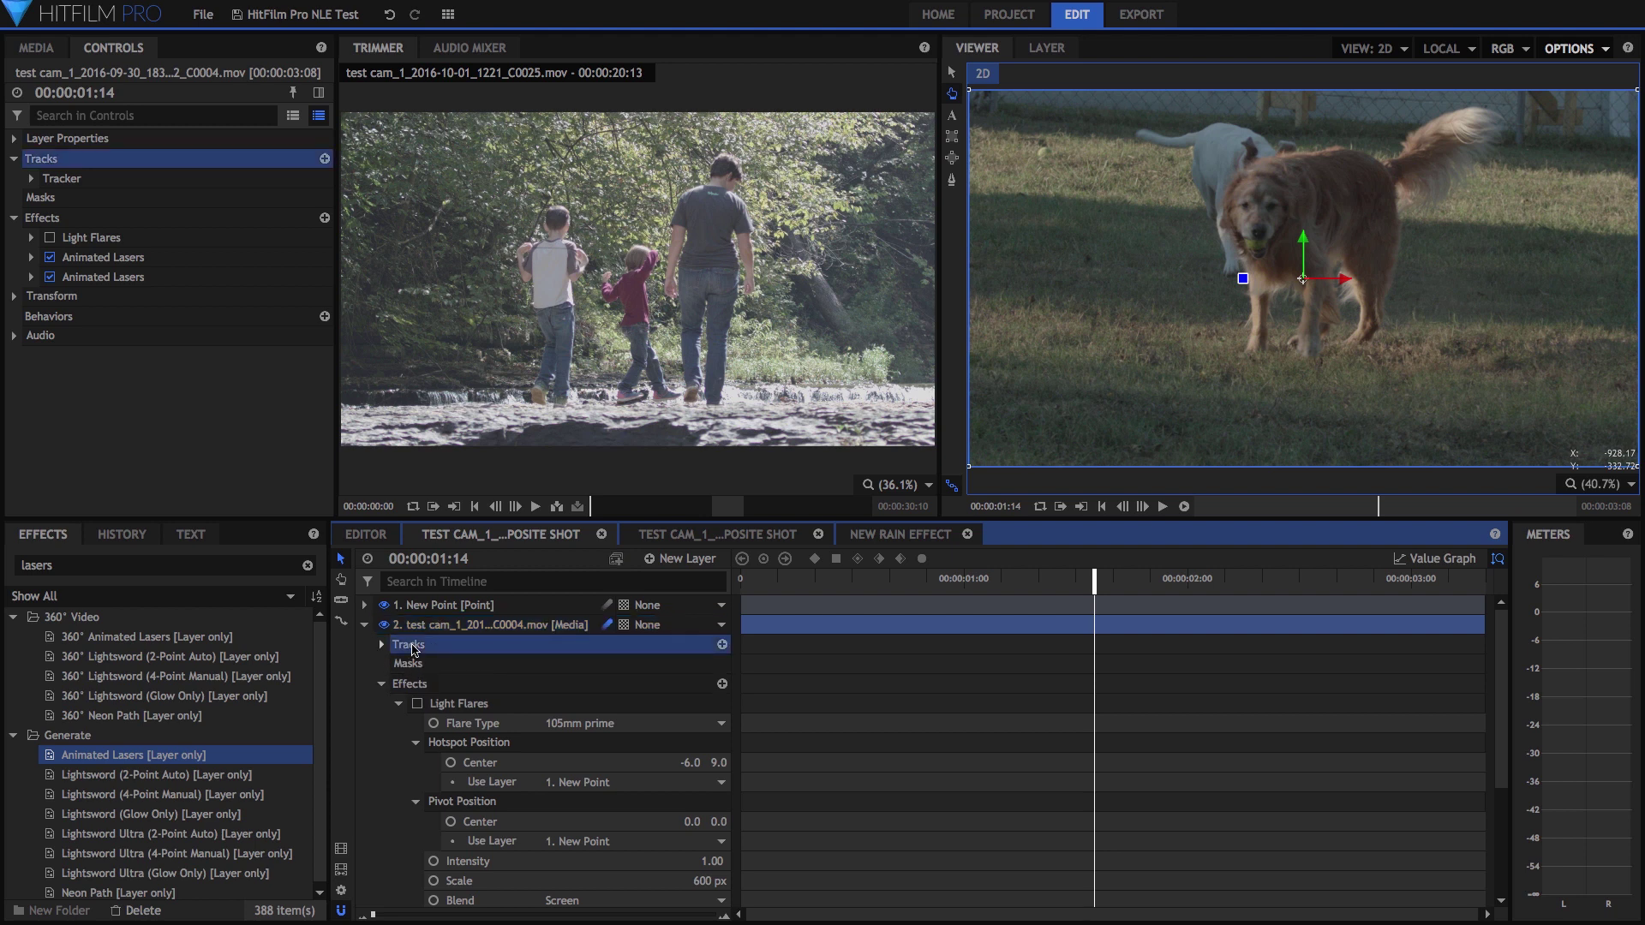
left_click(382, 645)
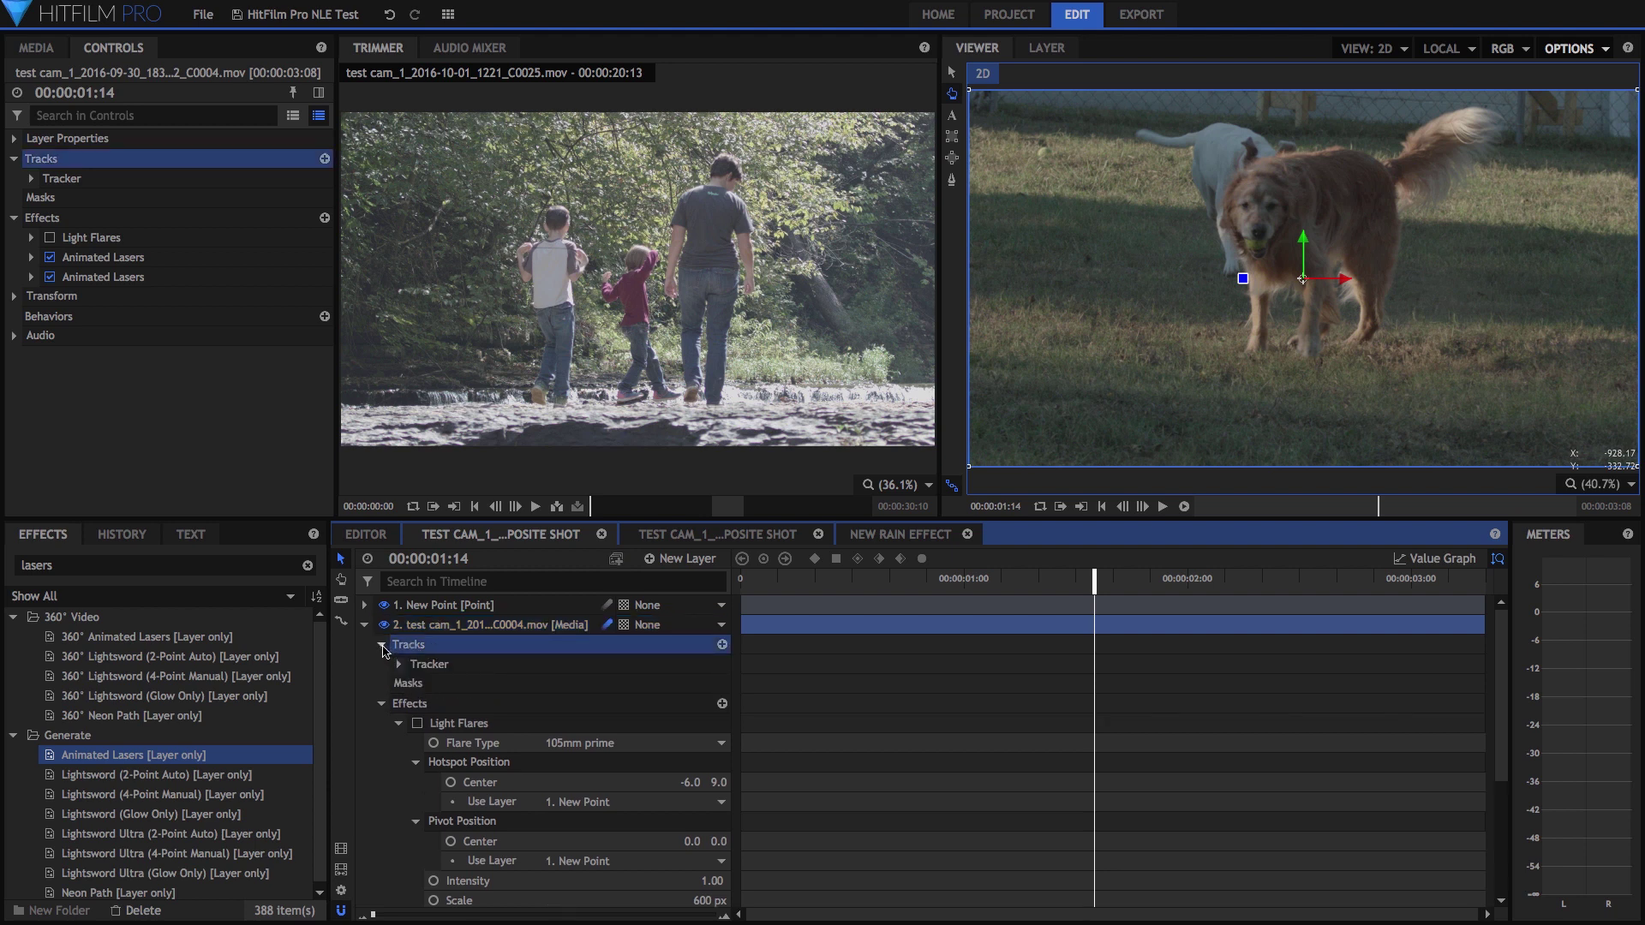
left_click(435, 663)
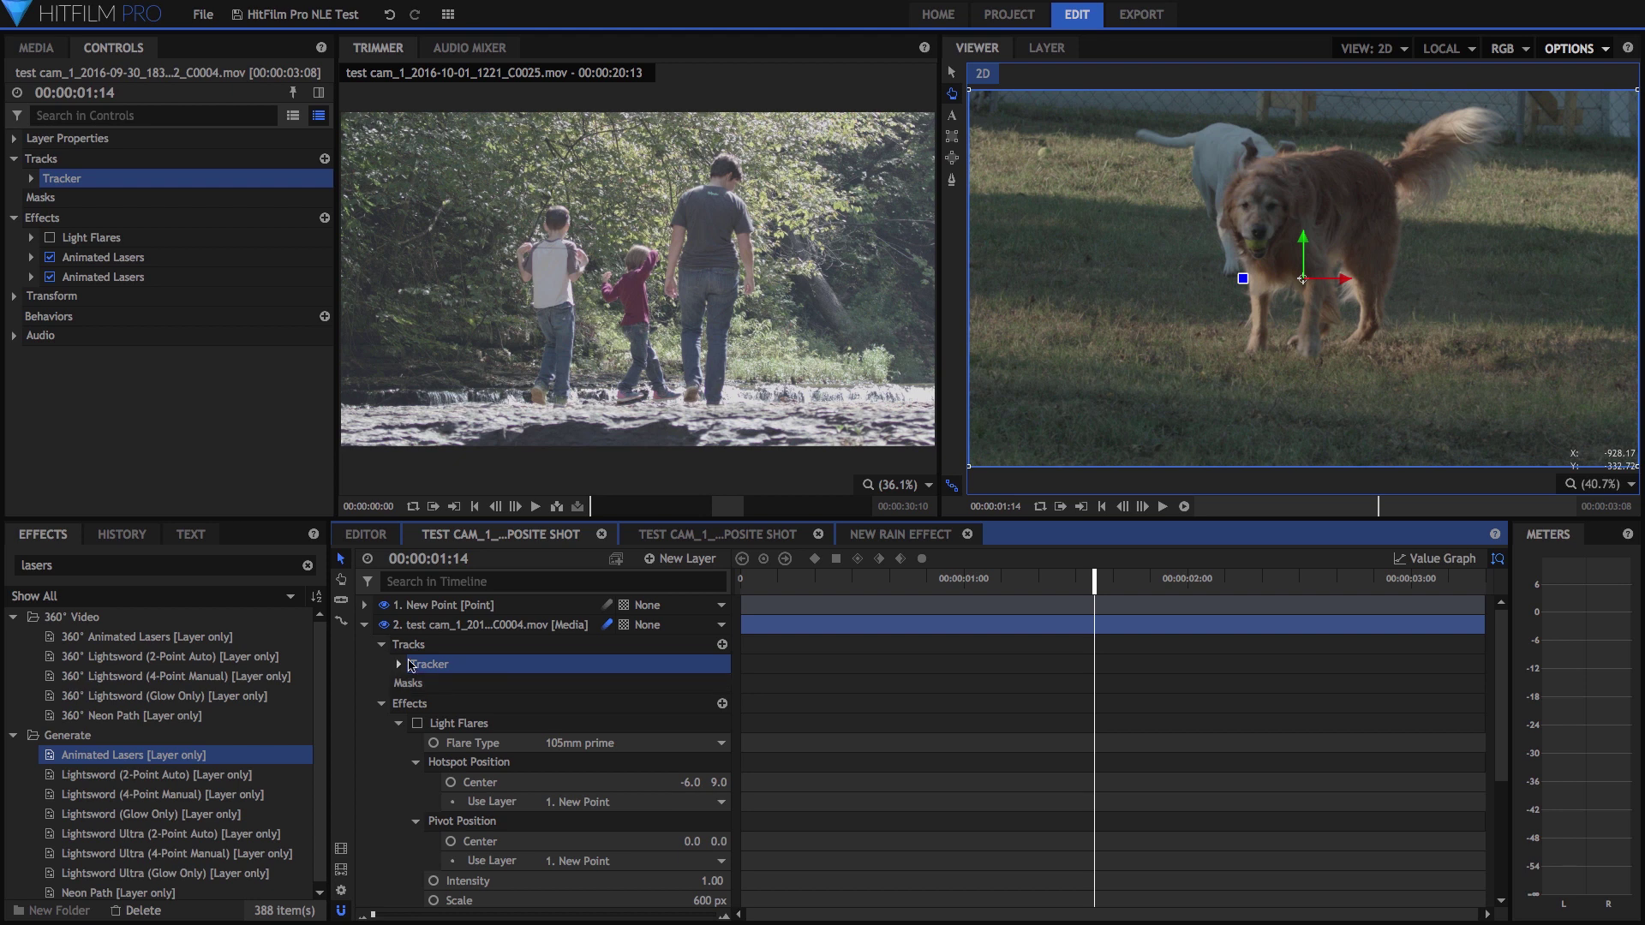
left_click(404, 668)
double_click(447, 671)
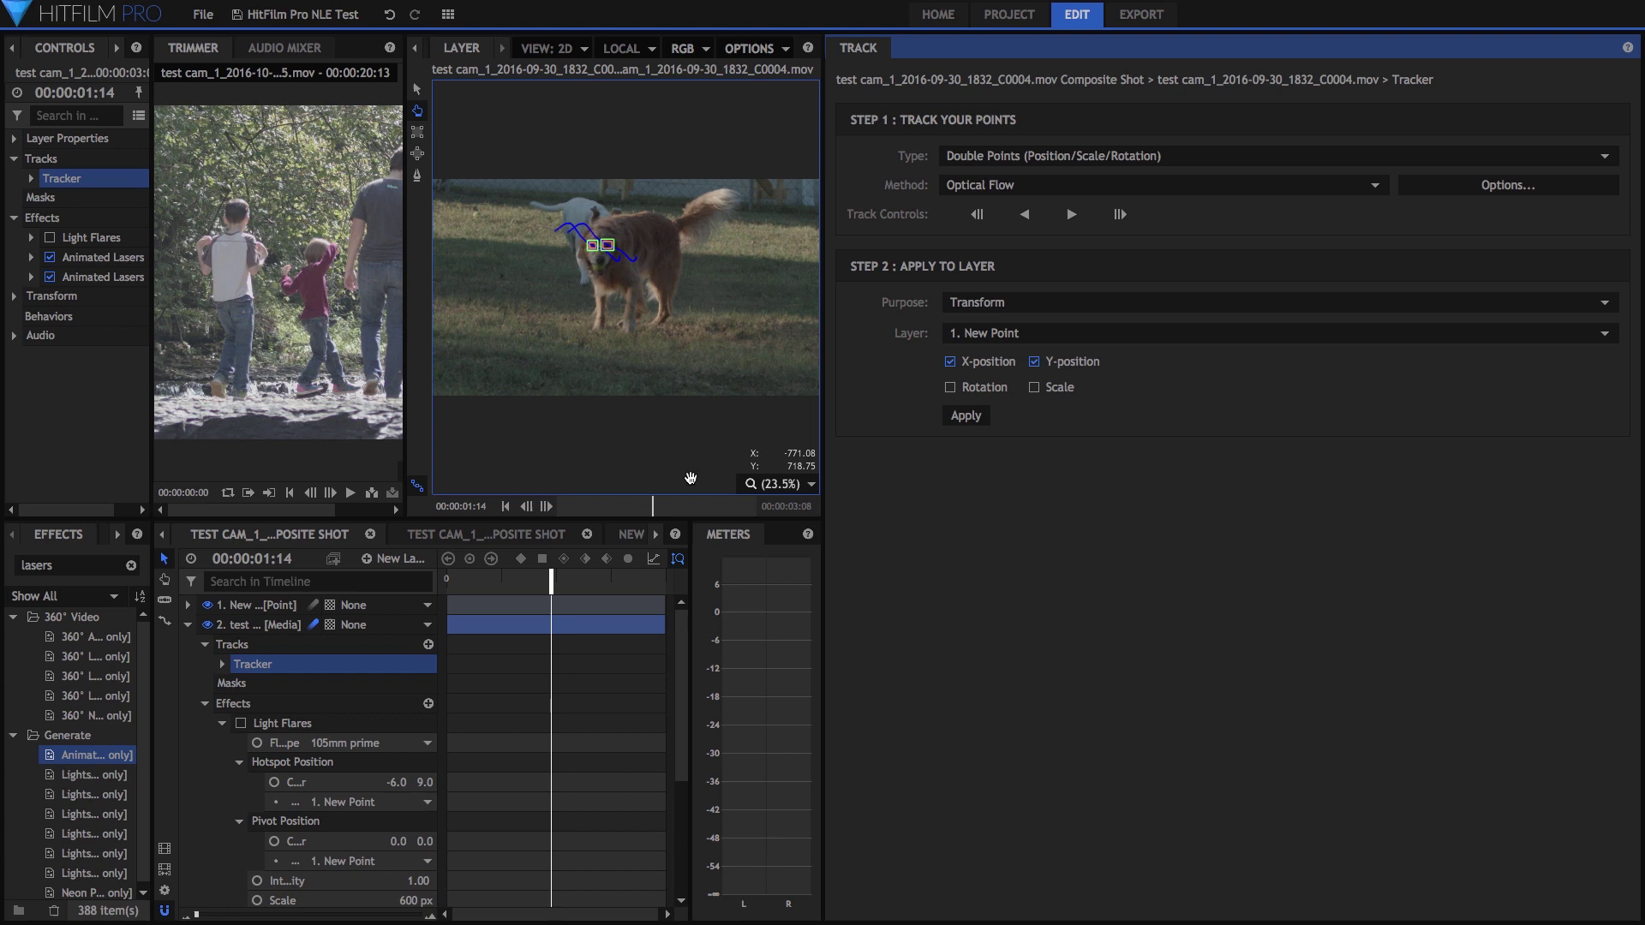
View the footage at 100% centered on the dog's eyes, then open the tracking Method list.
left_click_drag(823, 429, 1249, 426)
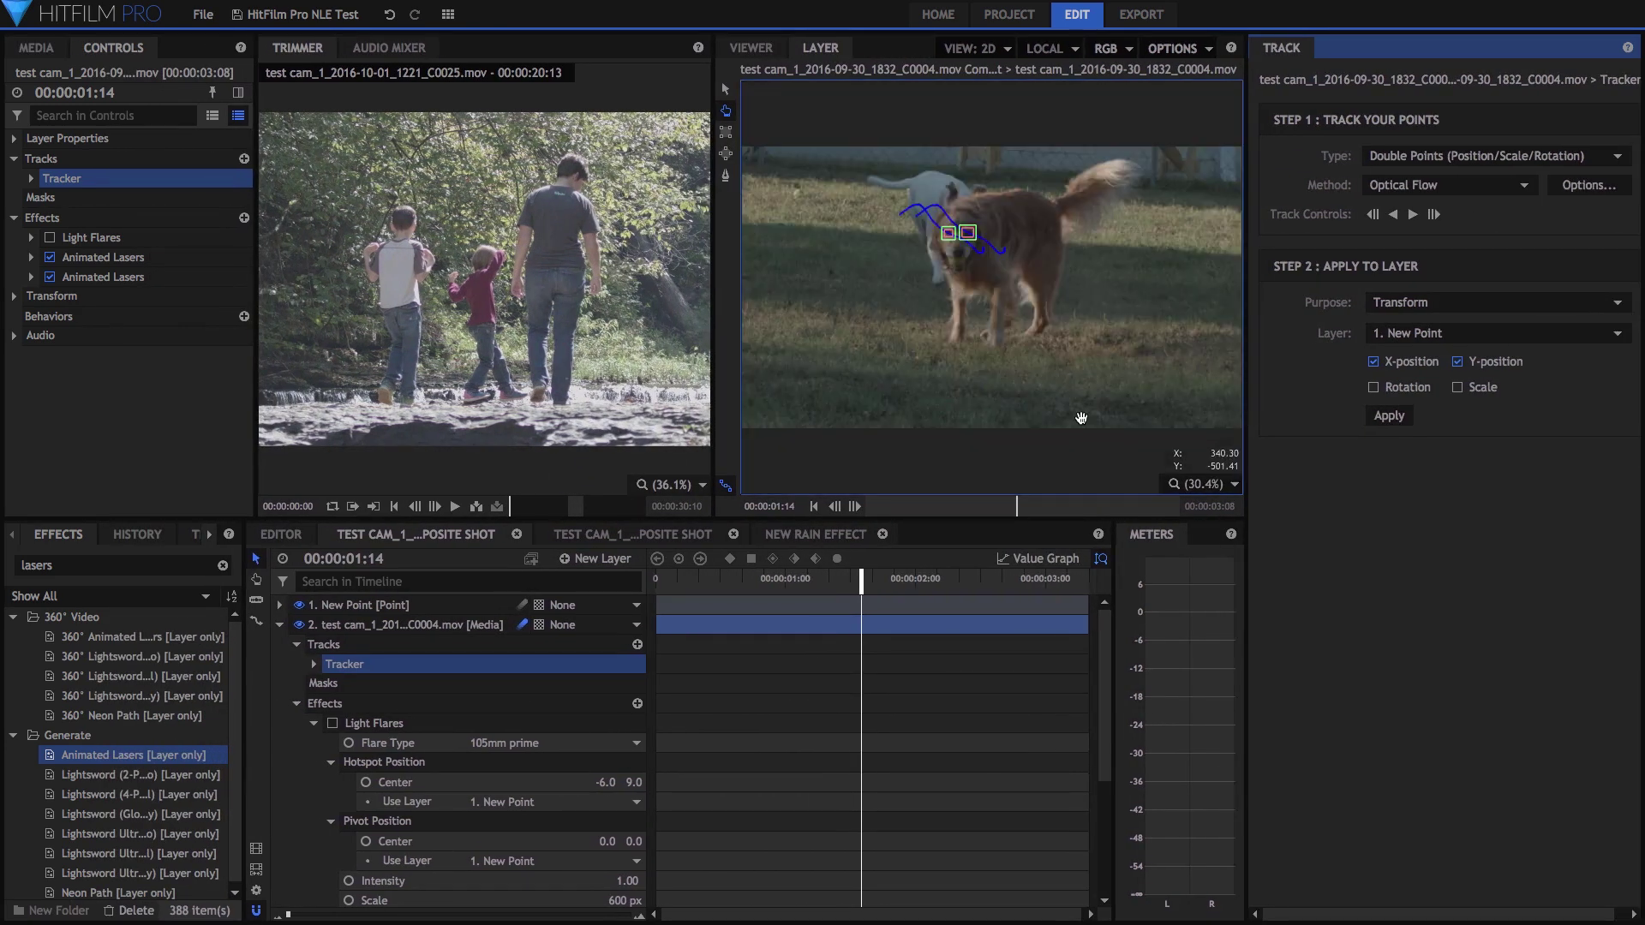
left_click(1210, 489)
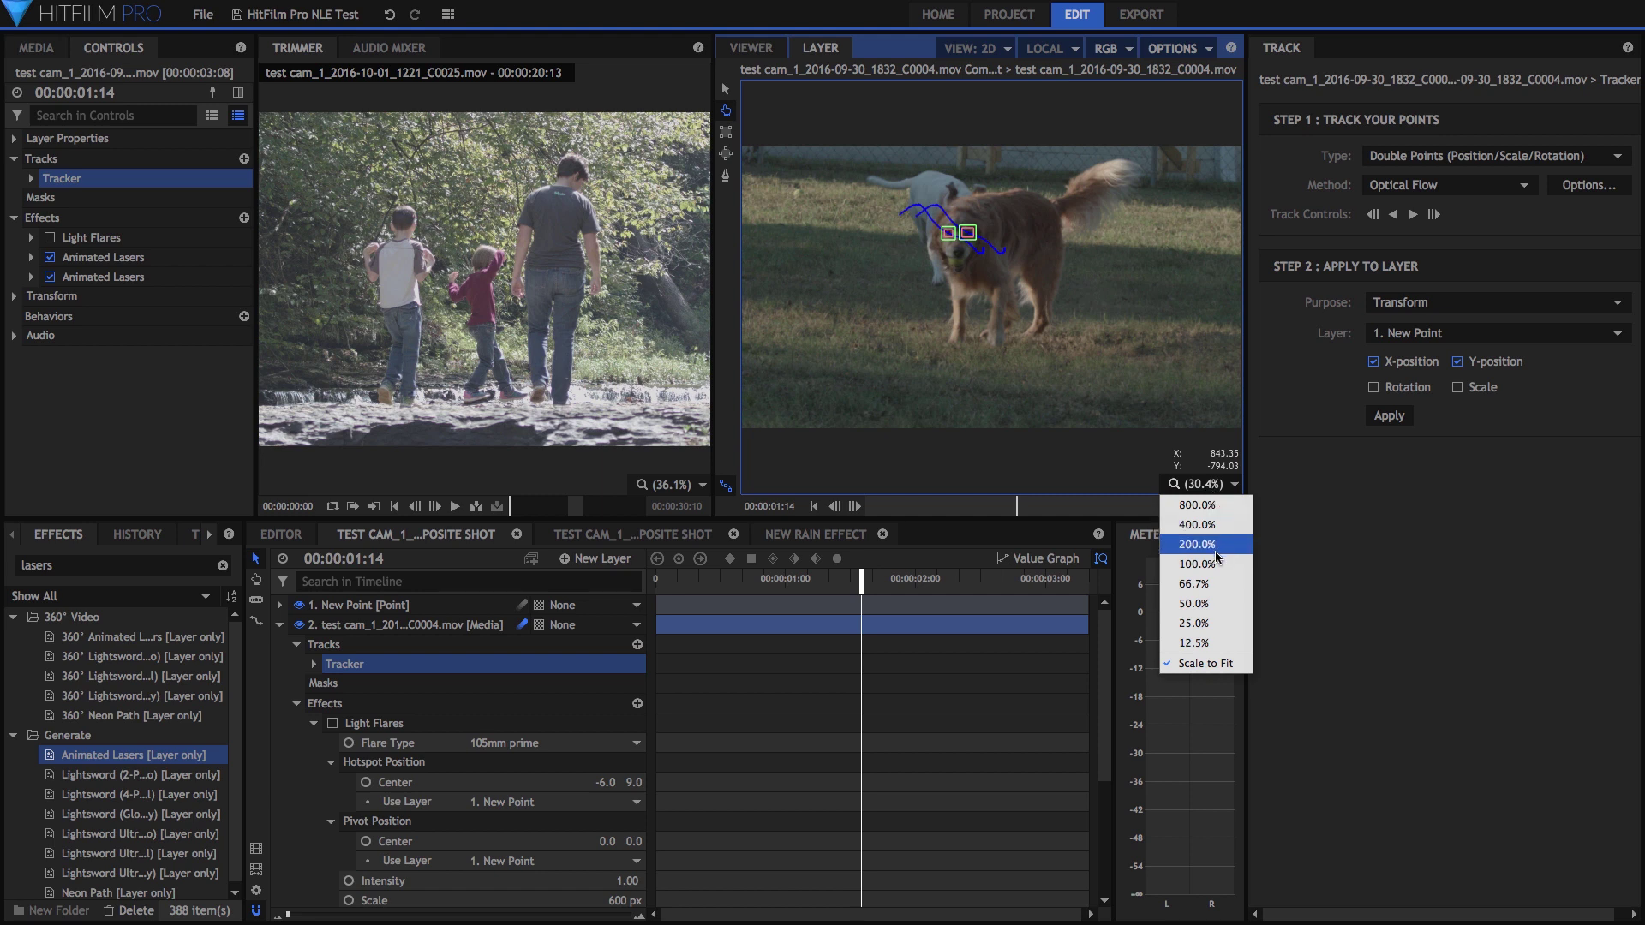
left_click(1215, 563)
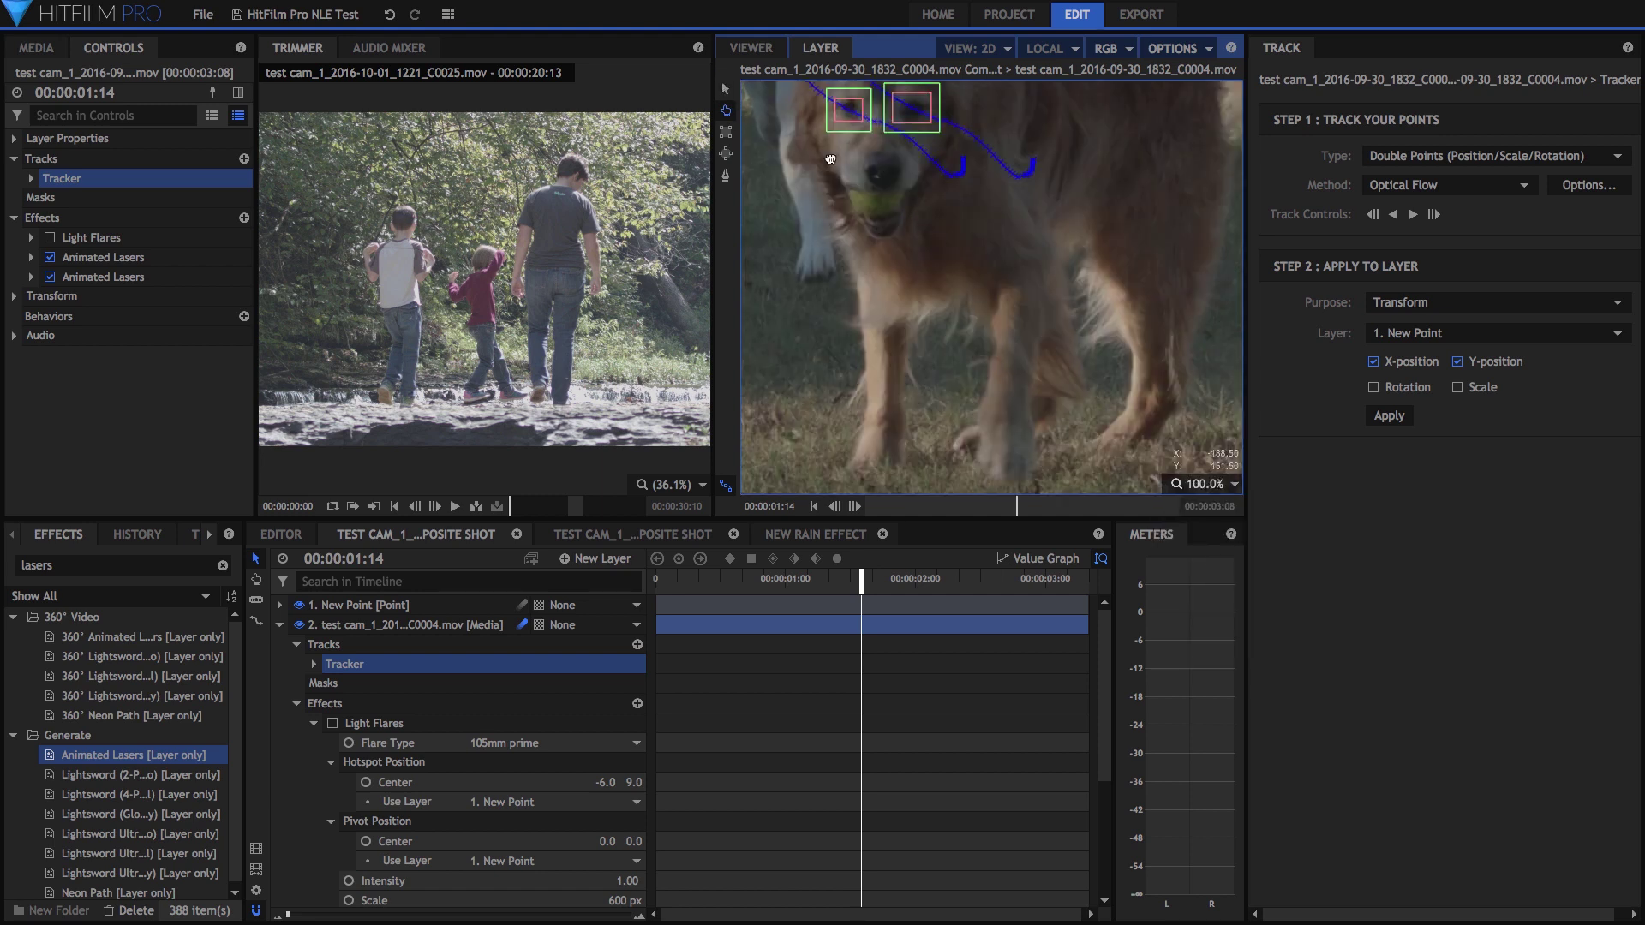
left_click_drag(830, 157, 917, 353)
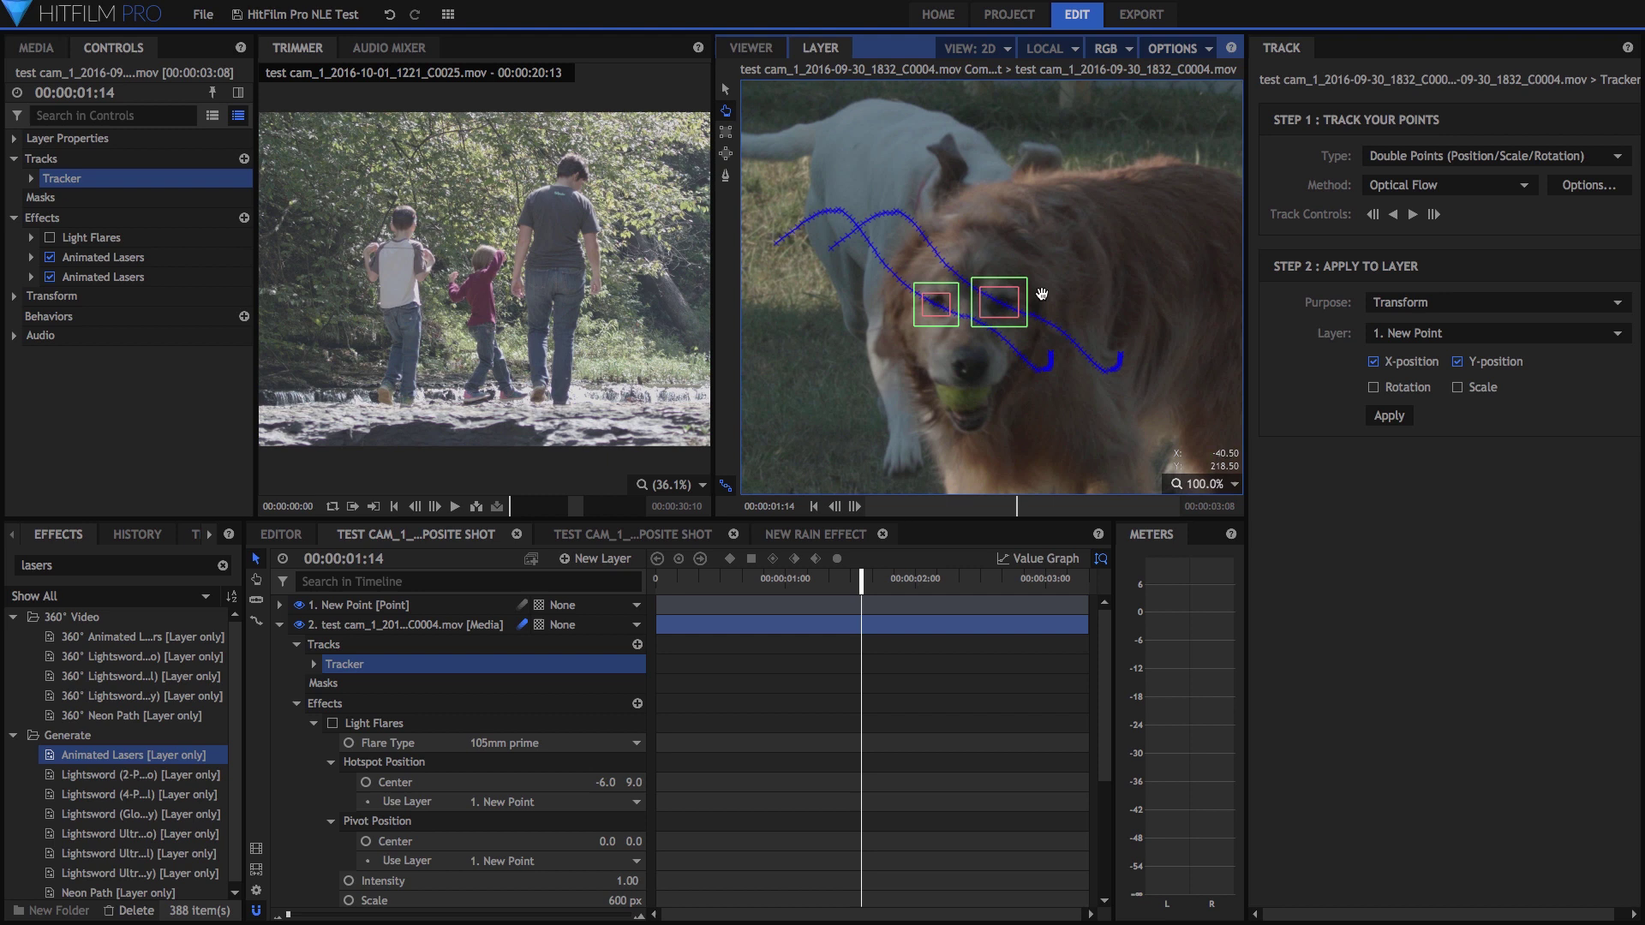
left_click(1467, 187)
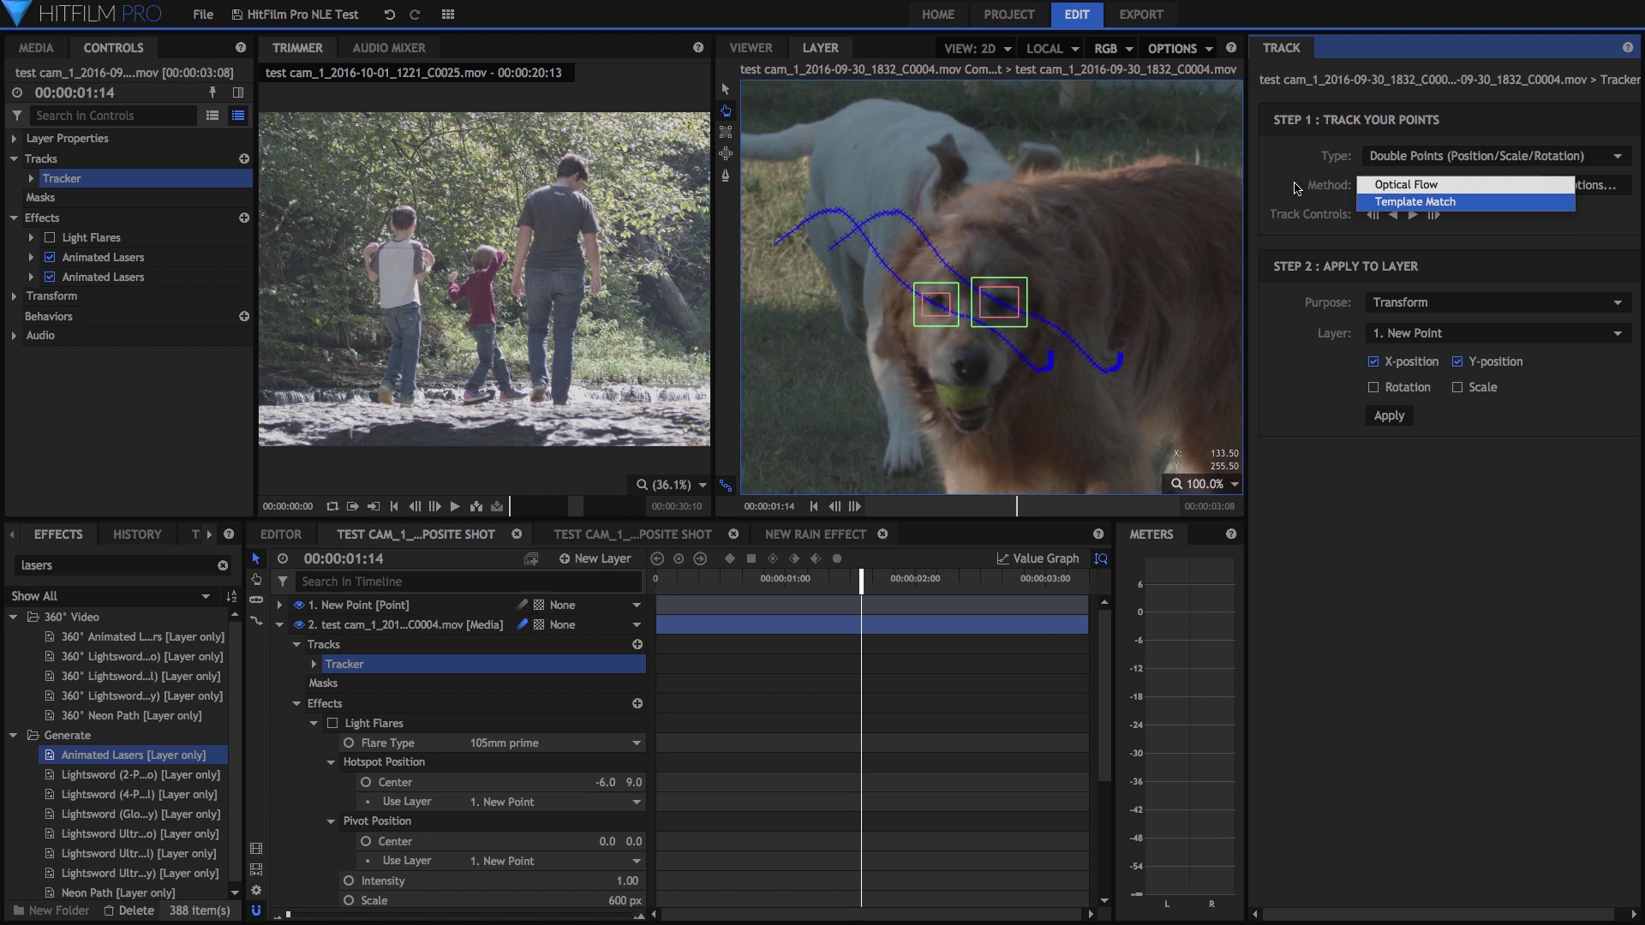
left_click(1297, 188)
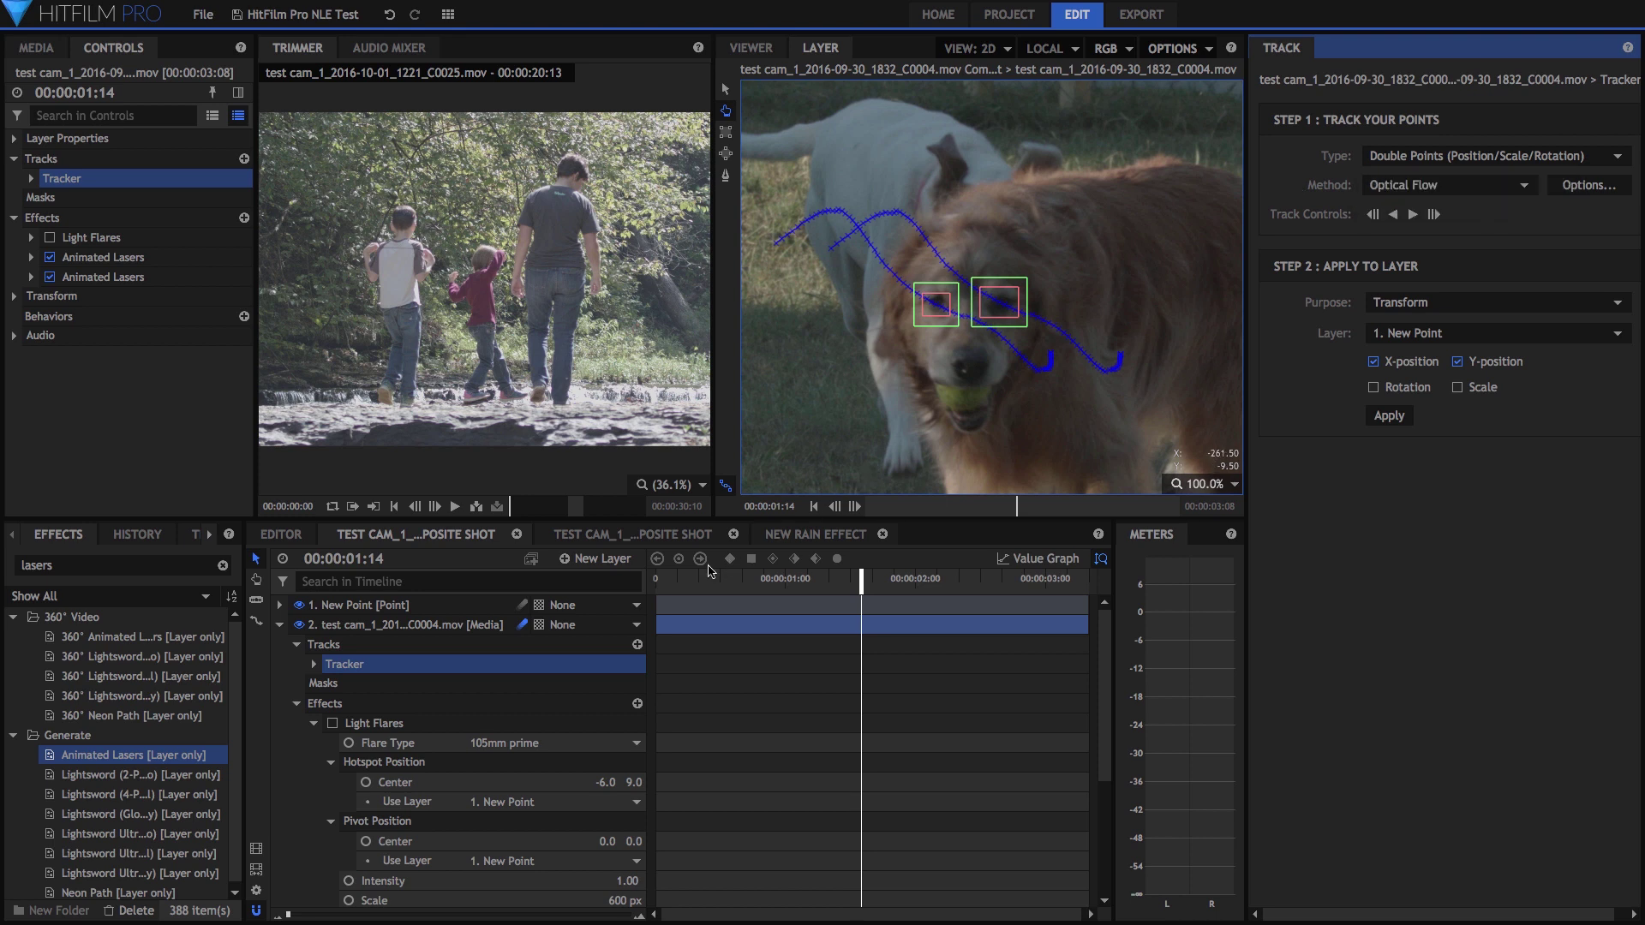
left_click(679, 579)
left_click_drag(679, 578, 1083, 590)
left_click_drag(865, 603, 987, 607)
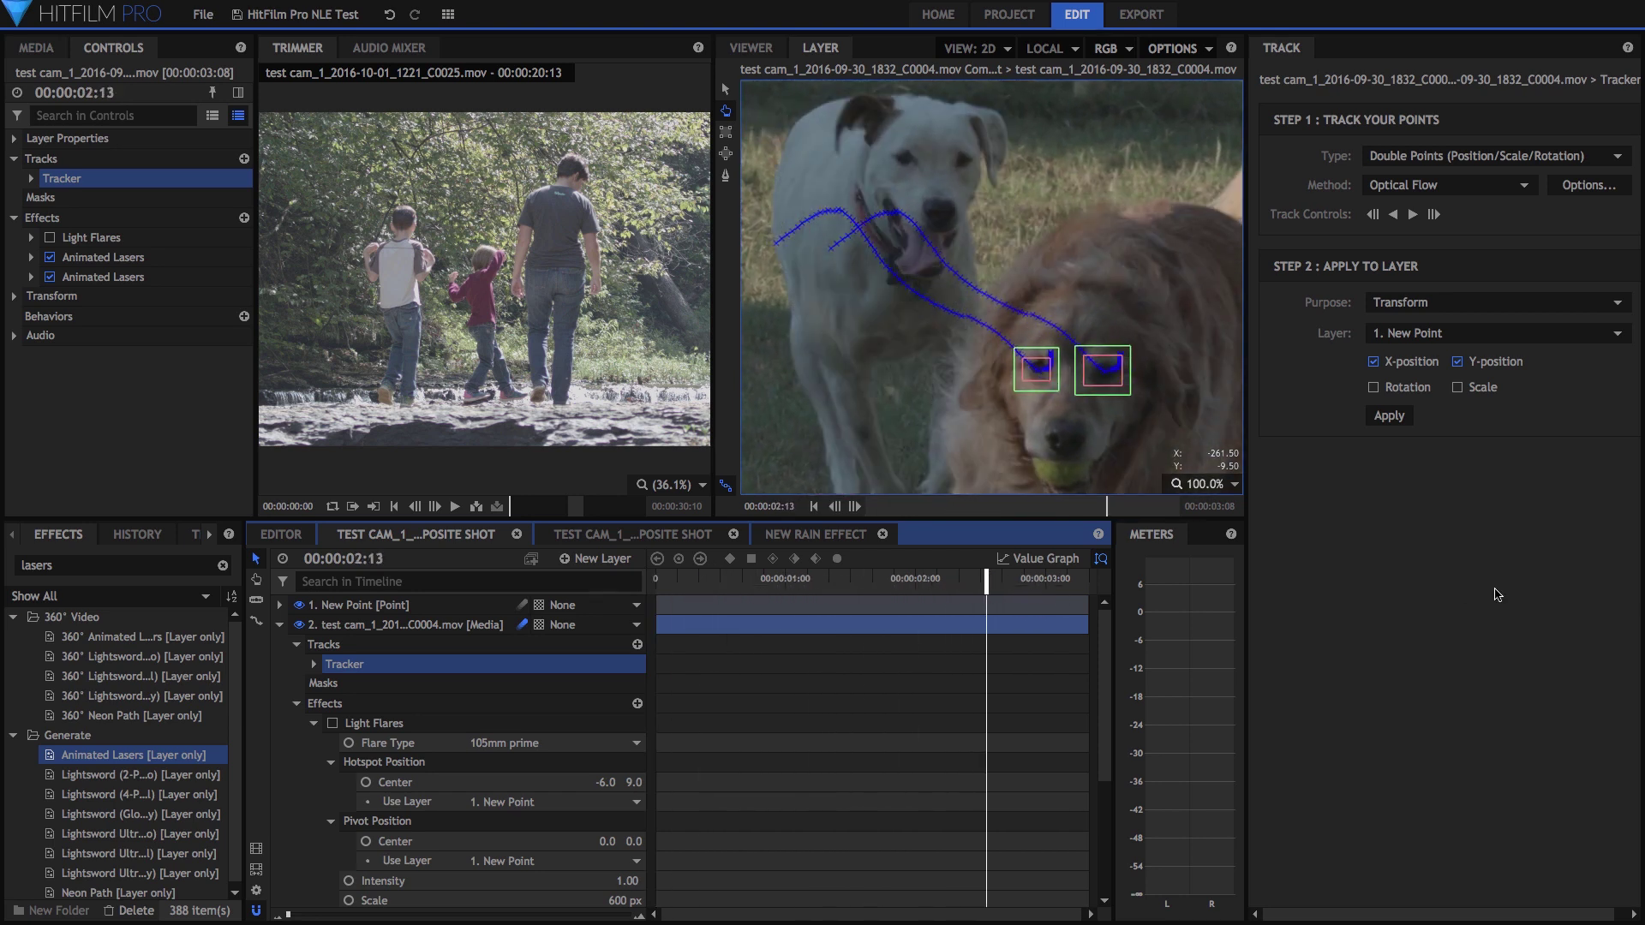
left_click(1396, 303)
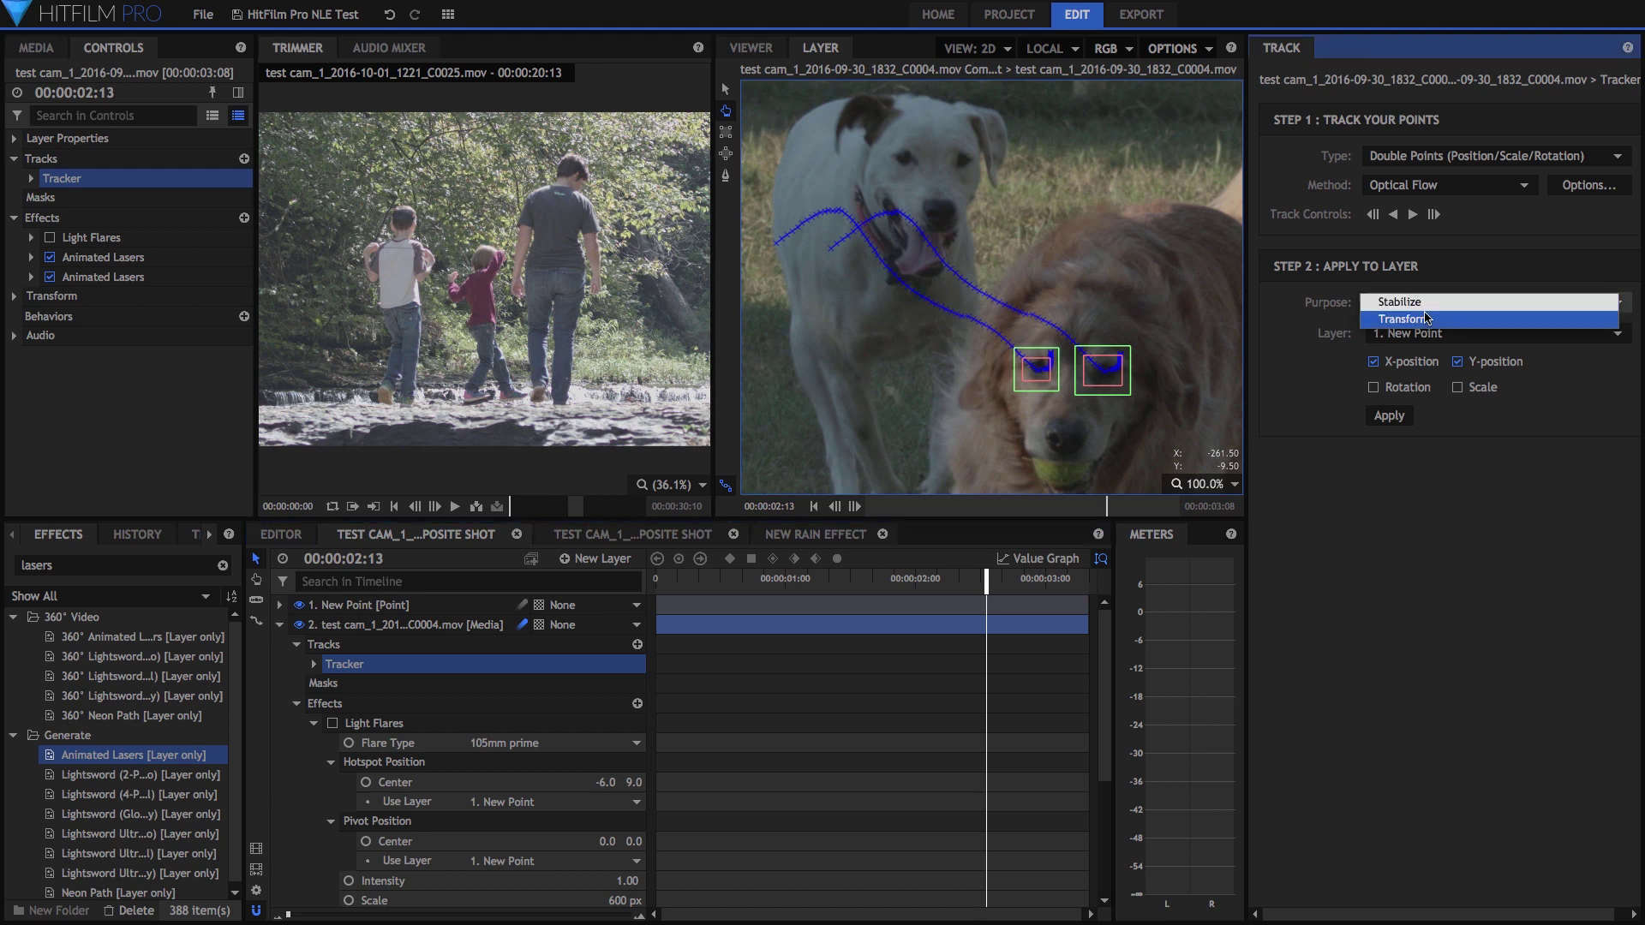
left_click(1427, 320)
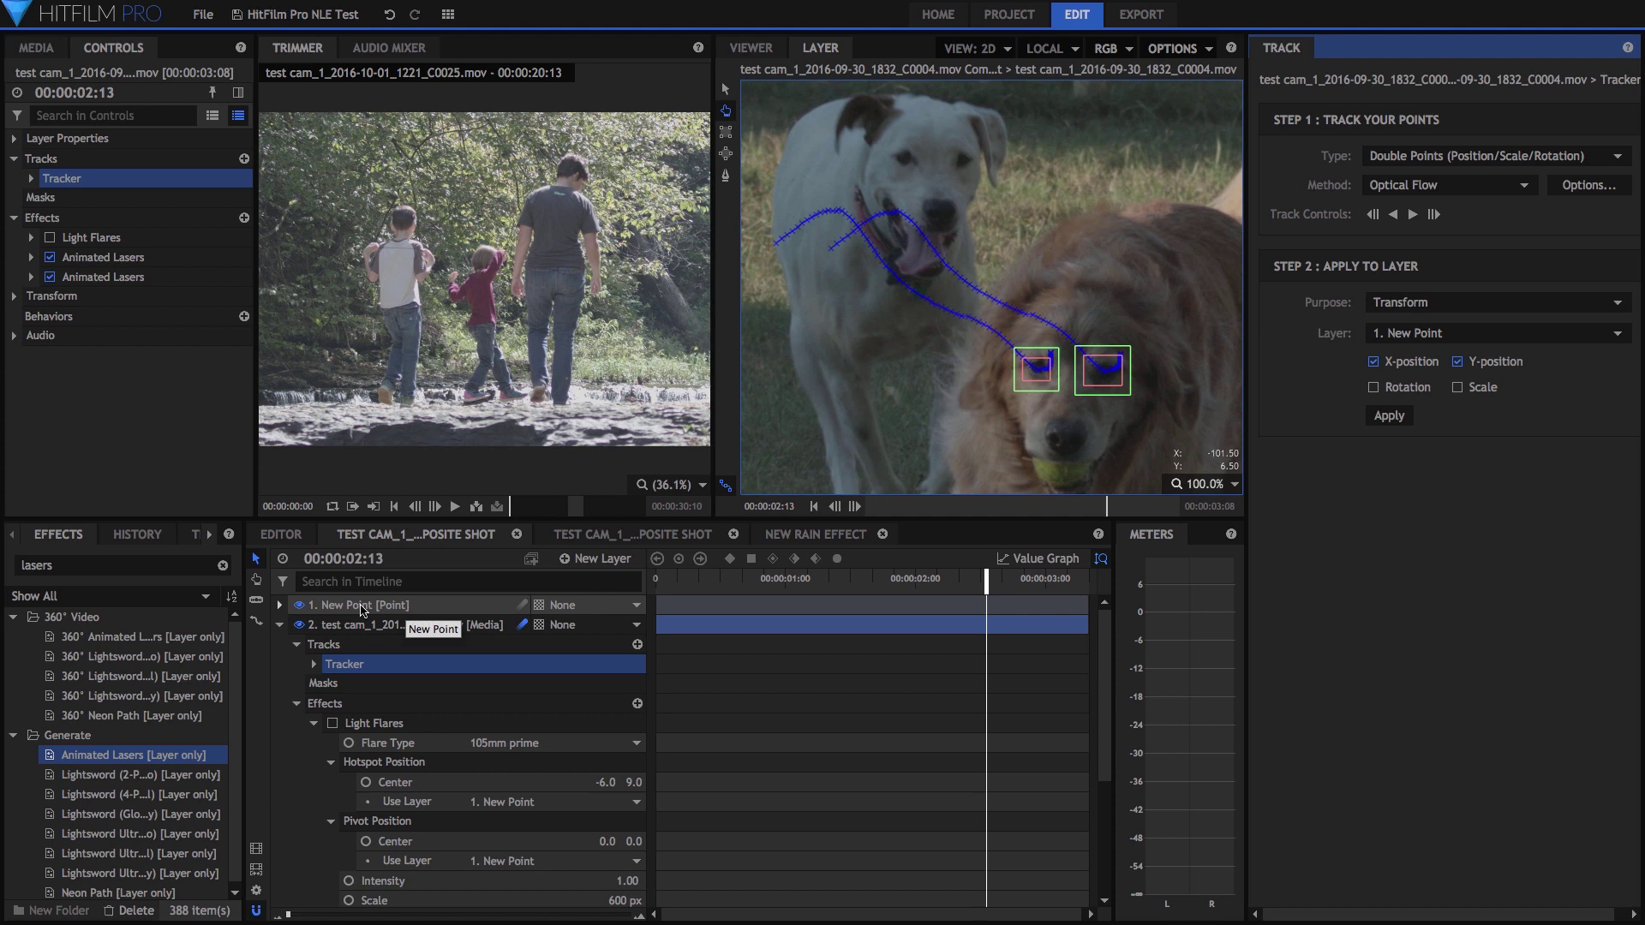
left_click(1428, 333)
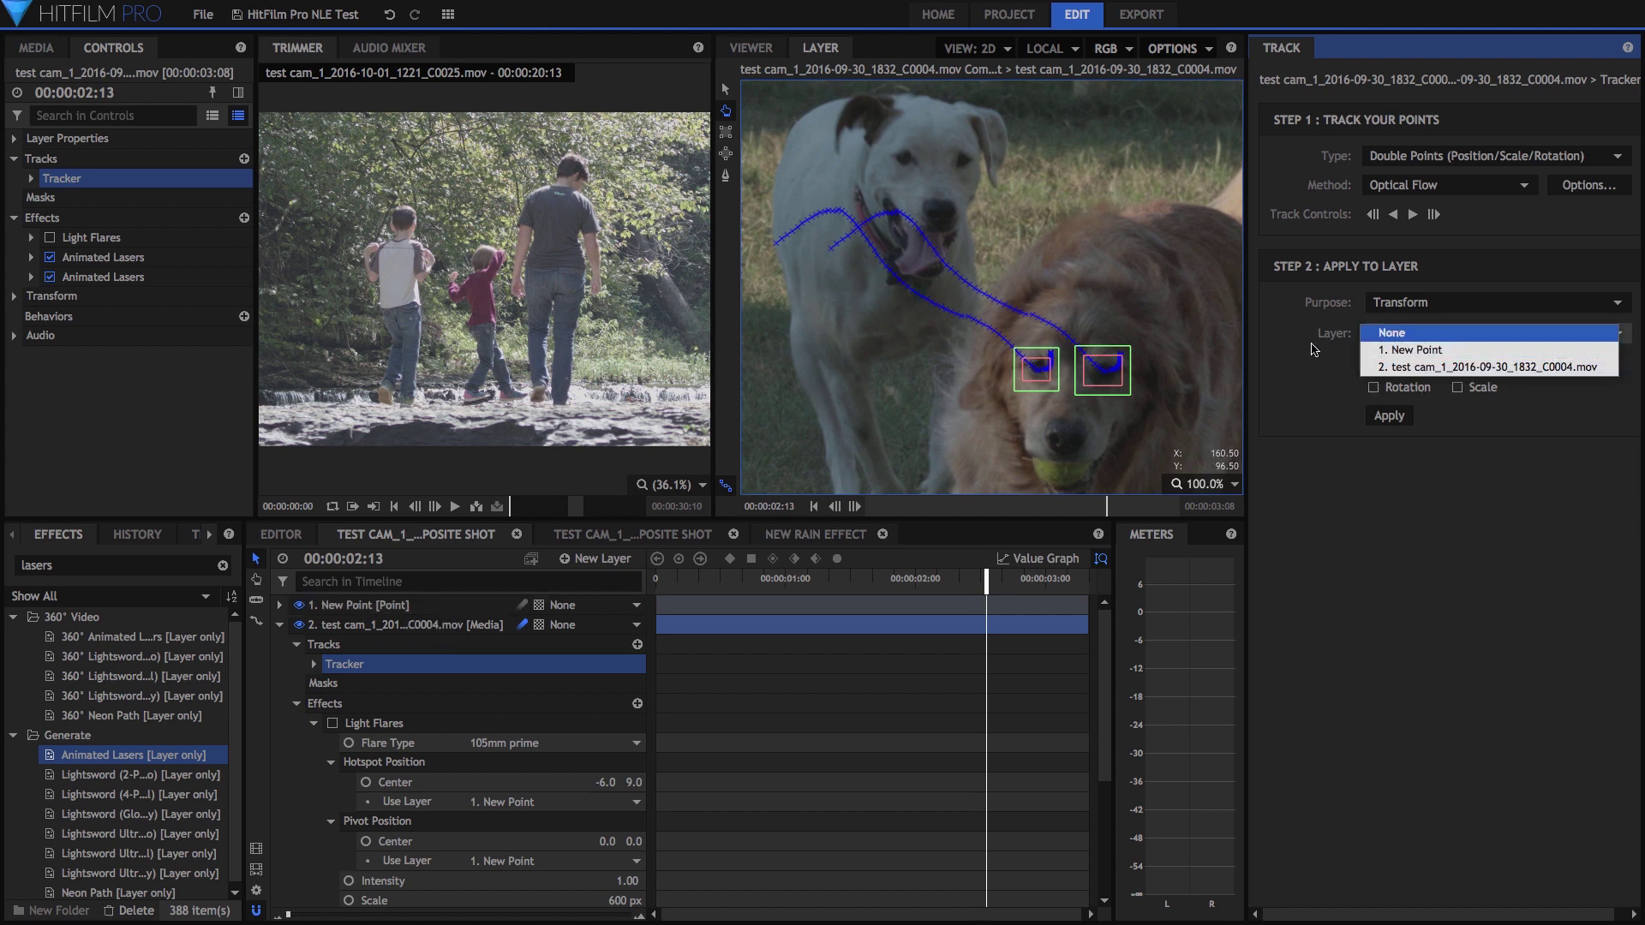
key("Return")
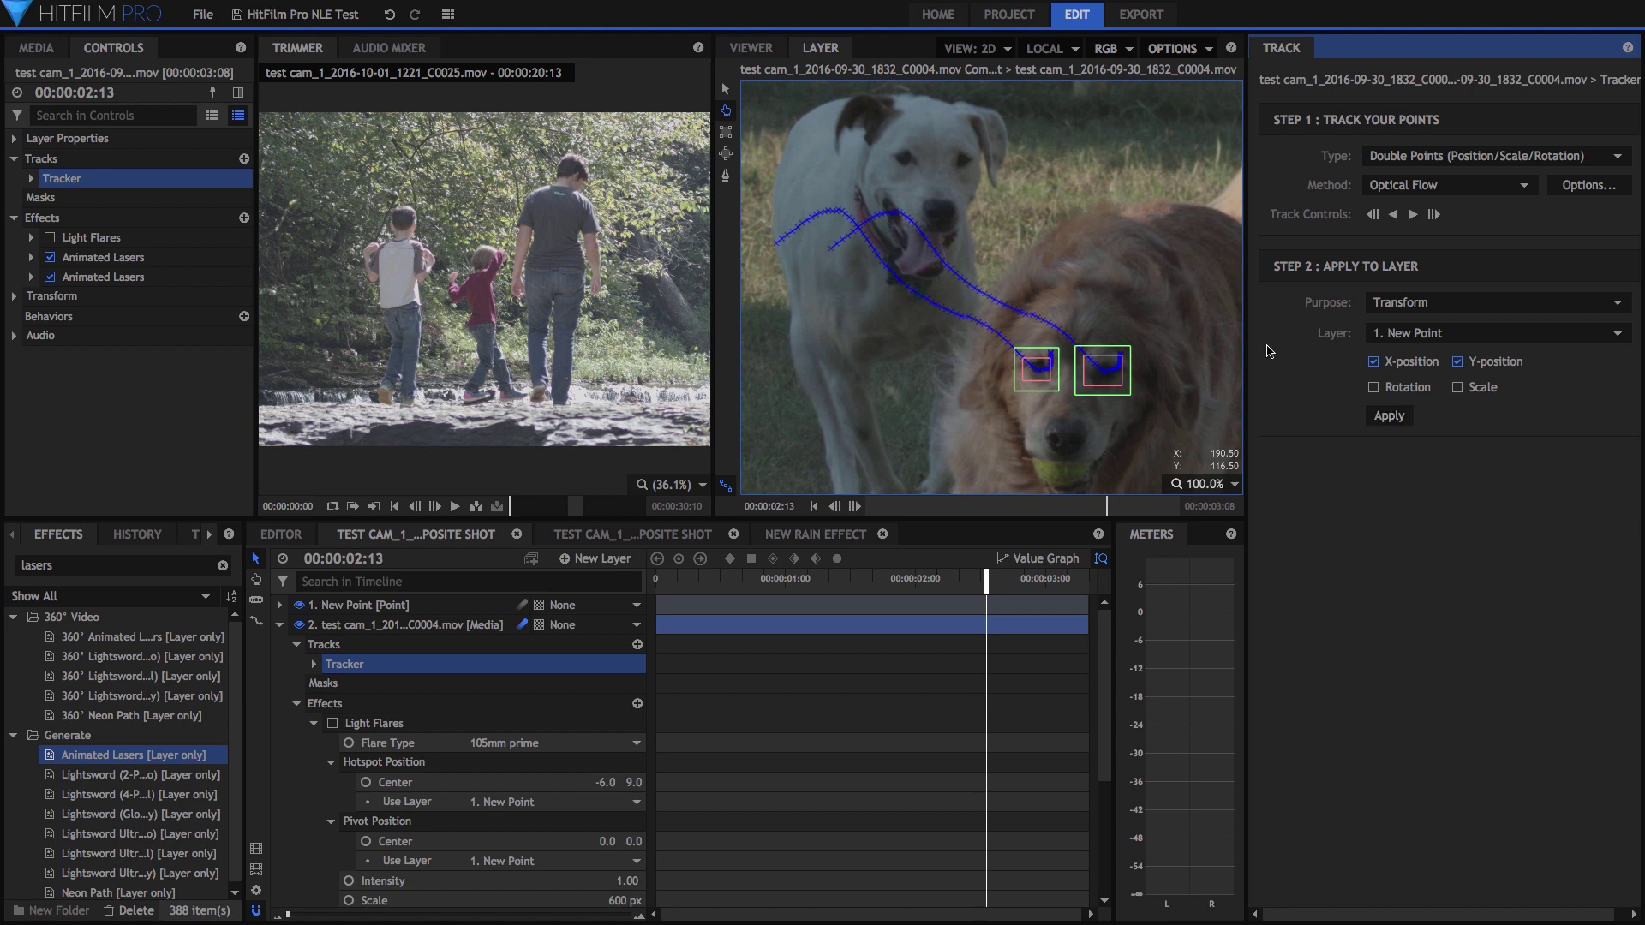
Inspect the 1. New Point layer's tracked Position values while scrubbing back.
left_click(279, 604)
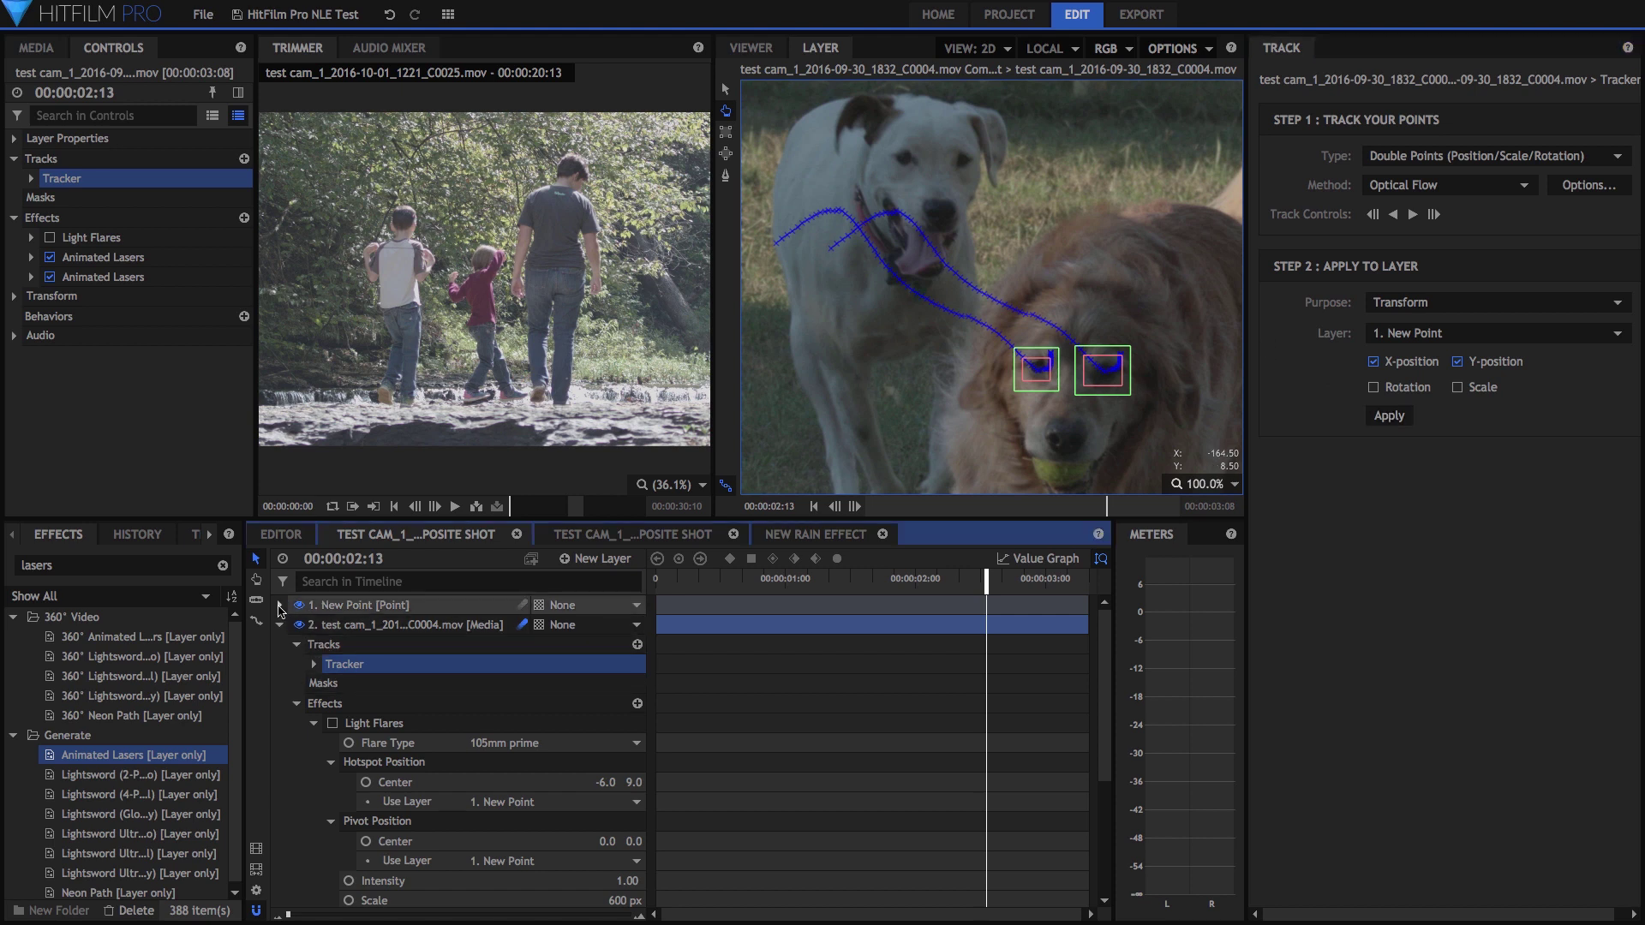
left_click(297, 623)
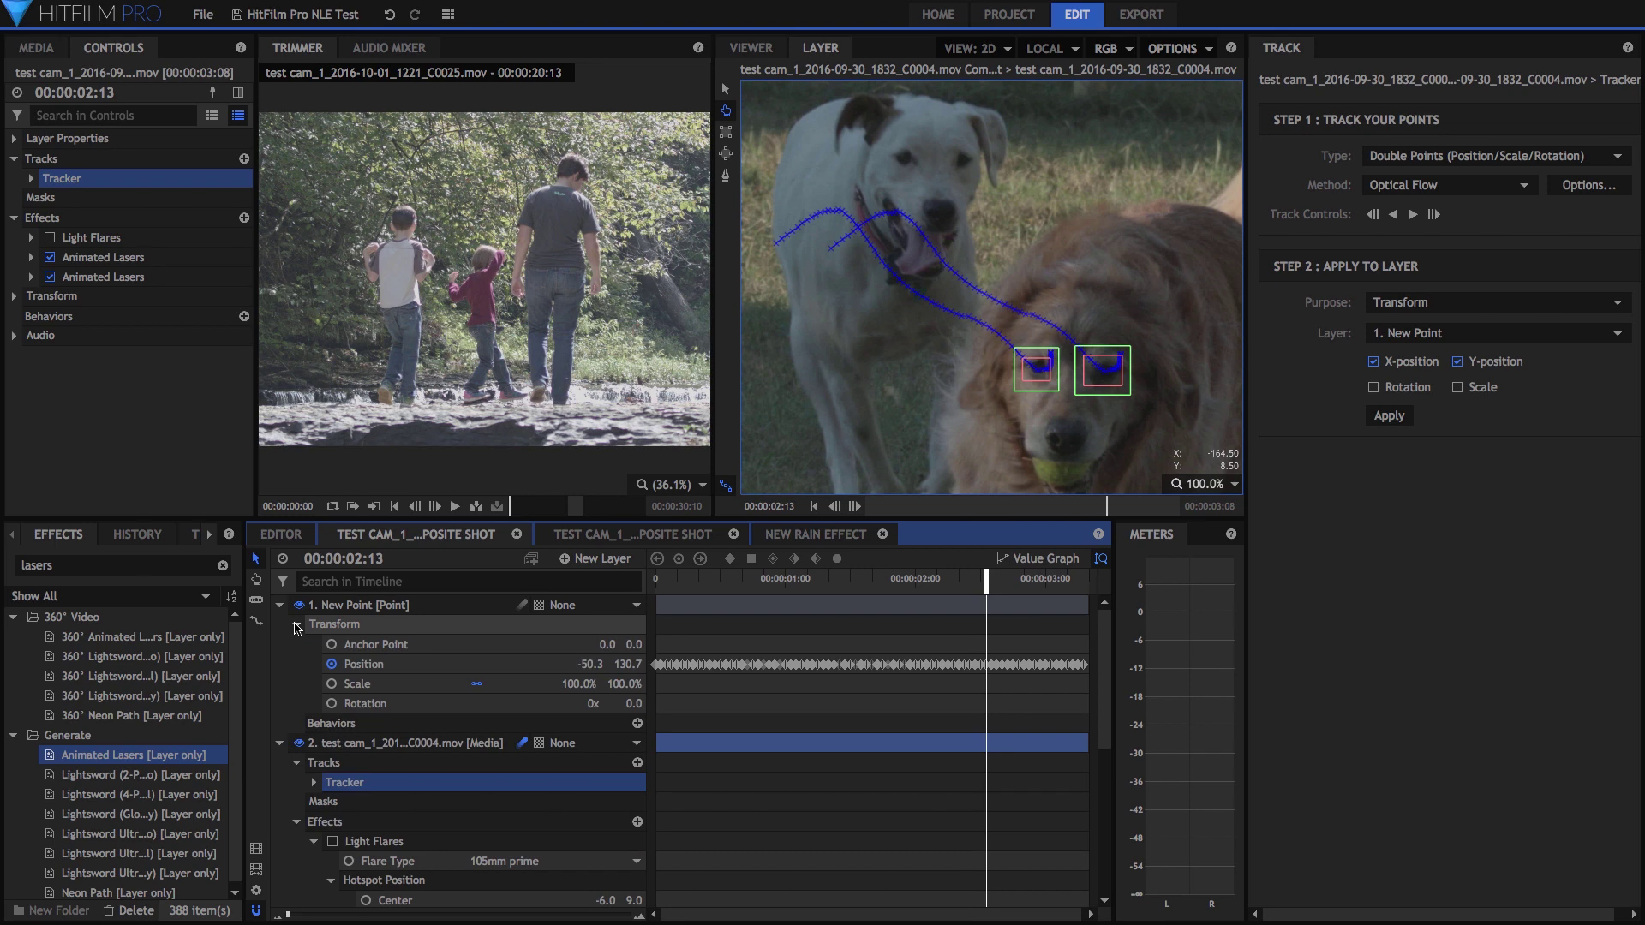
left_click_drag(699, 579, 655, 587)
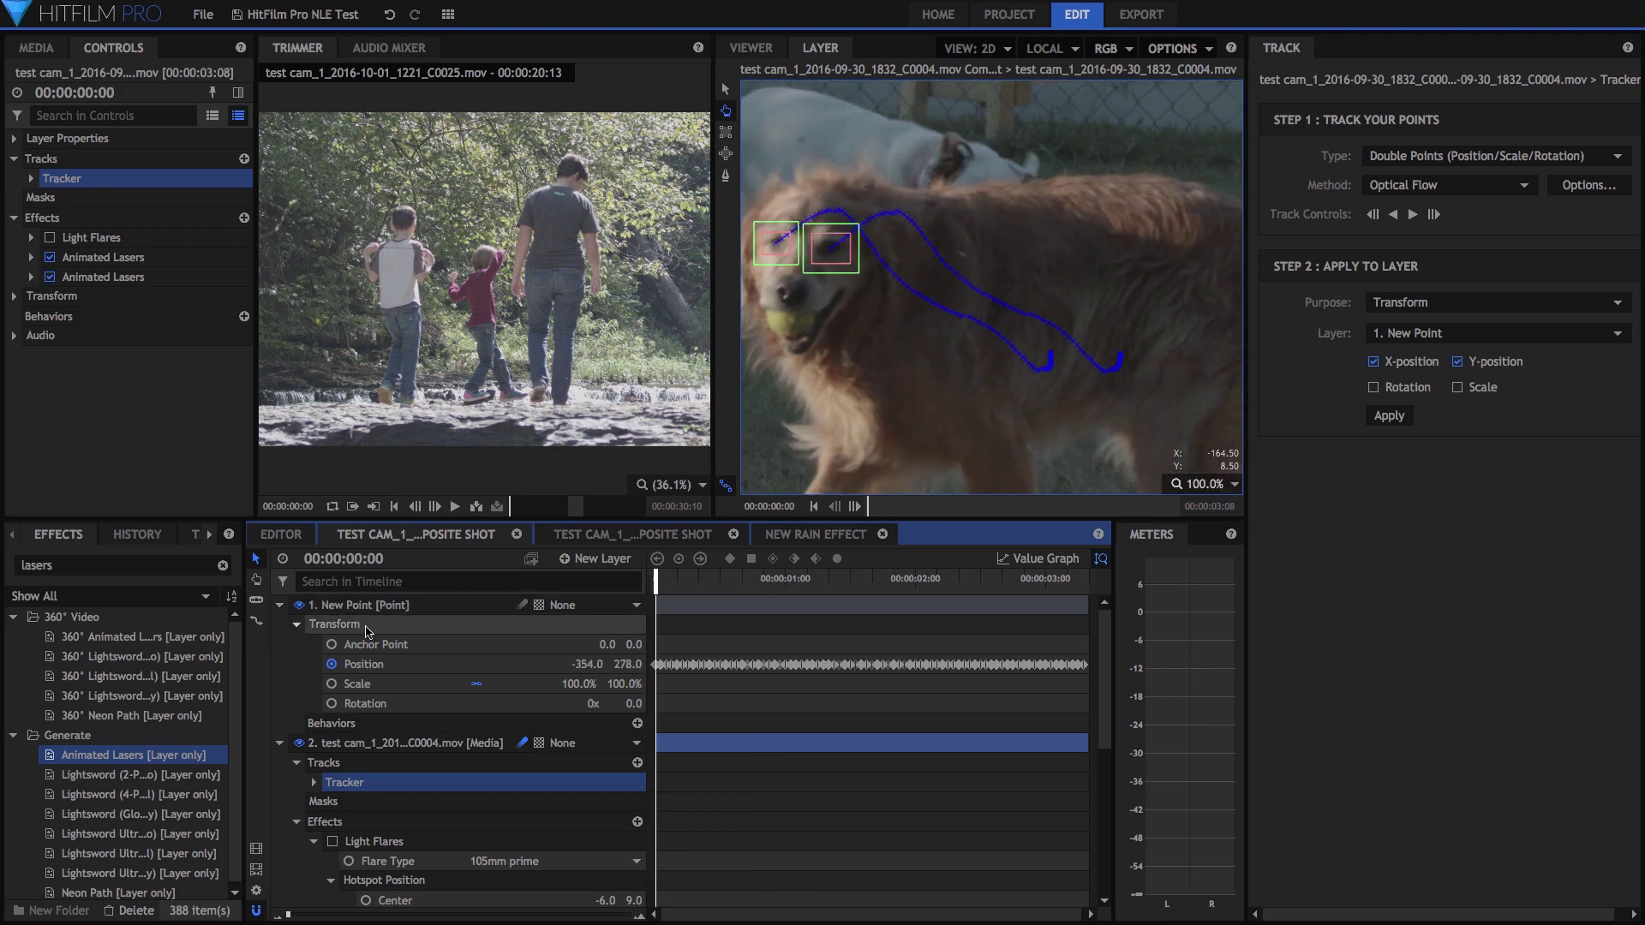
left_click(297, 626)
left_click(281, 606)
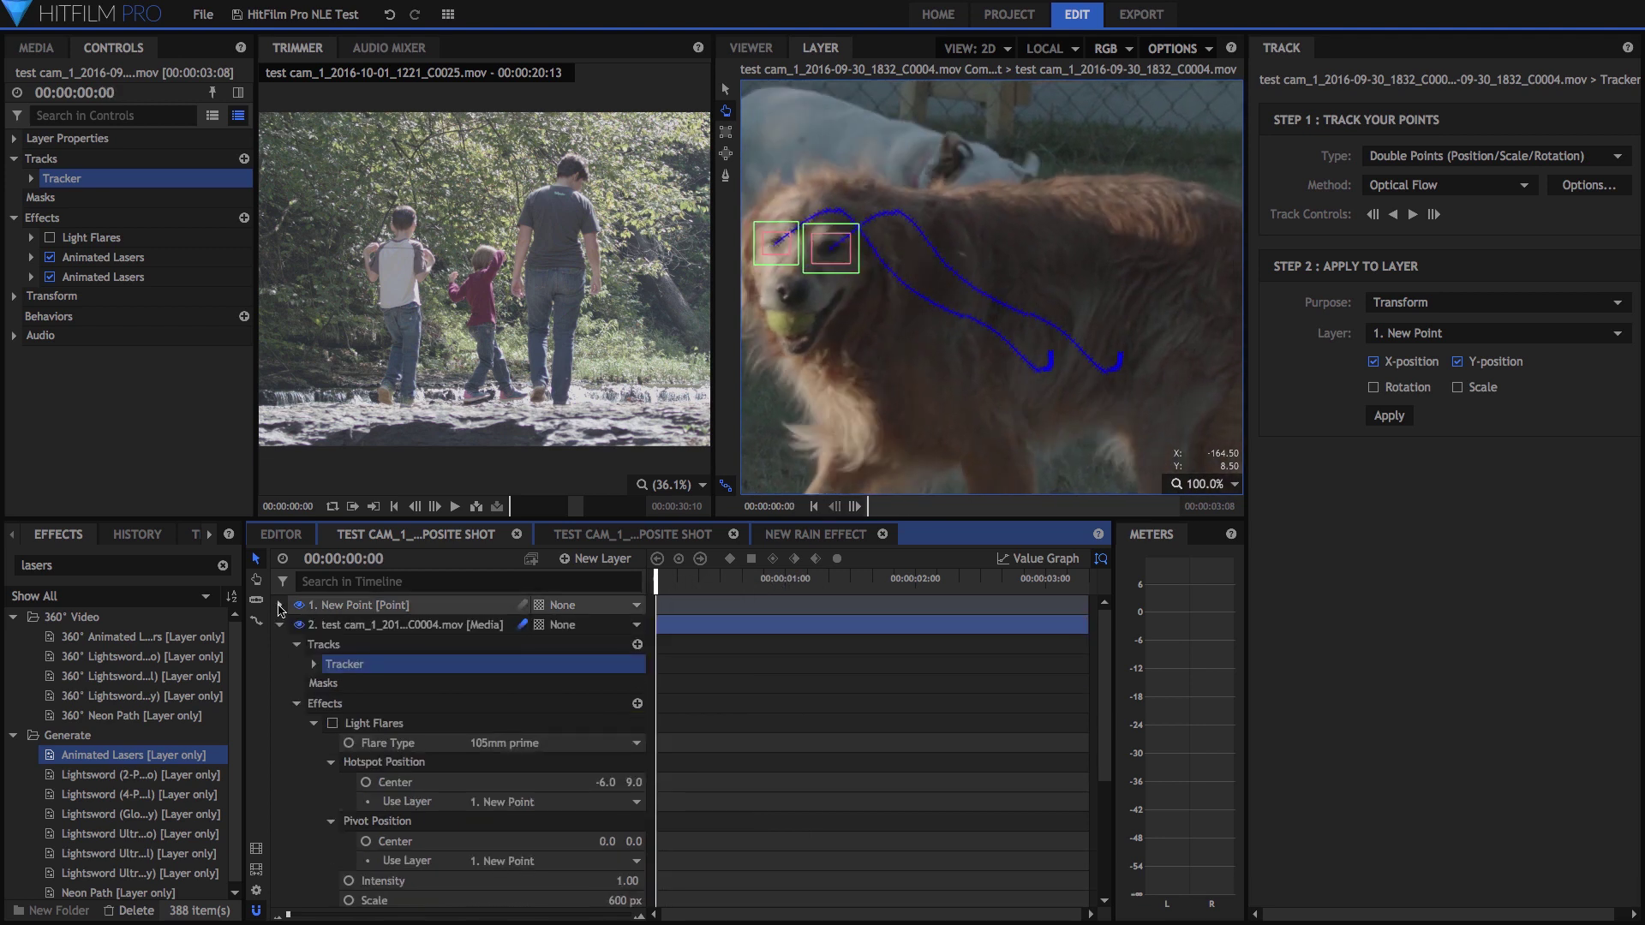
Re-enable Light Flares, link its hotspot to 1. New Point, and play the composite.
left_click(333, 724)
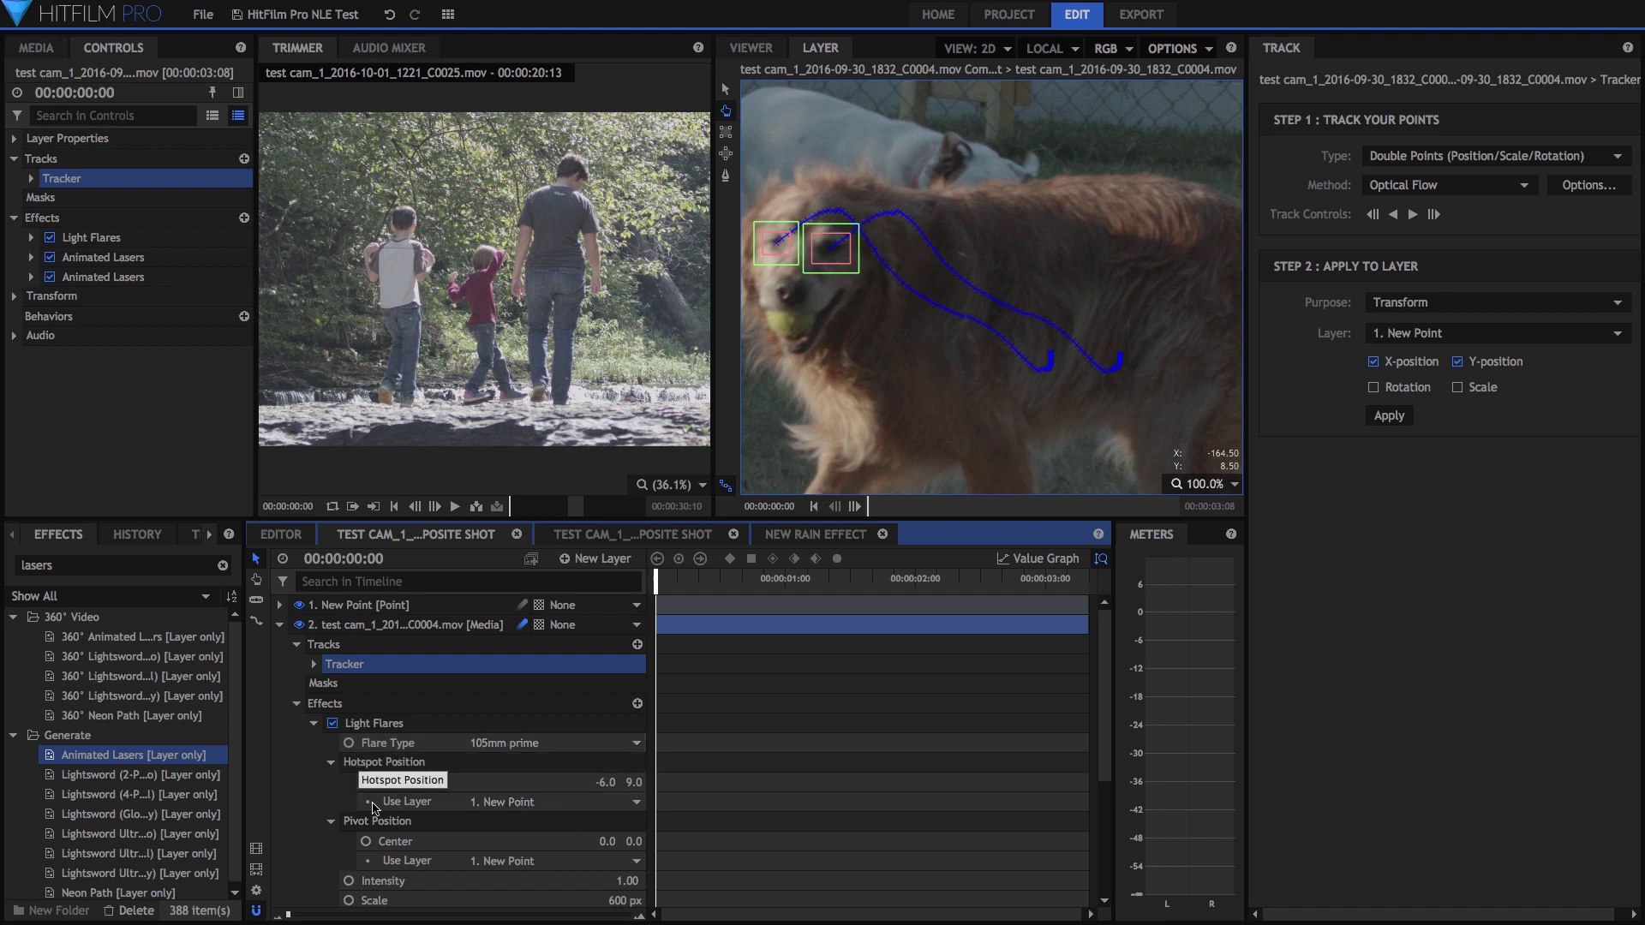
left_click(484, 802)
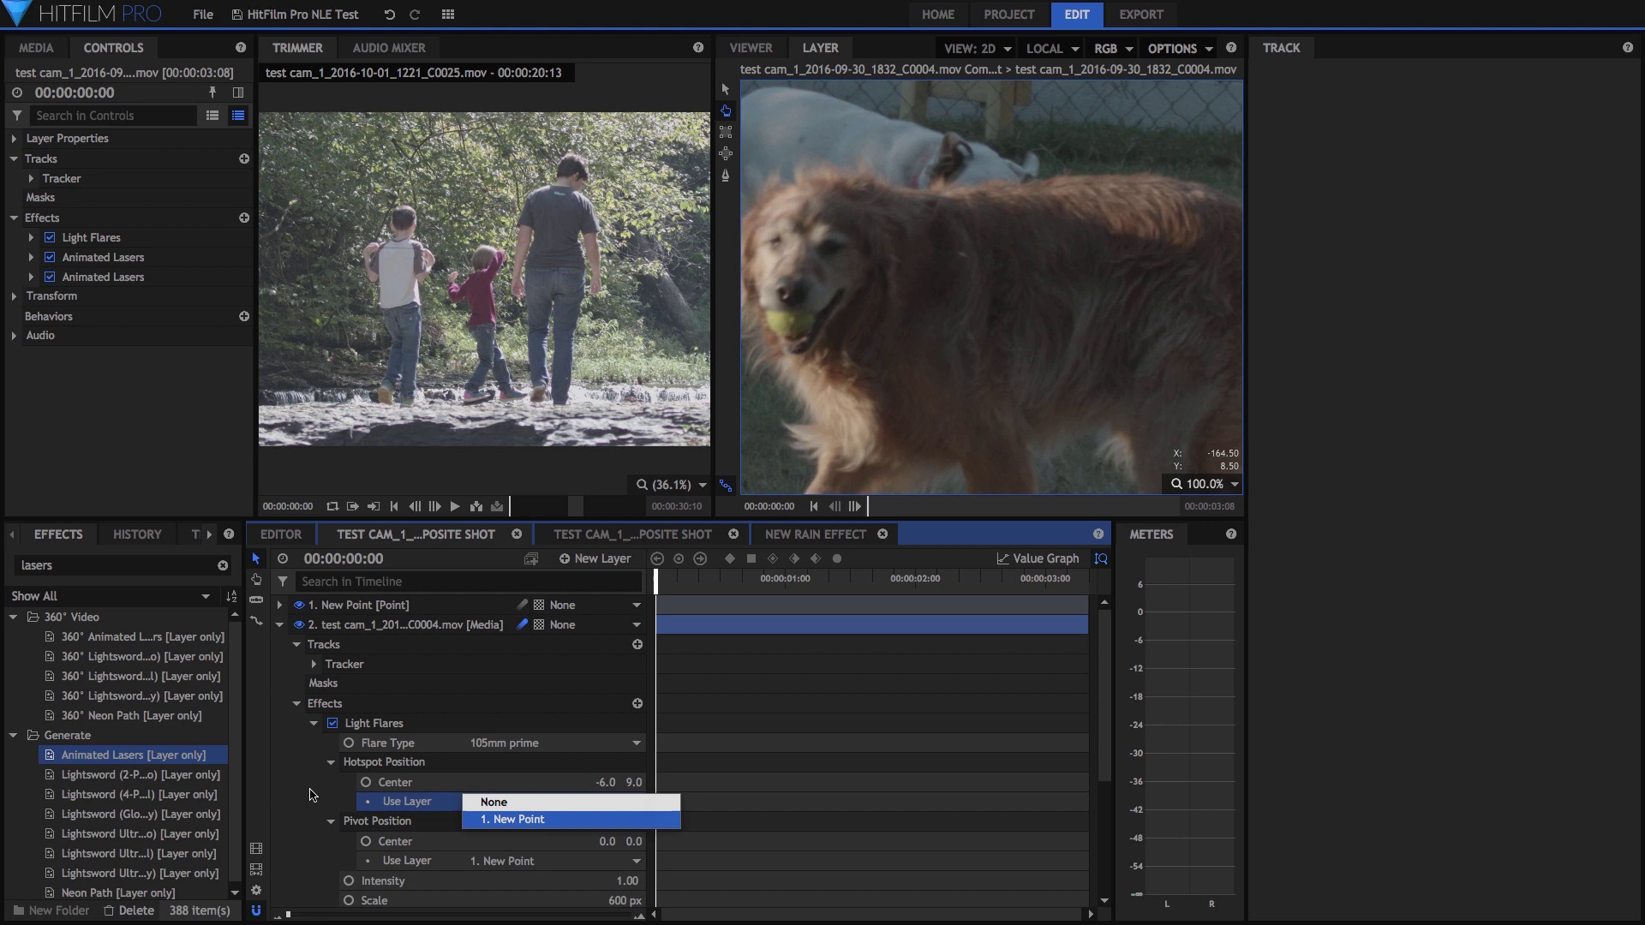
key("Return")
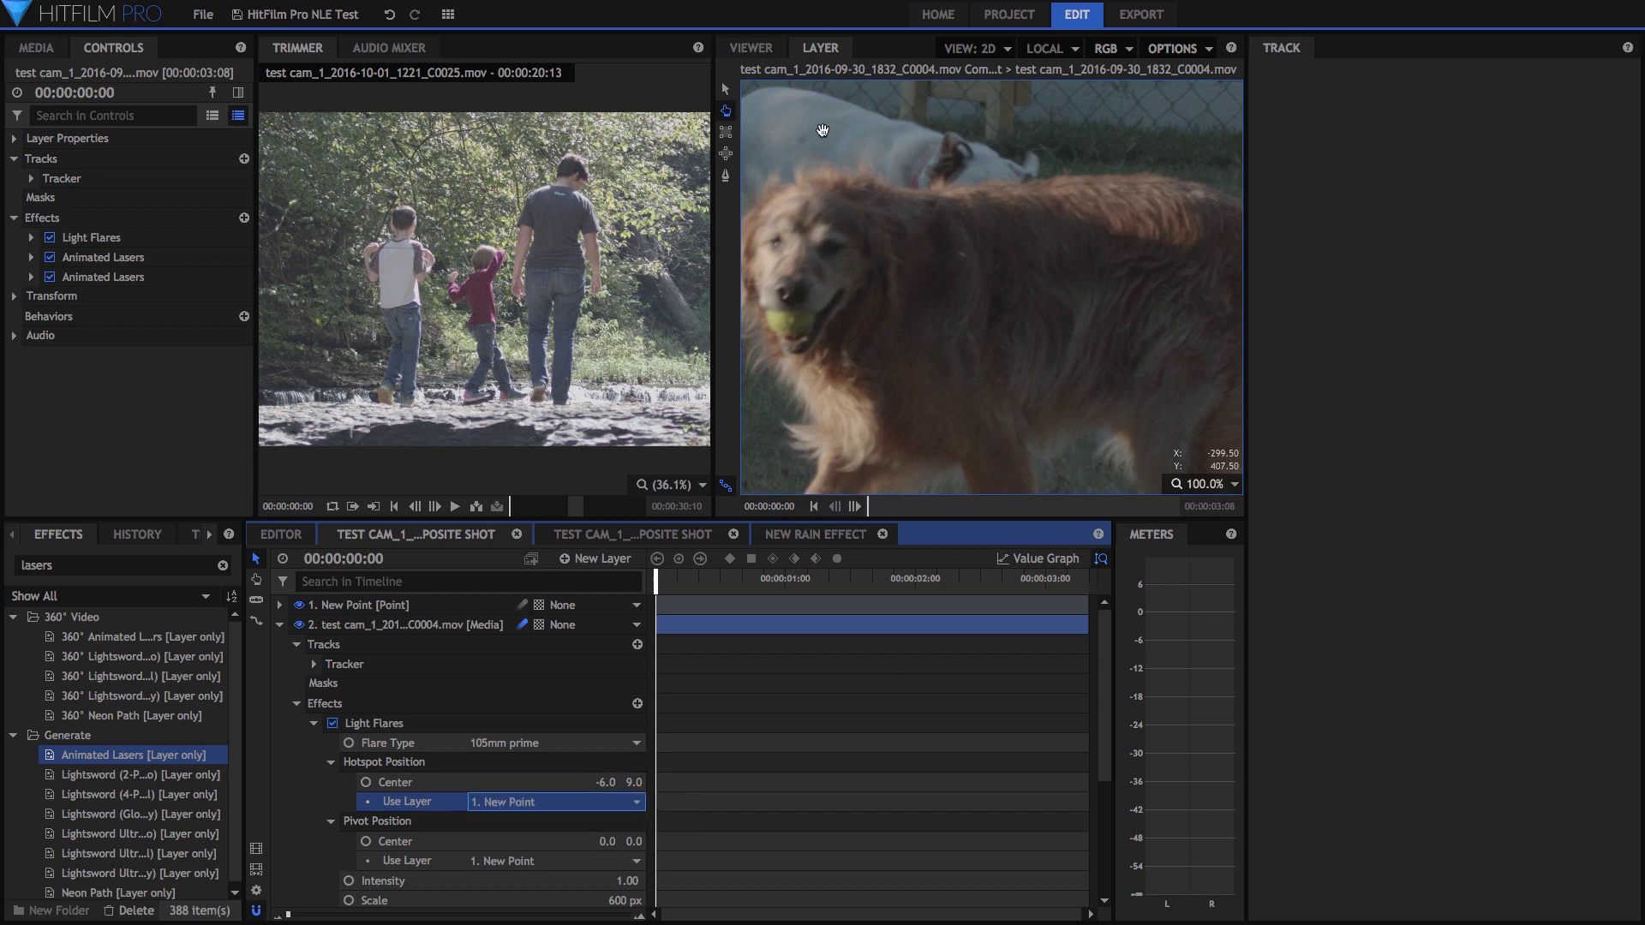
left_click(758, 47)
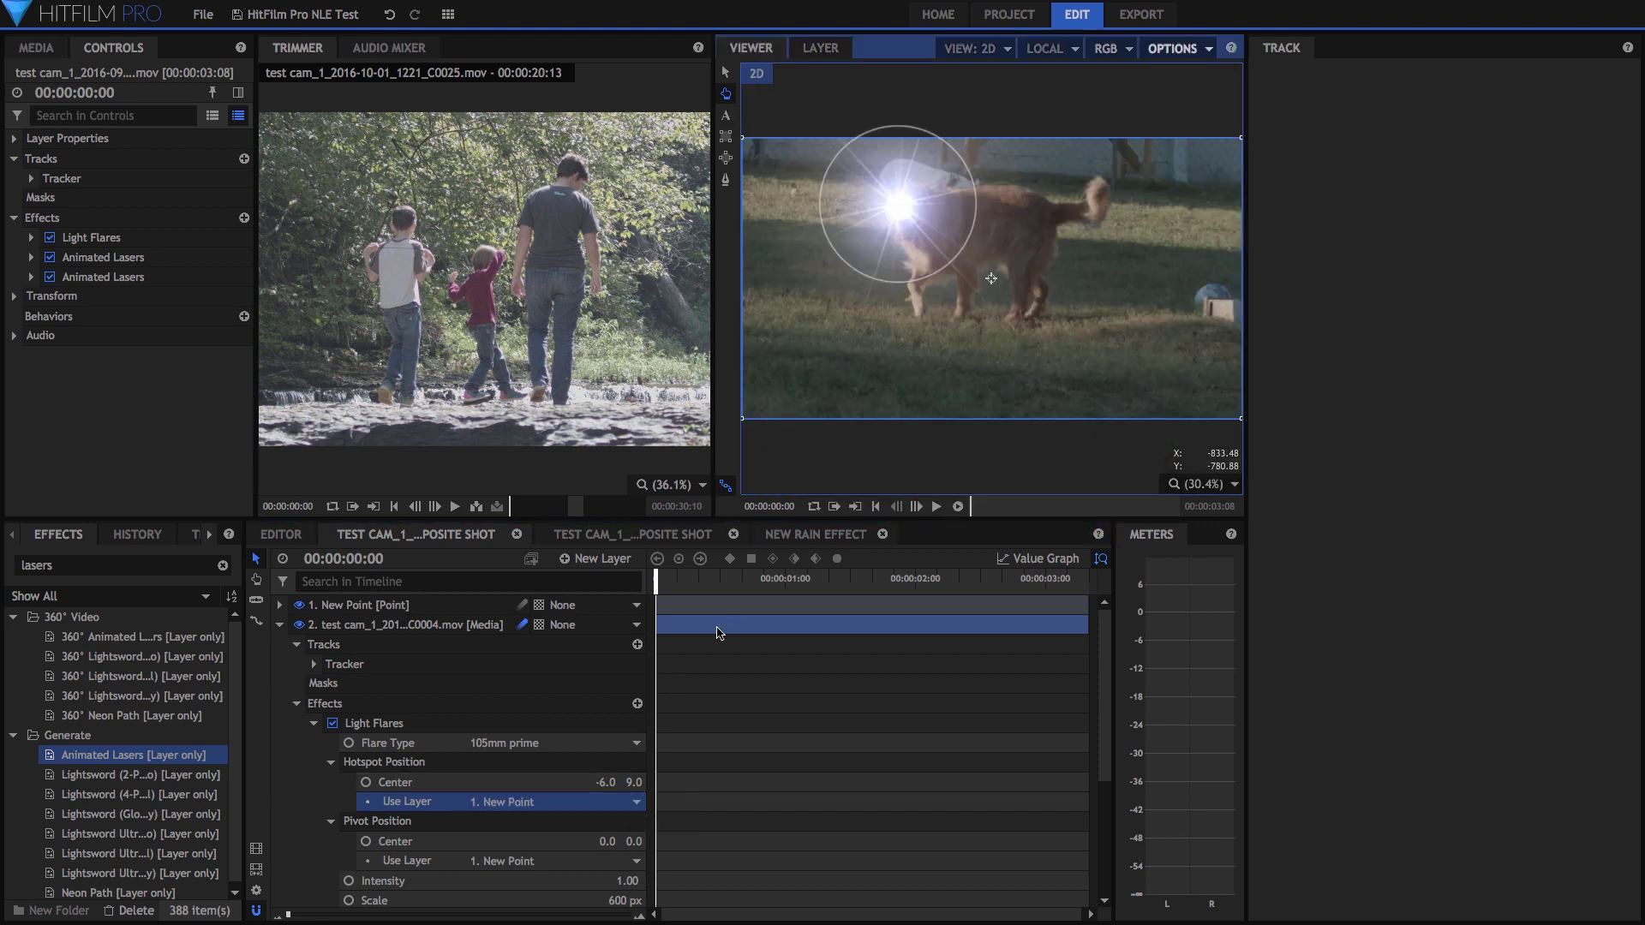
left_click(672, 677)
key("space")
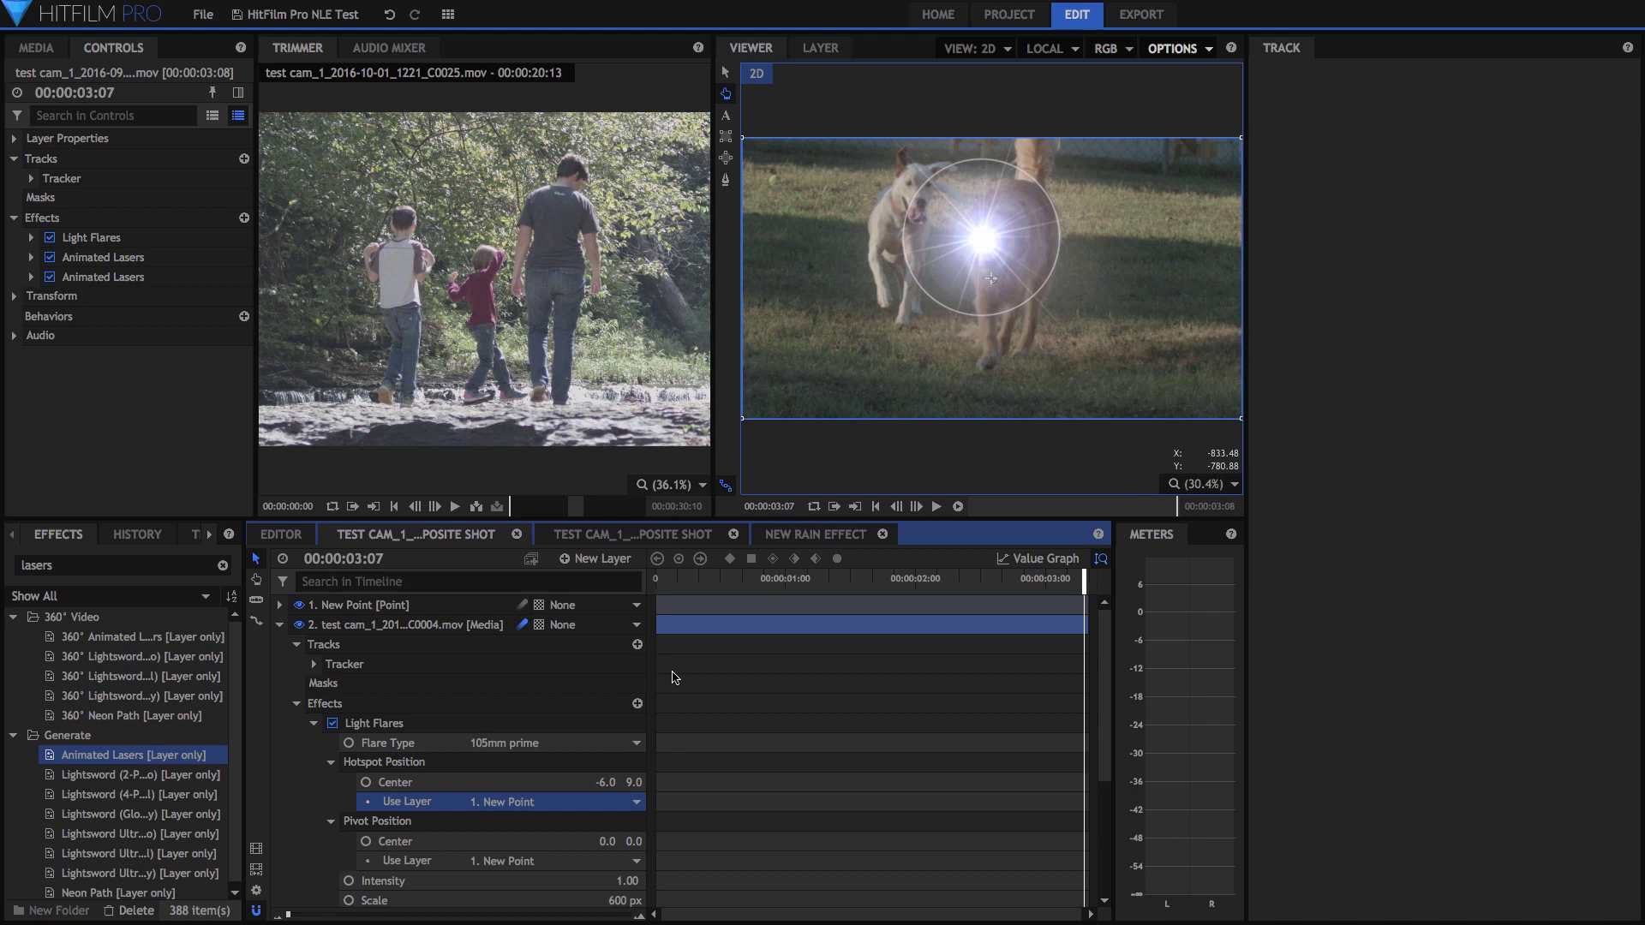
left_click(281, 534)
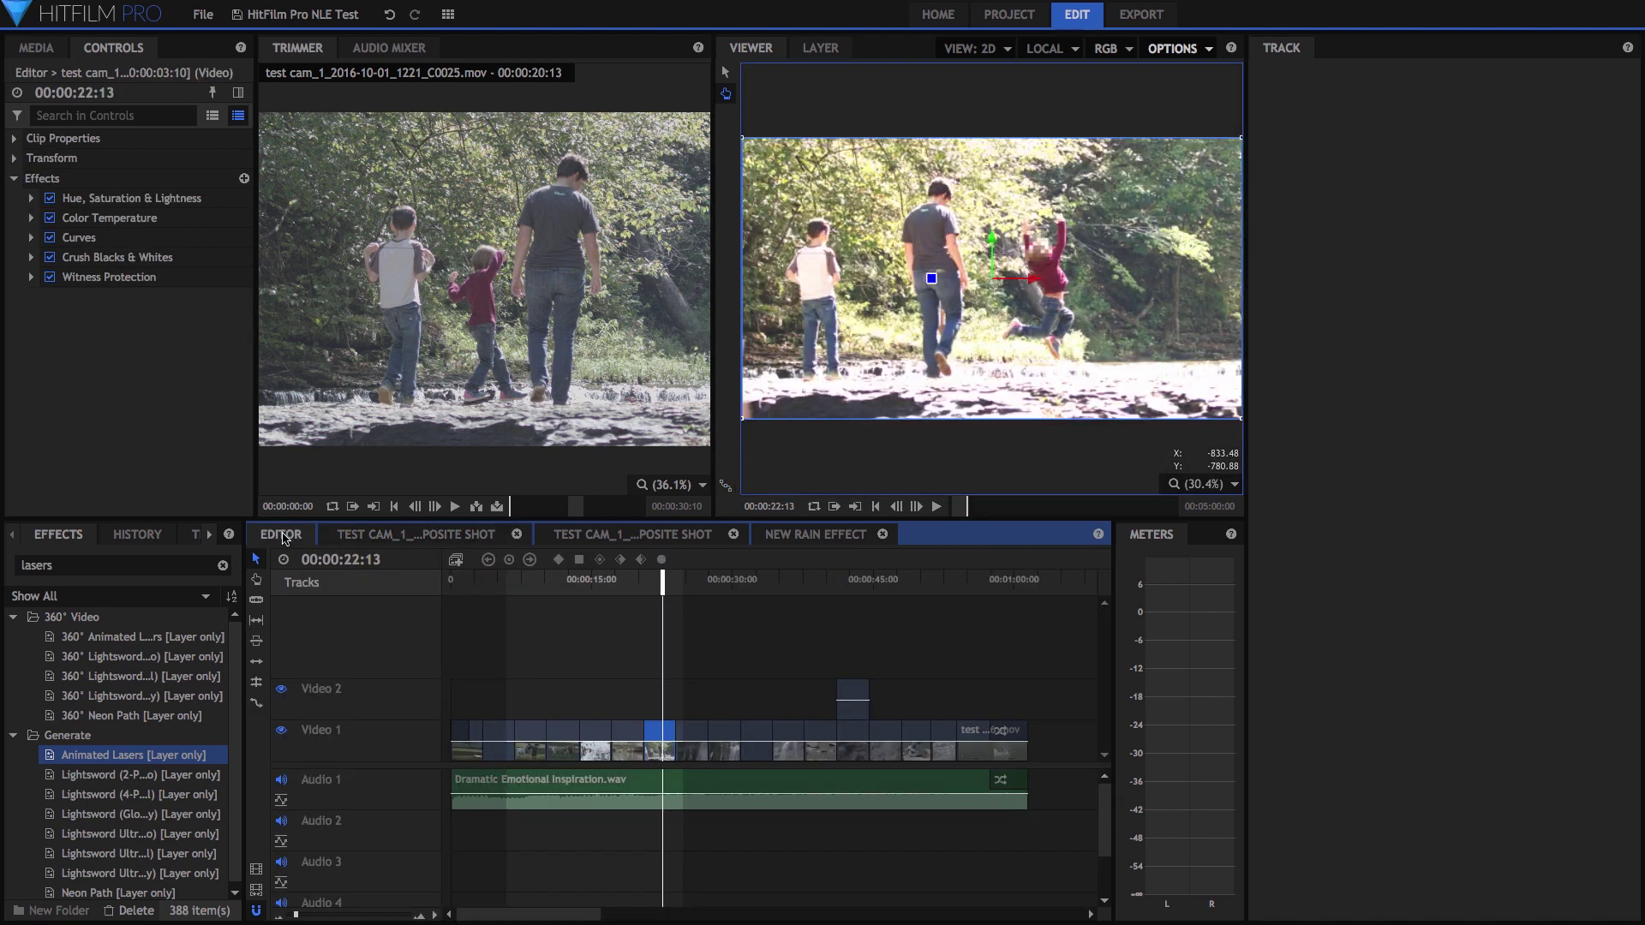
left_click(498, 583)
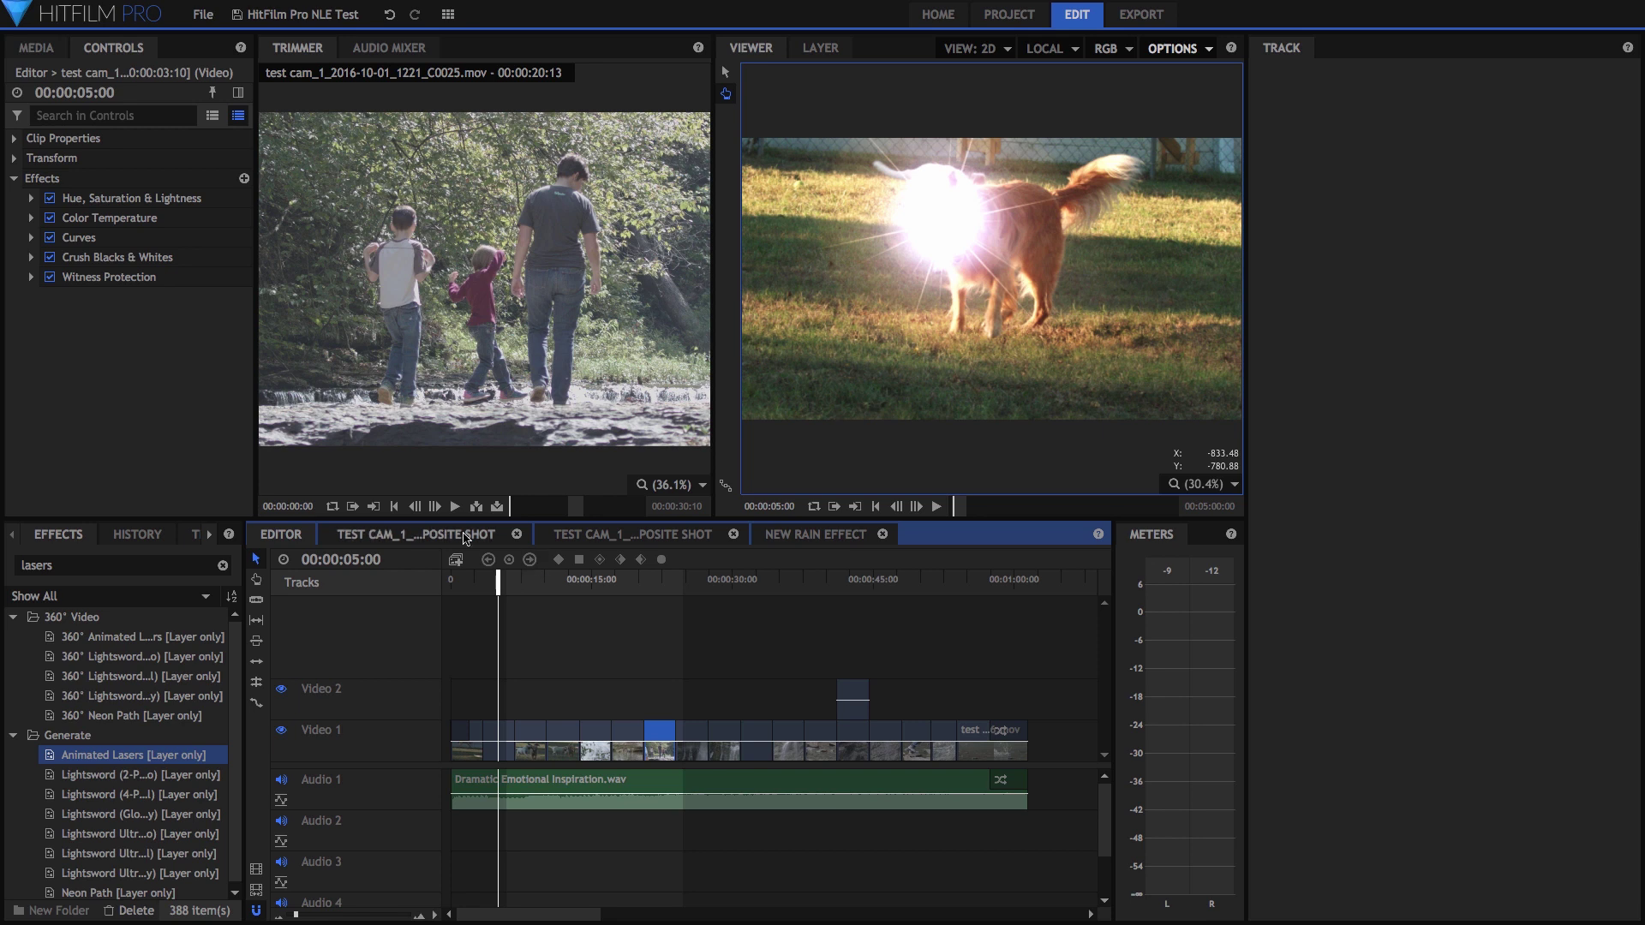
left_click(565, 533)
scroll(336, 725, "down", 5)
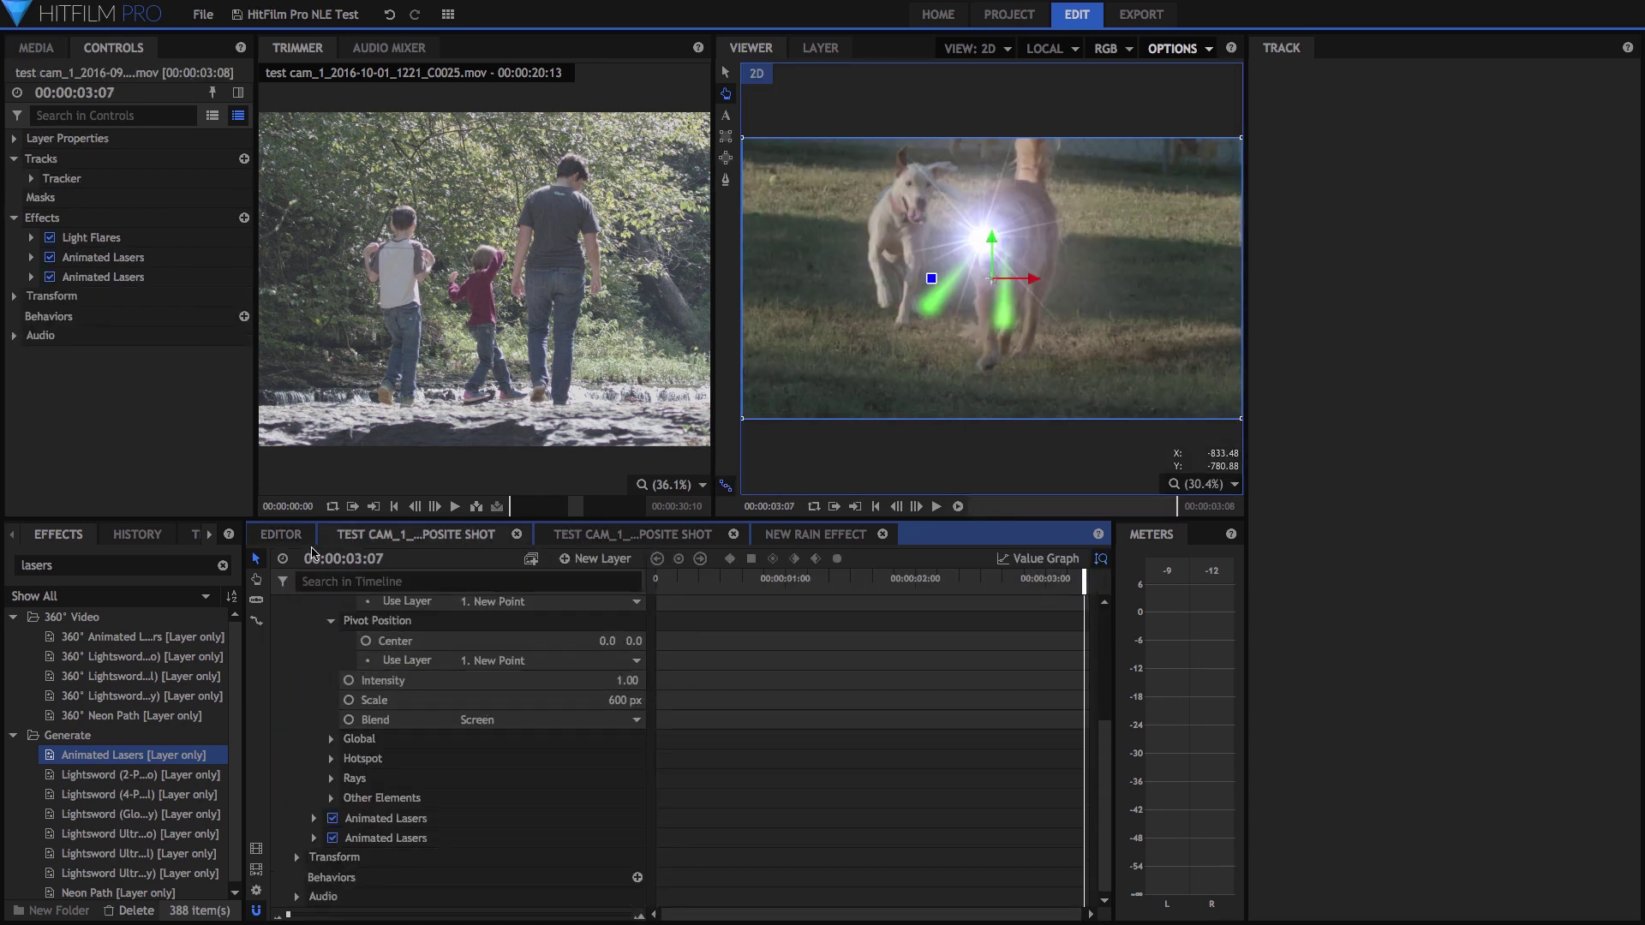
left_click(297, 534)
left_click_drag(490, 580, 478, 580)
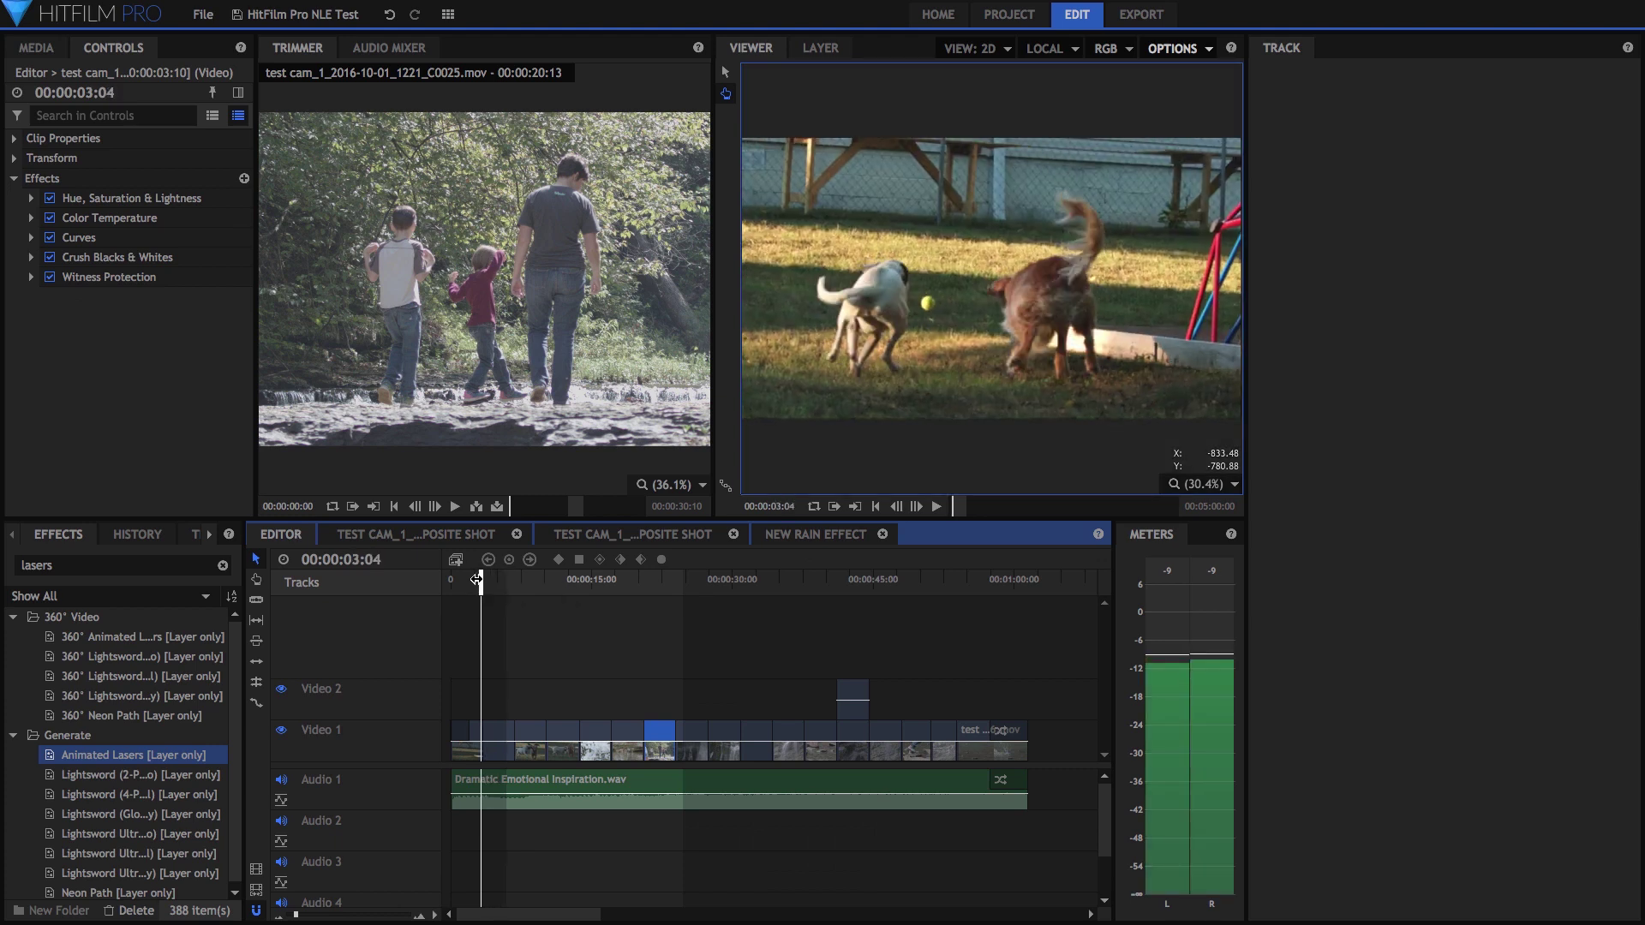
key("space")
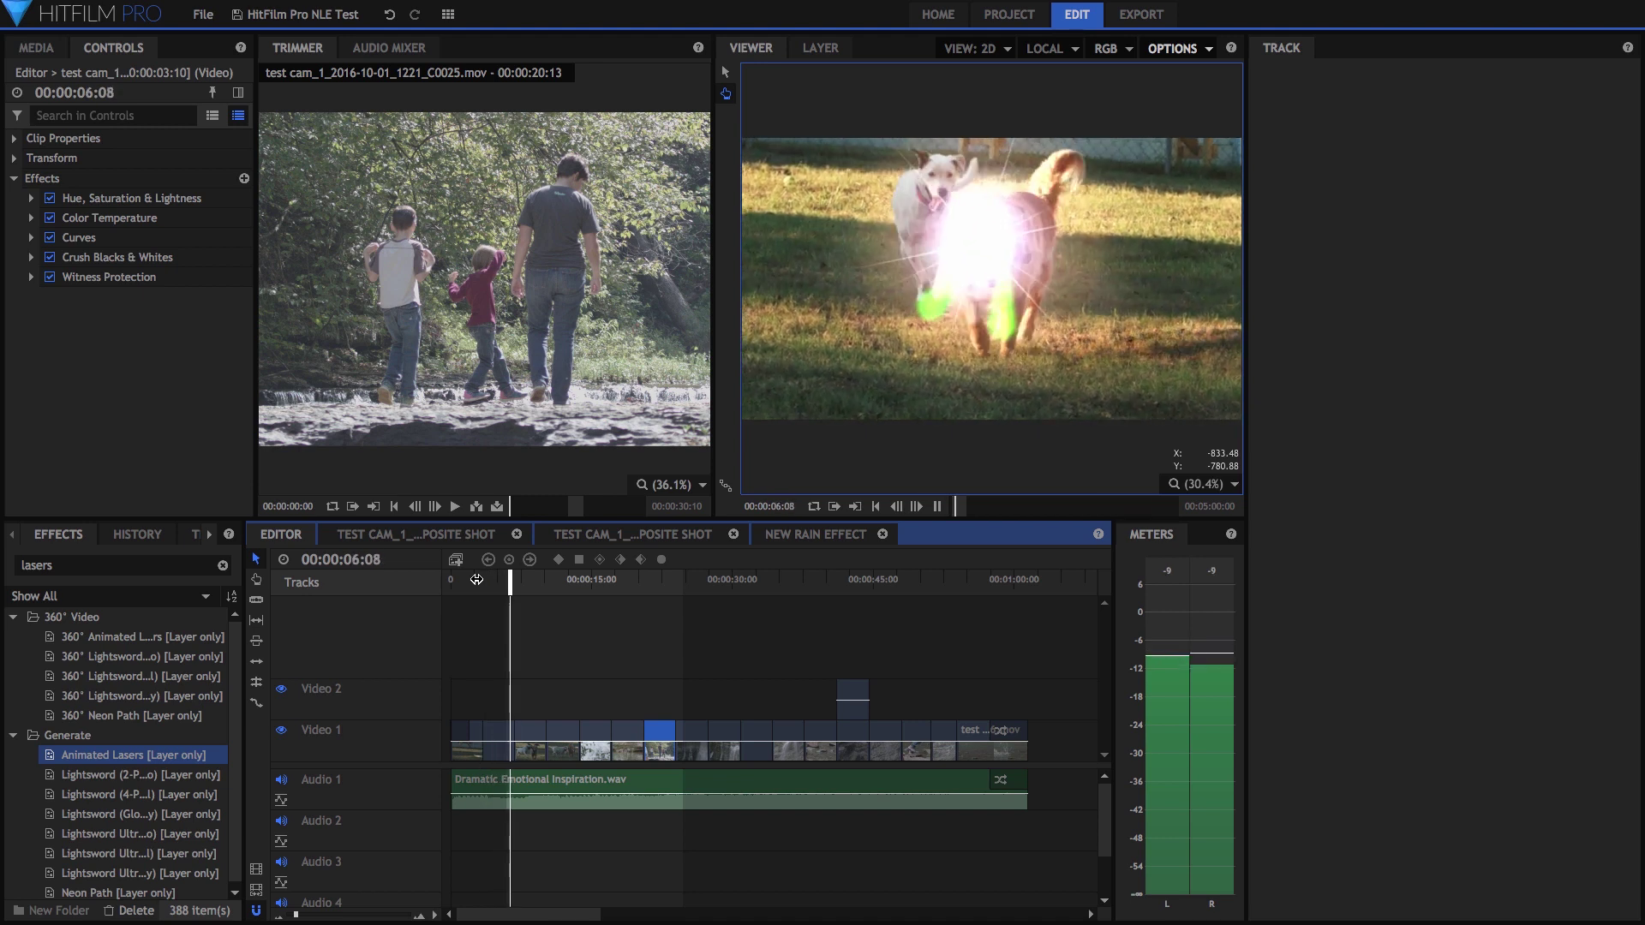
left_click_drag(476, 580, 492, 585)
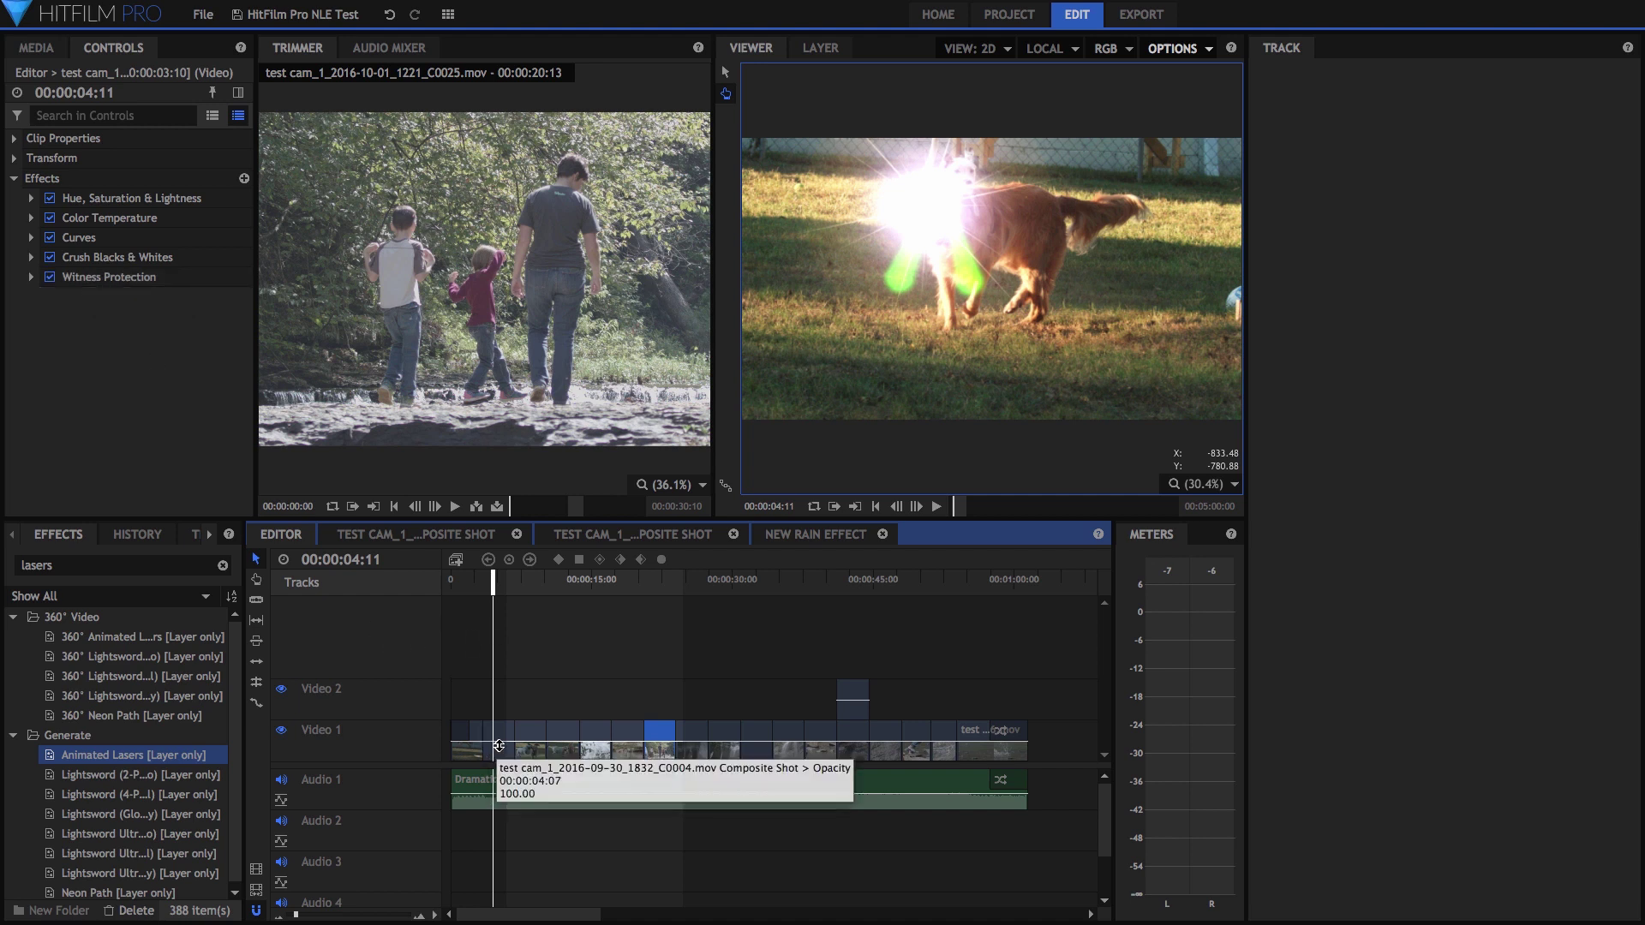
Copy the dog clip on Video 1 after reviewing its effects.
left_click(503, 753)
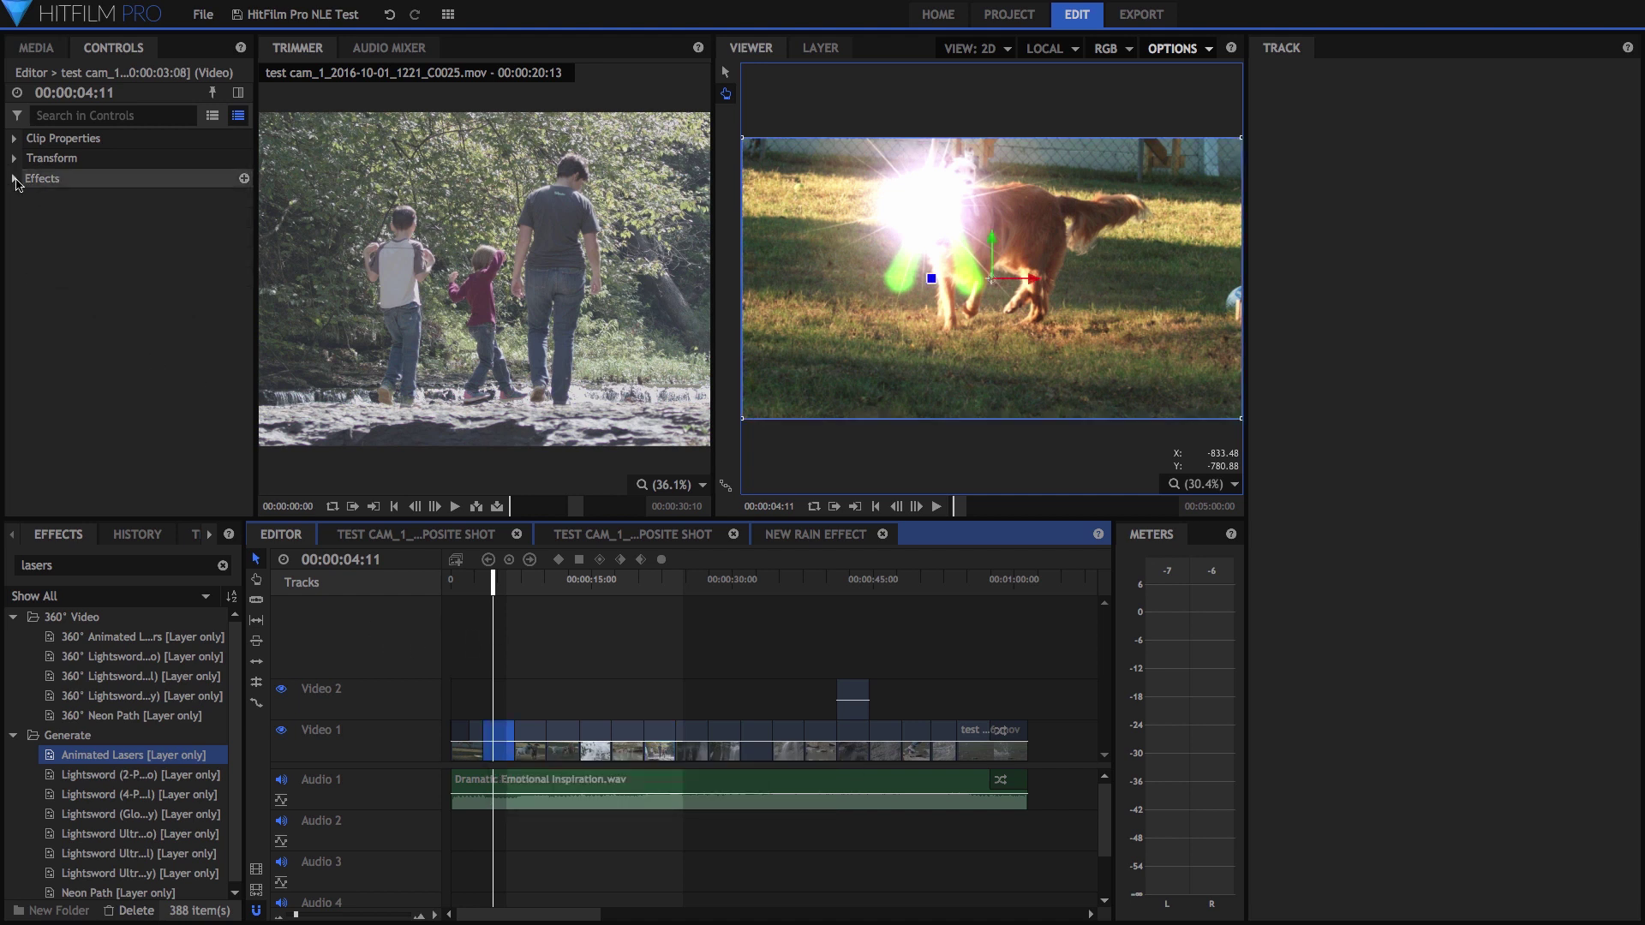
left_click(19, 186)
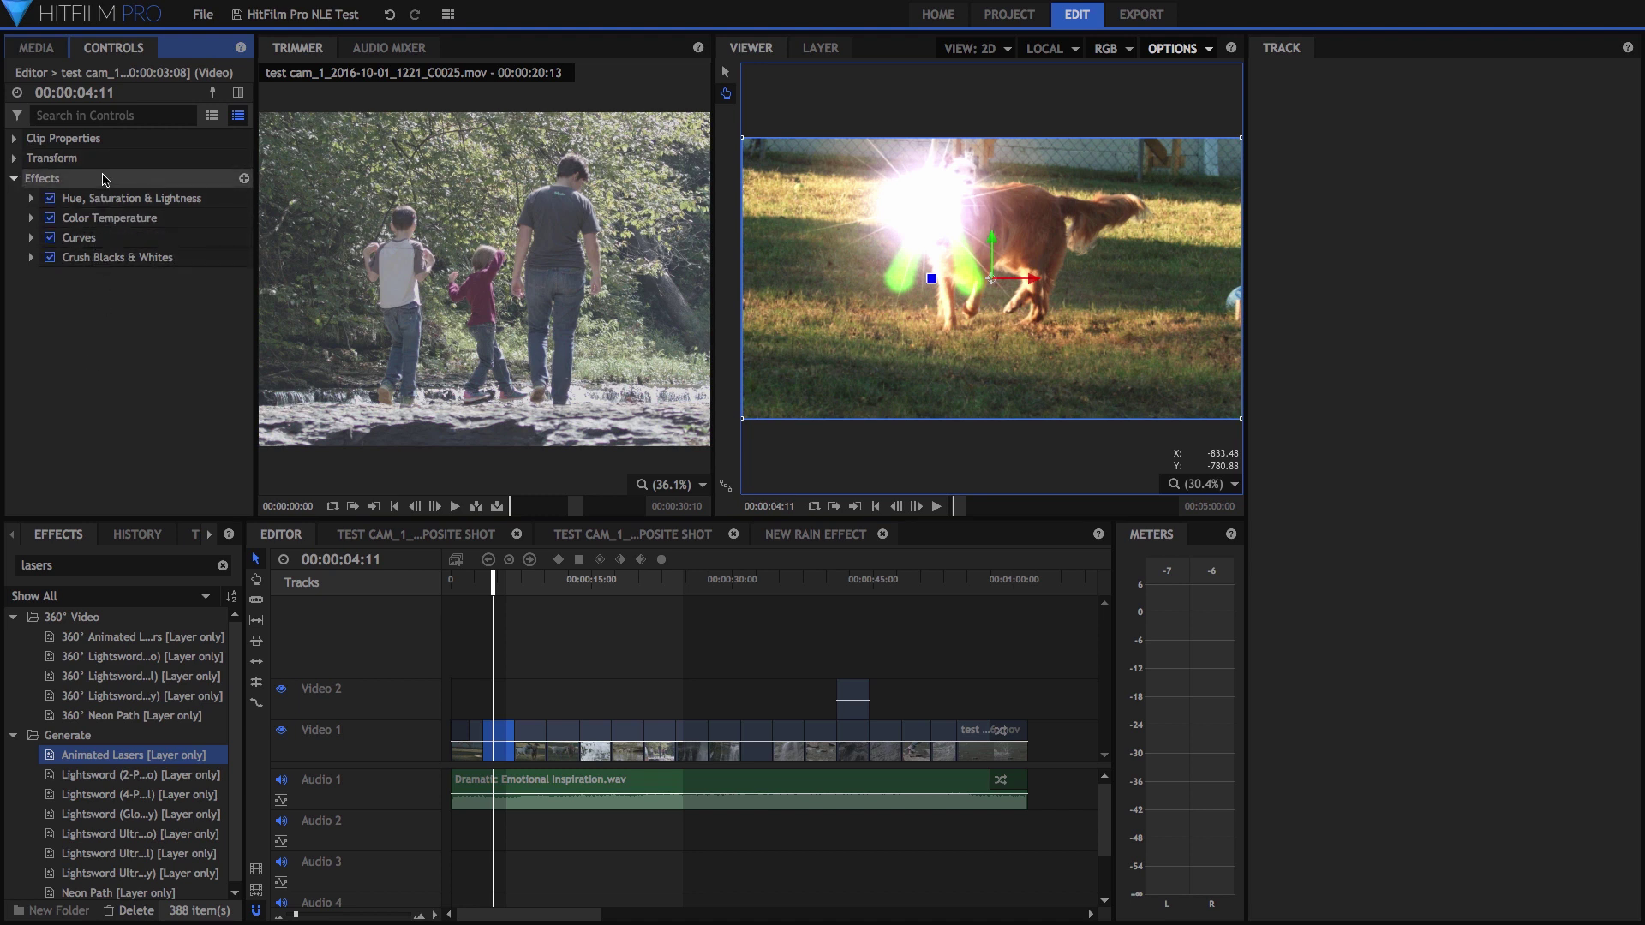
right_click(504, 740)
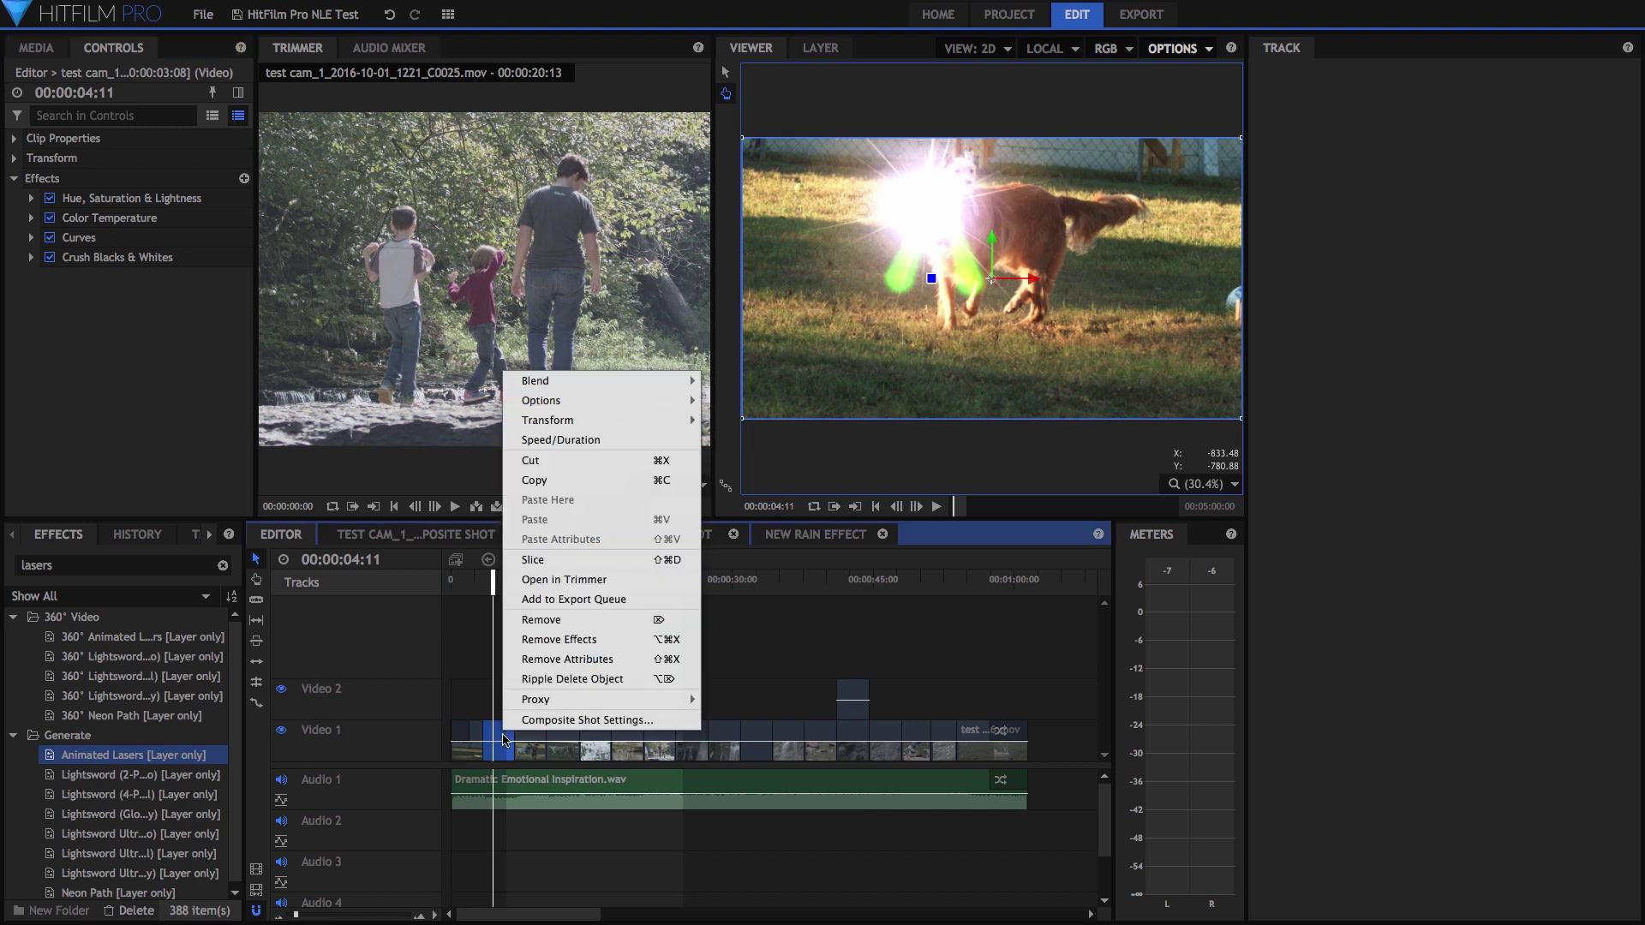
left_click(558, 485)
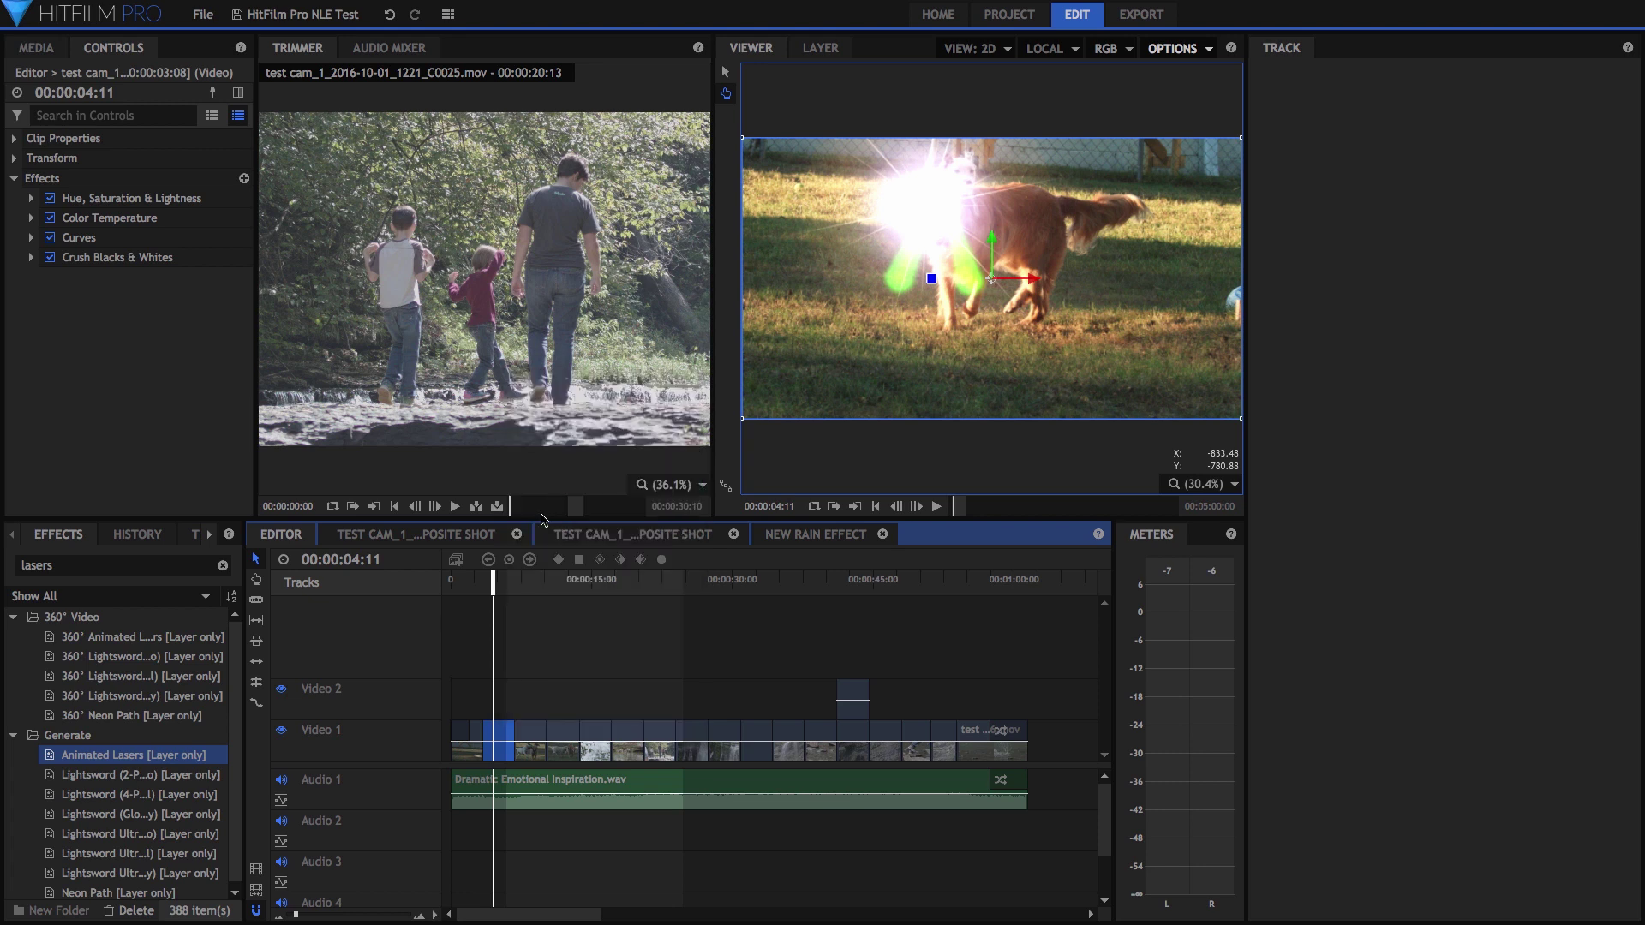
Check the next Video 1 clip, return to 00:00:02:02, and box-select clips on both tracks.
left_click(526, 589)
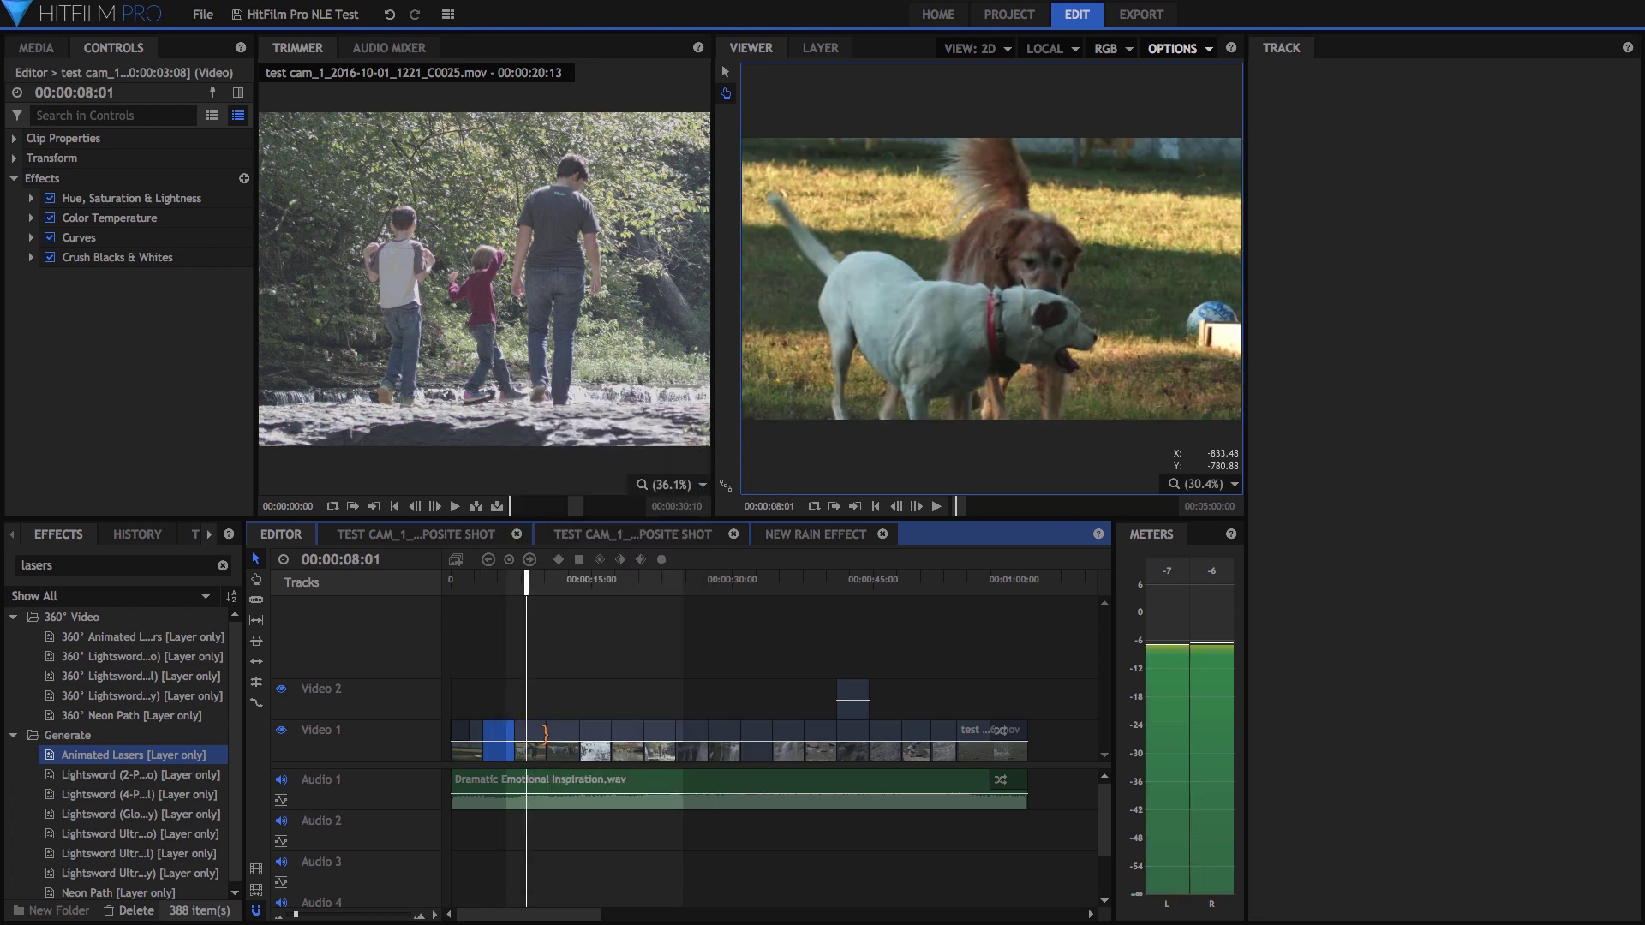
left_click(531, 742)
right_click(532, 738)
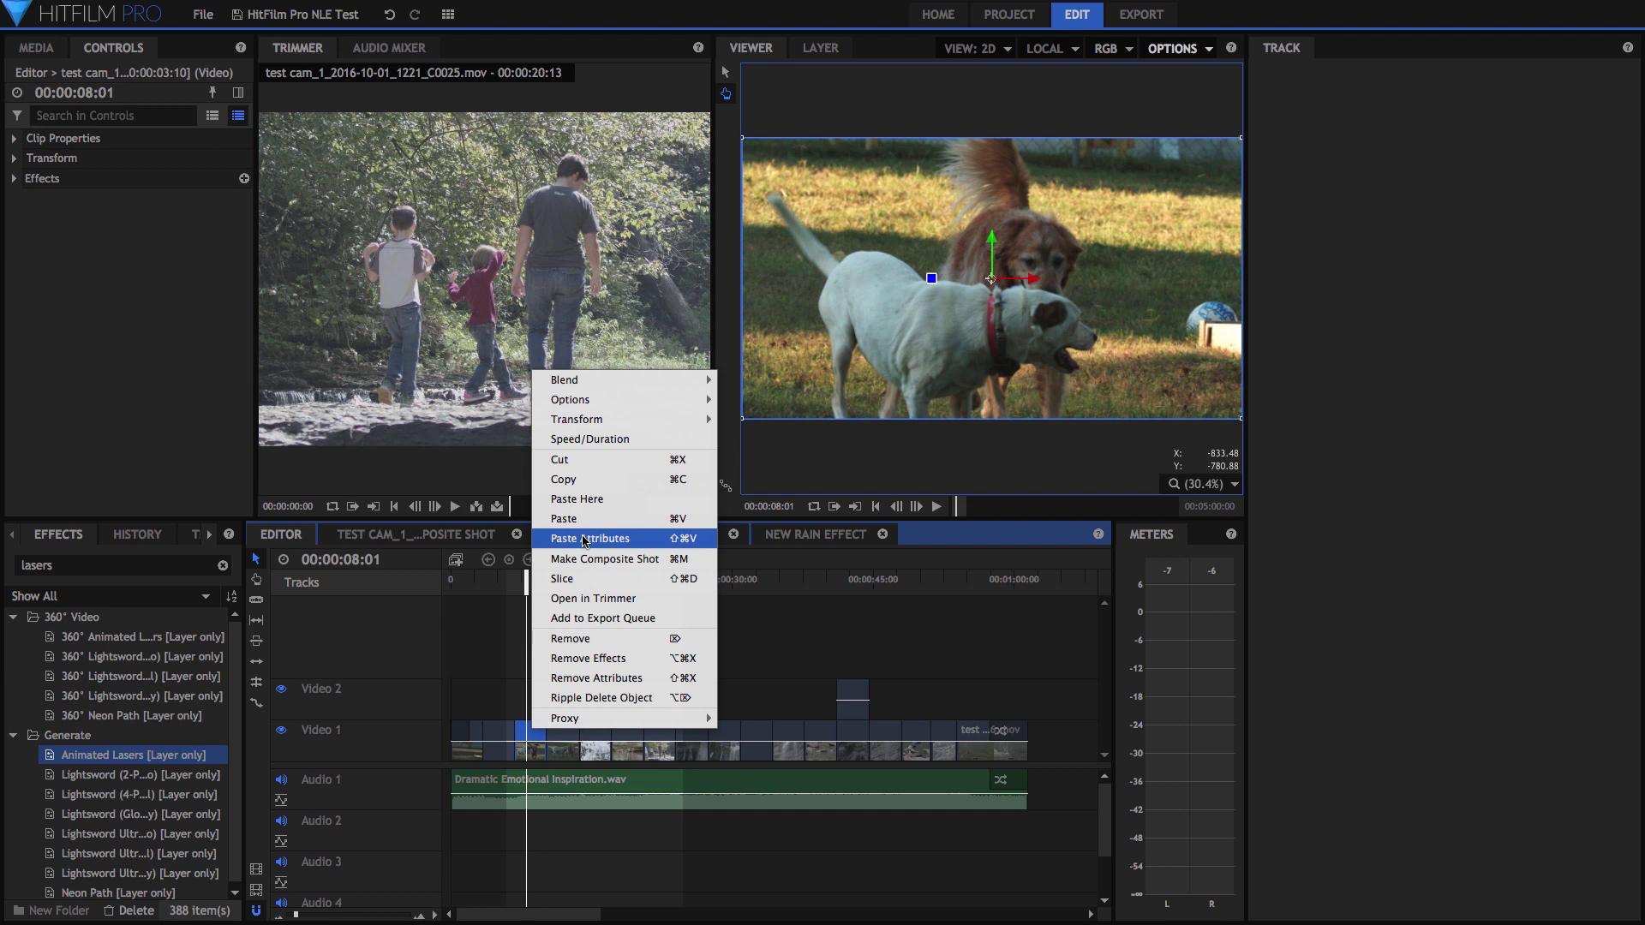
left_click(507, 623)
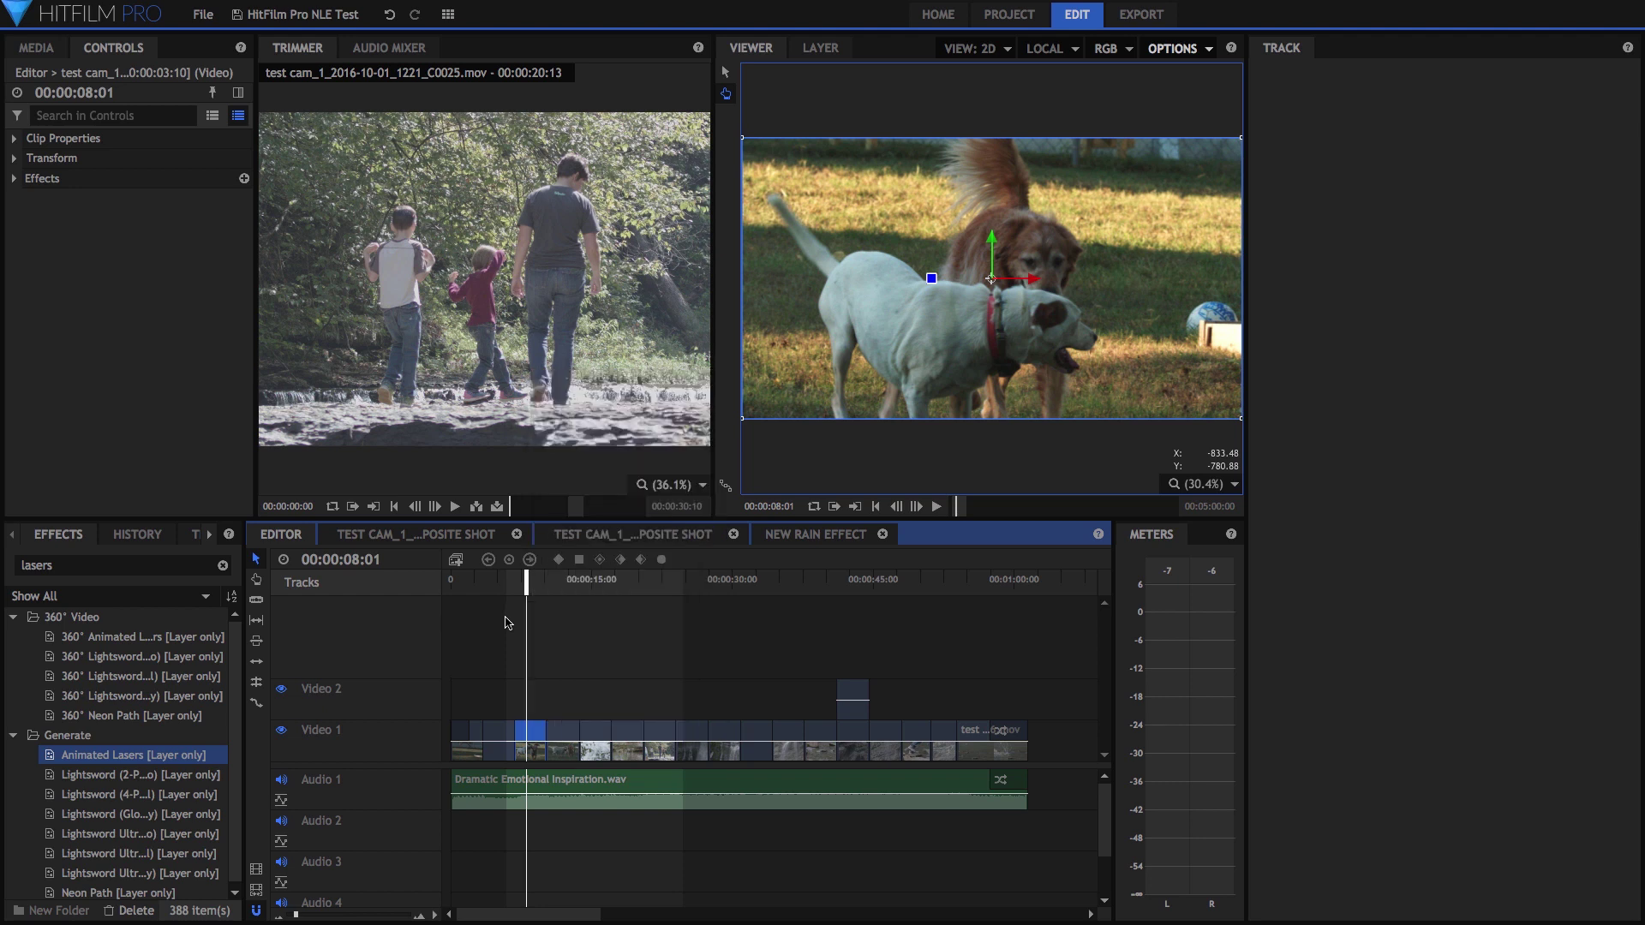
left_click(471, 583)
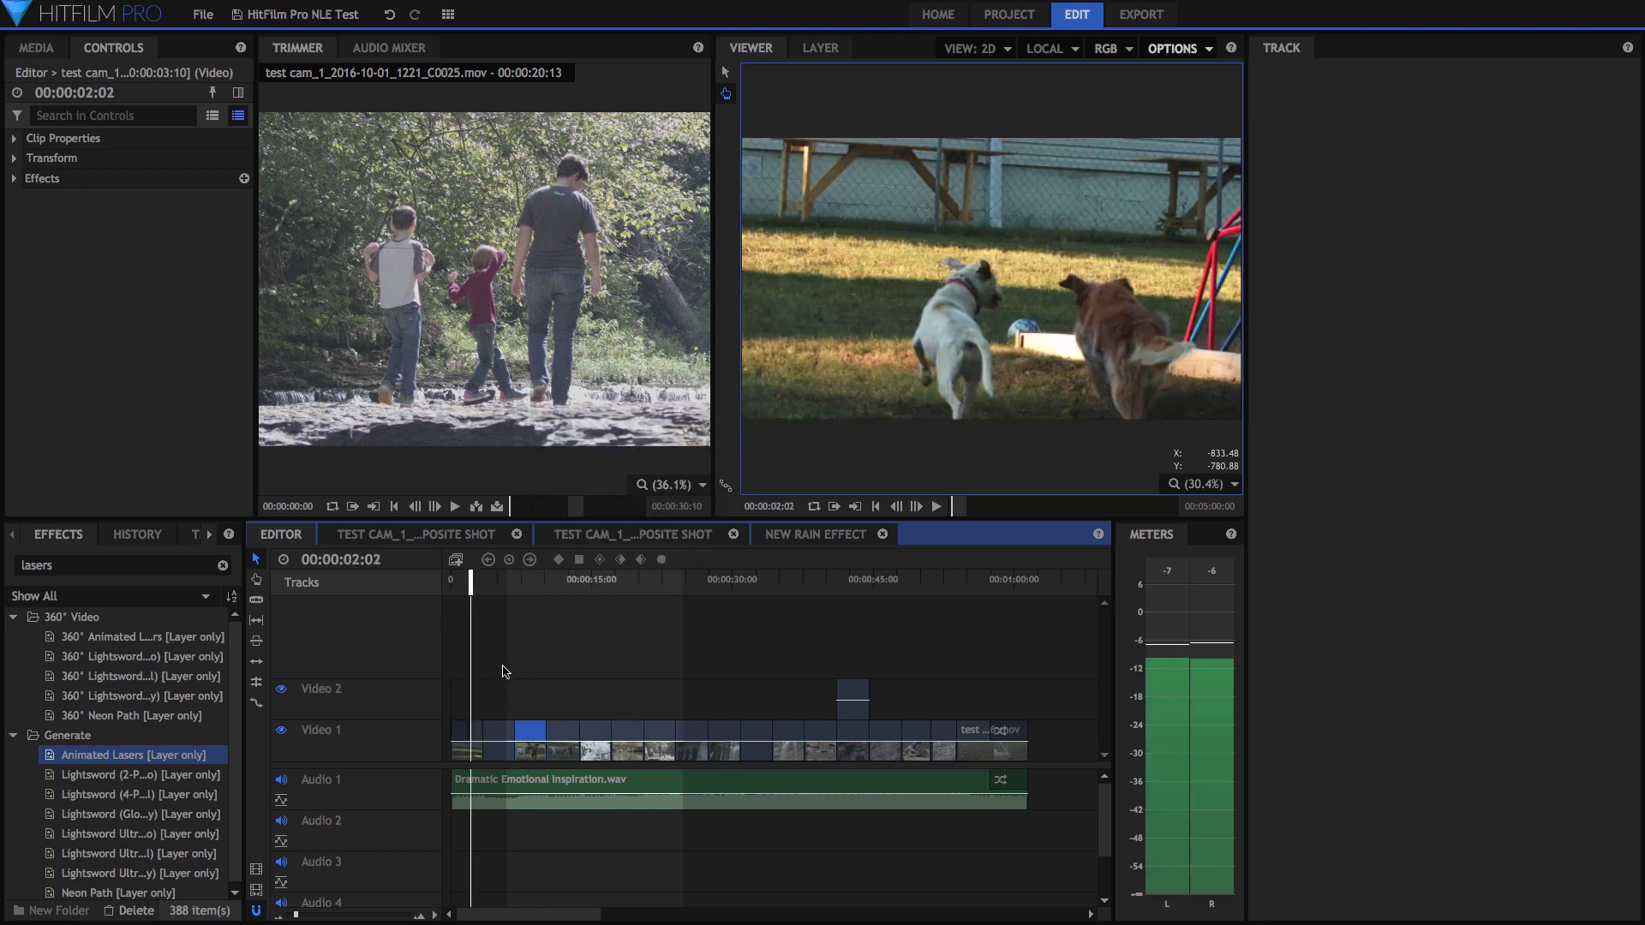
left_click_drag(502, 694, 951, 751)
Select the Video 2 rain clip and all Video 1 clips, then jump to 00:00:31:22.
left_click(853, 692)
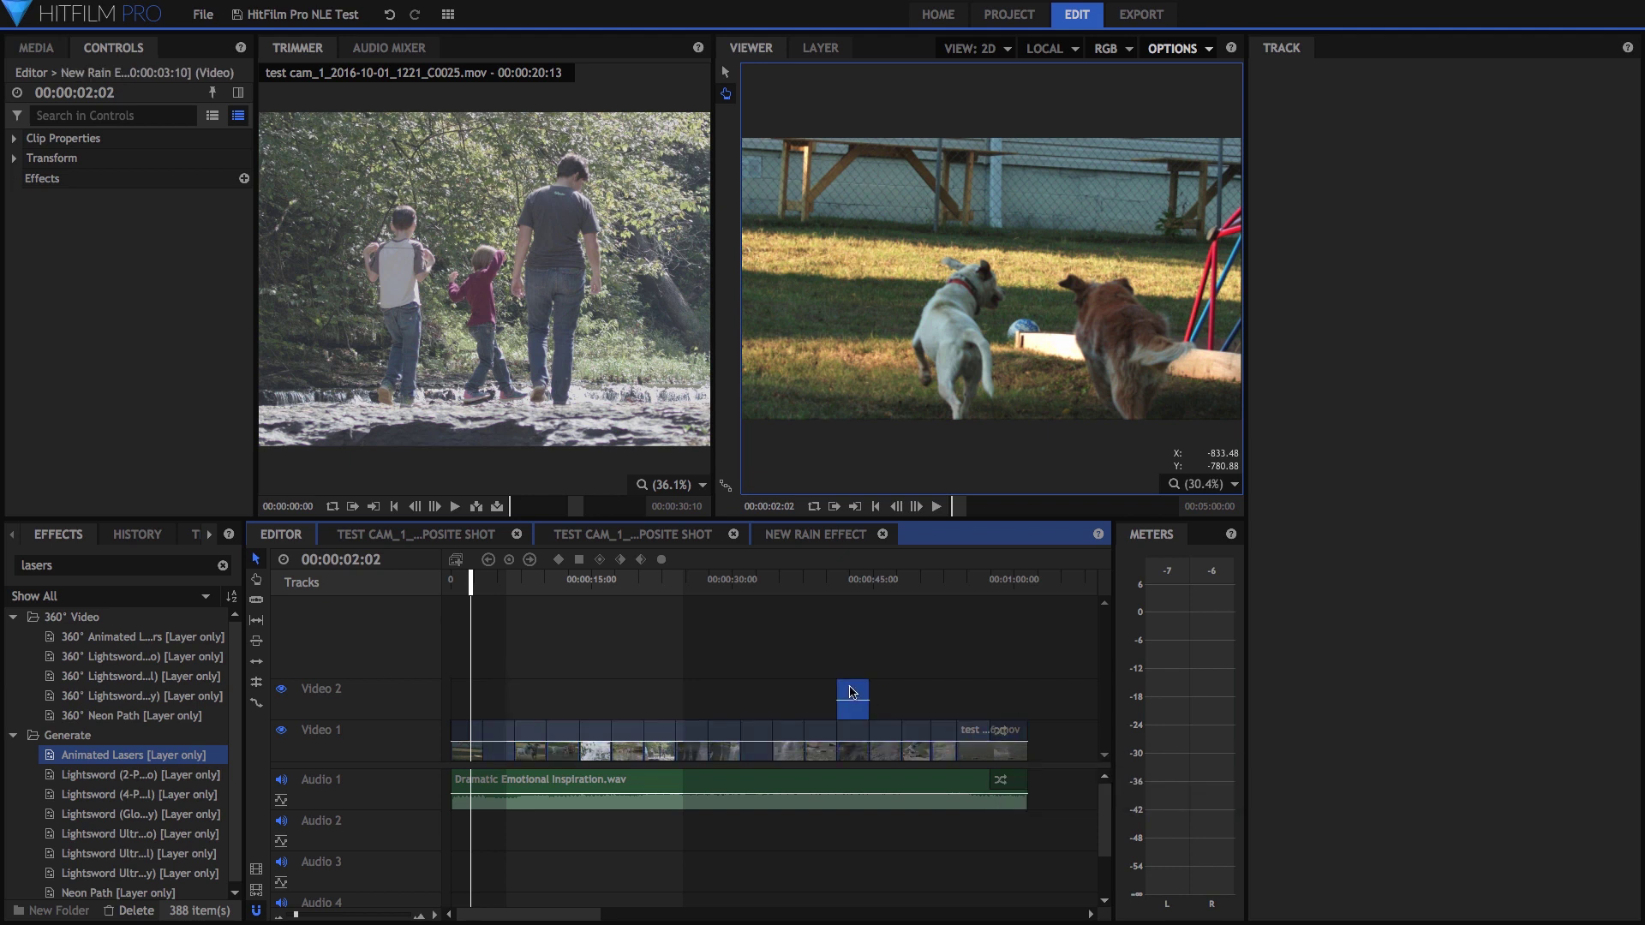
left_click_drag(1049, 735, 485, 748)
right_click(501, 725)
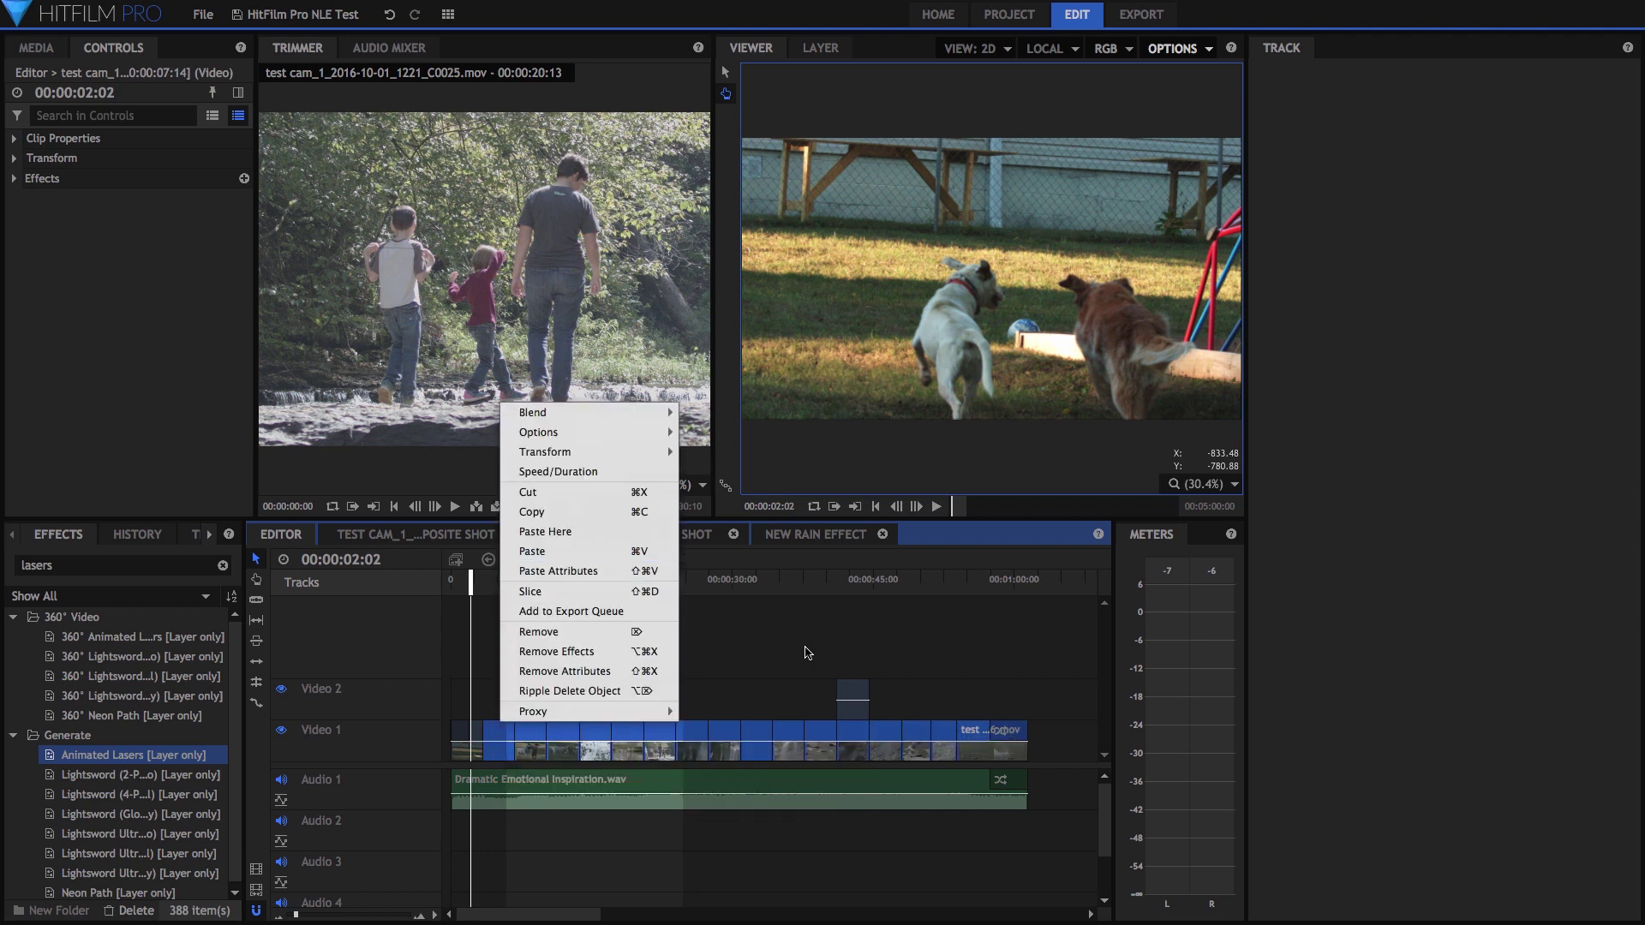
left_click(808, 653)
left_click(750, 584)
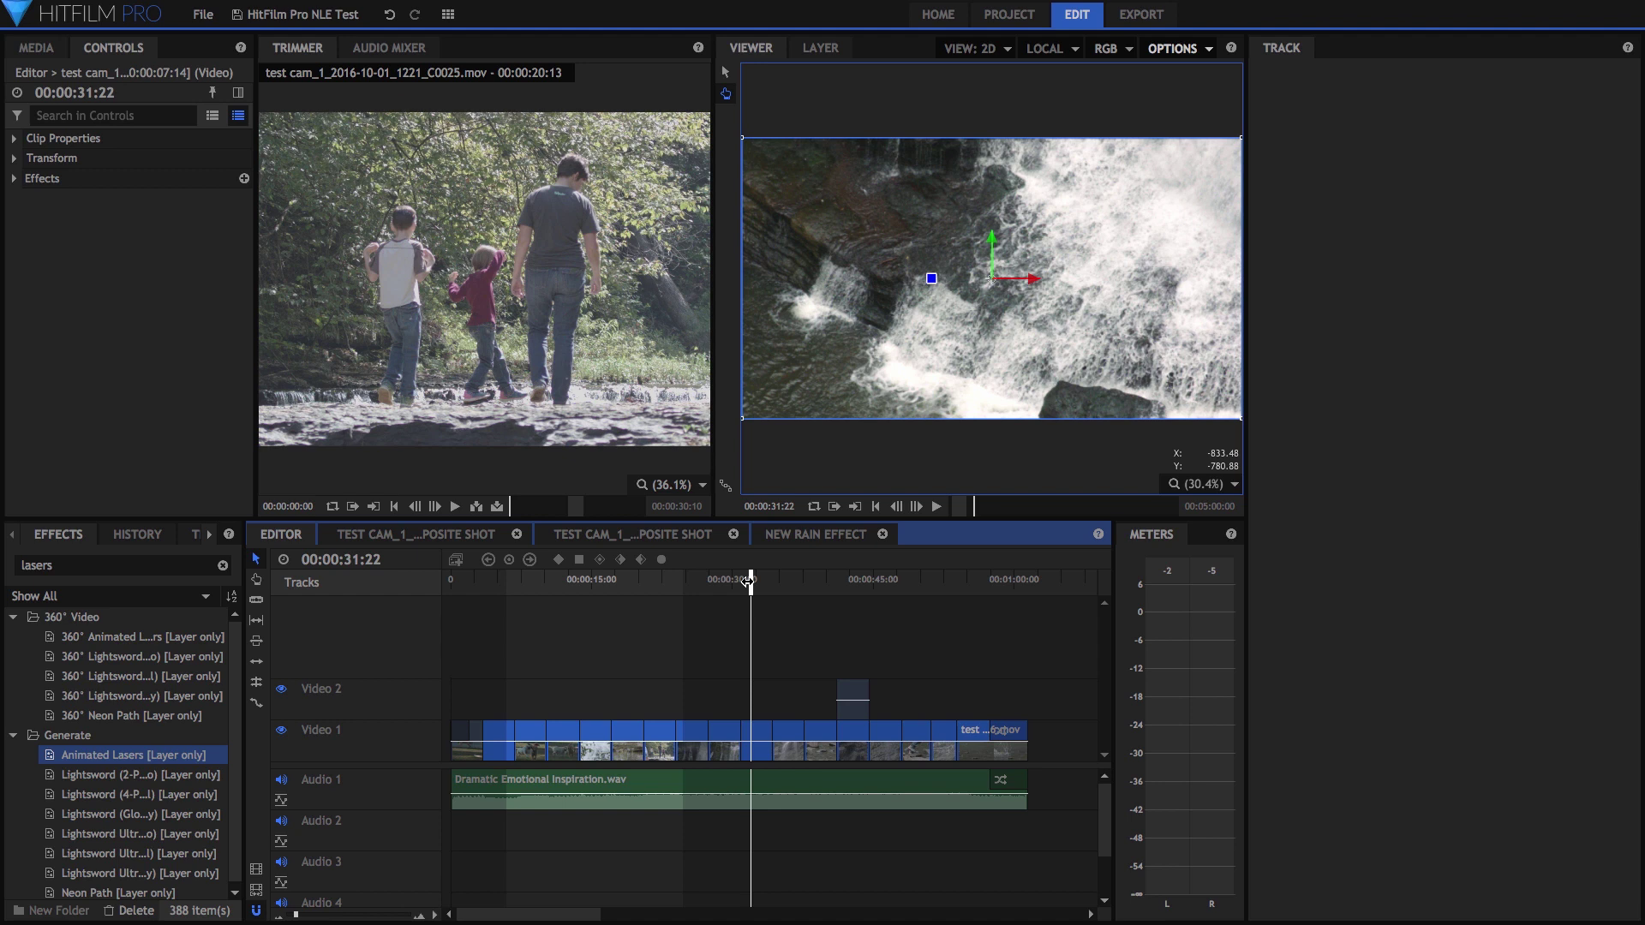
Open the waterfall composite's tracker layer view and rewind it to the start.
left_click(662, 534)
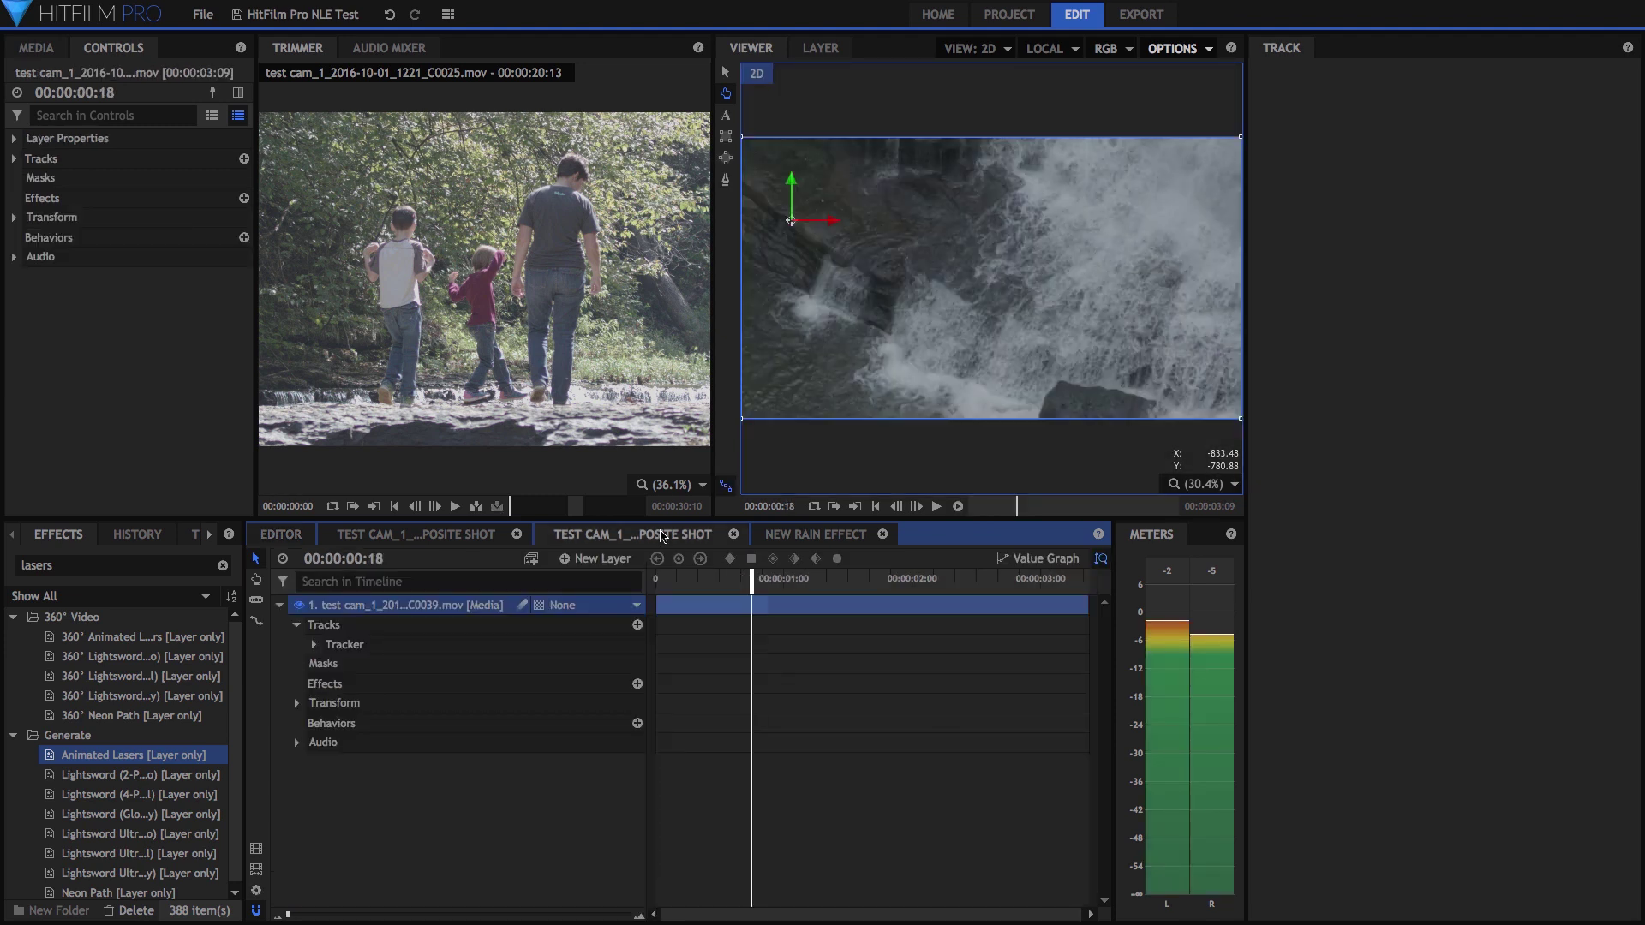
left_click(351, 646)
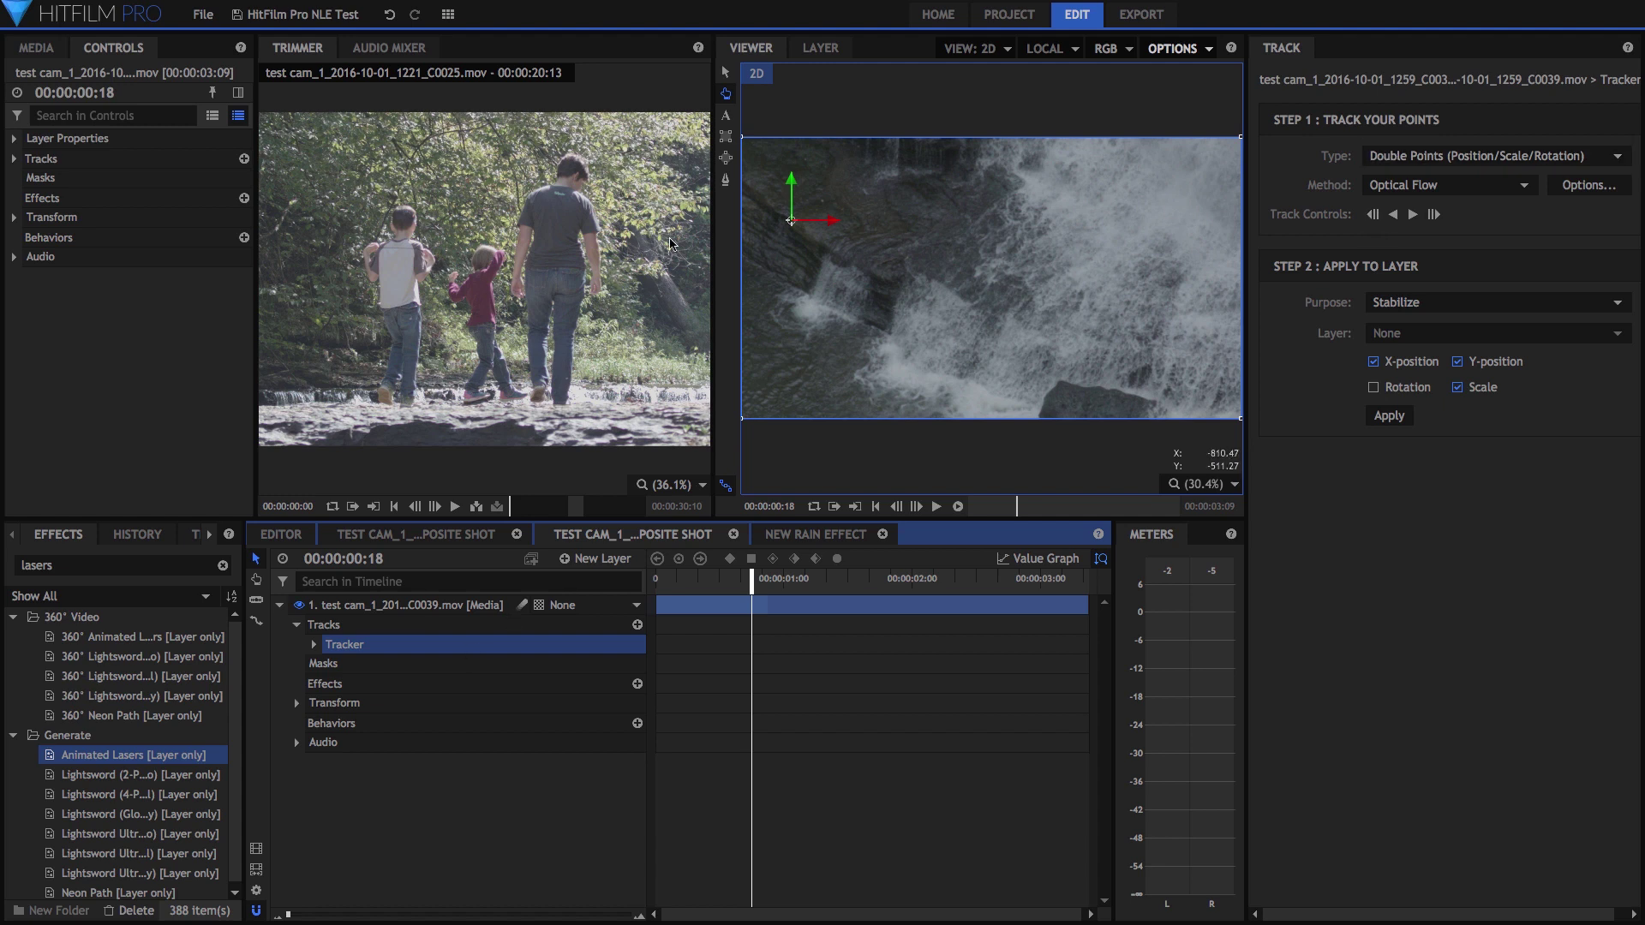
left_click(819, 48)
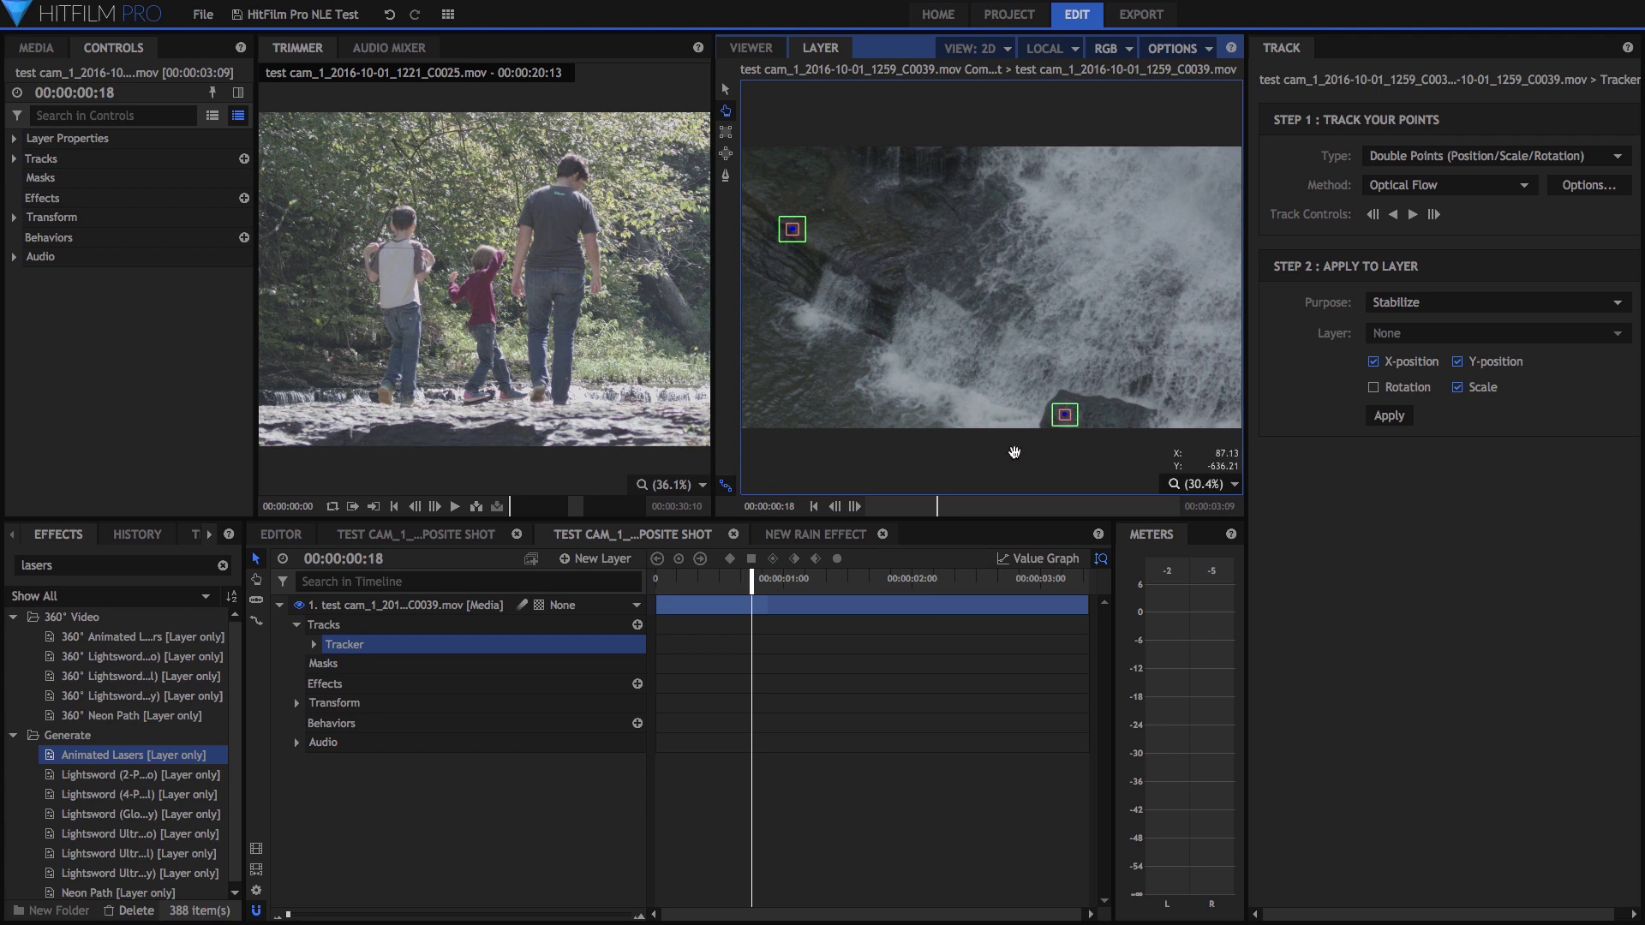
left_click_drag(753, 580, 657, 583)
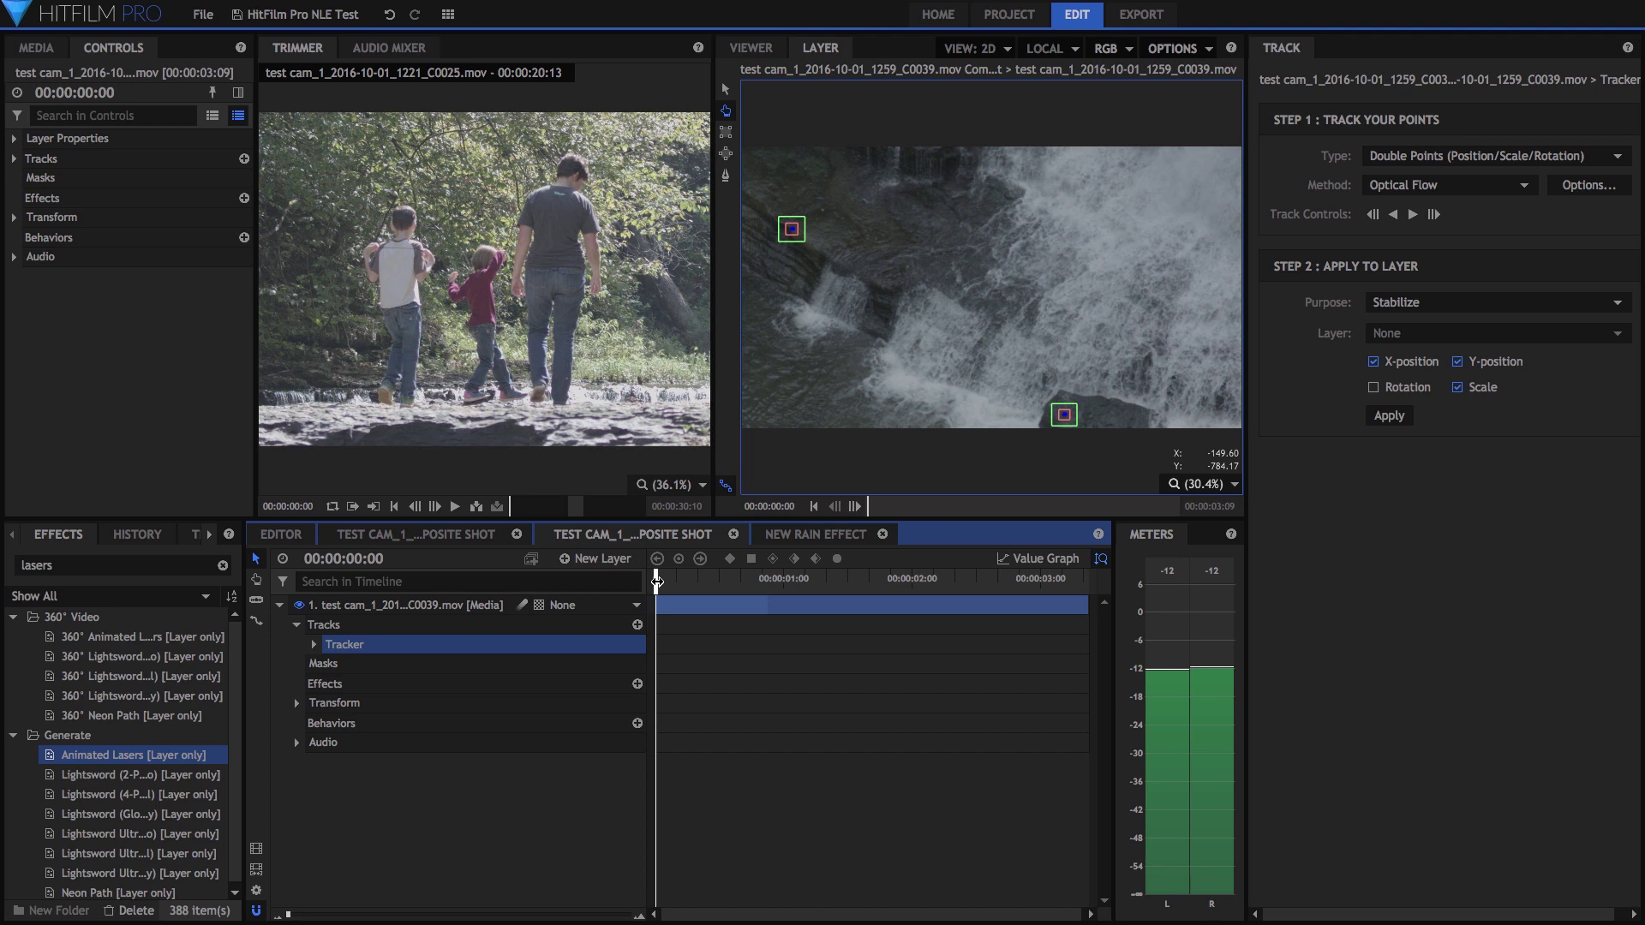
Inspect the tracker boxes at 100% zoom, then play back the full waterfall composite.
left_click(1214, 485)
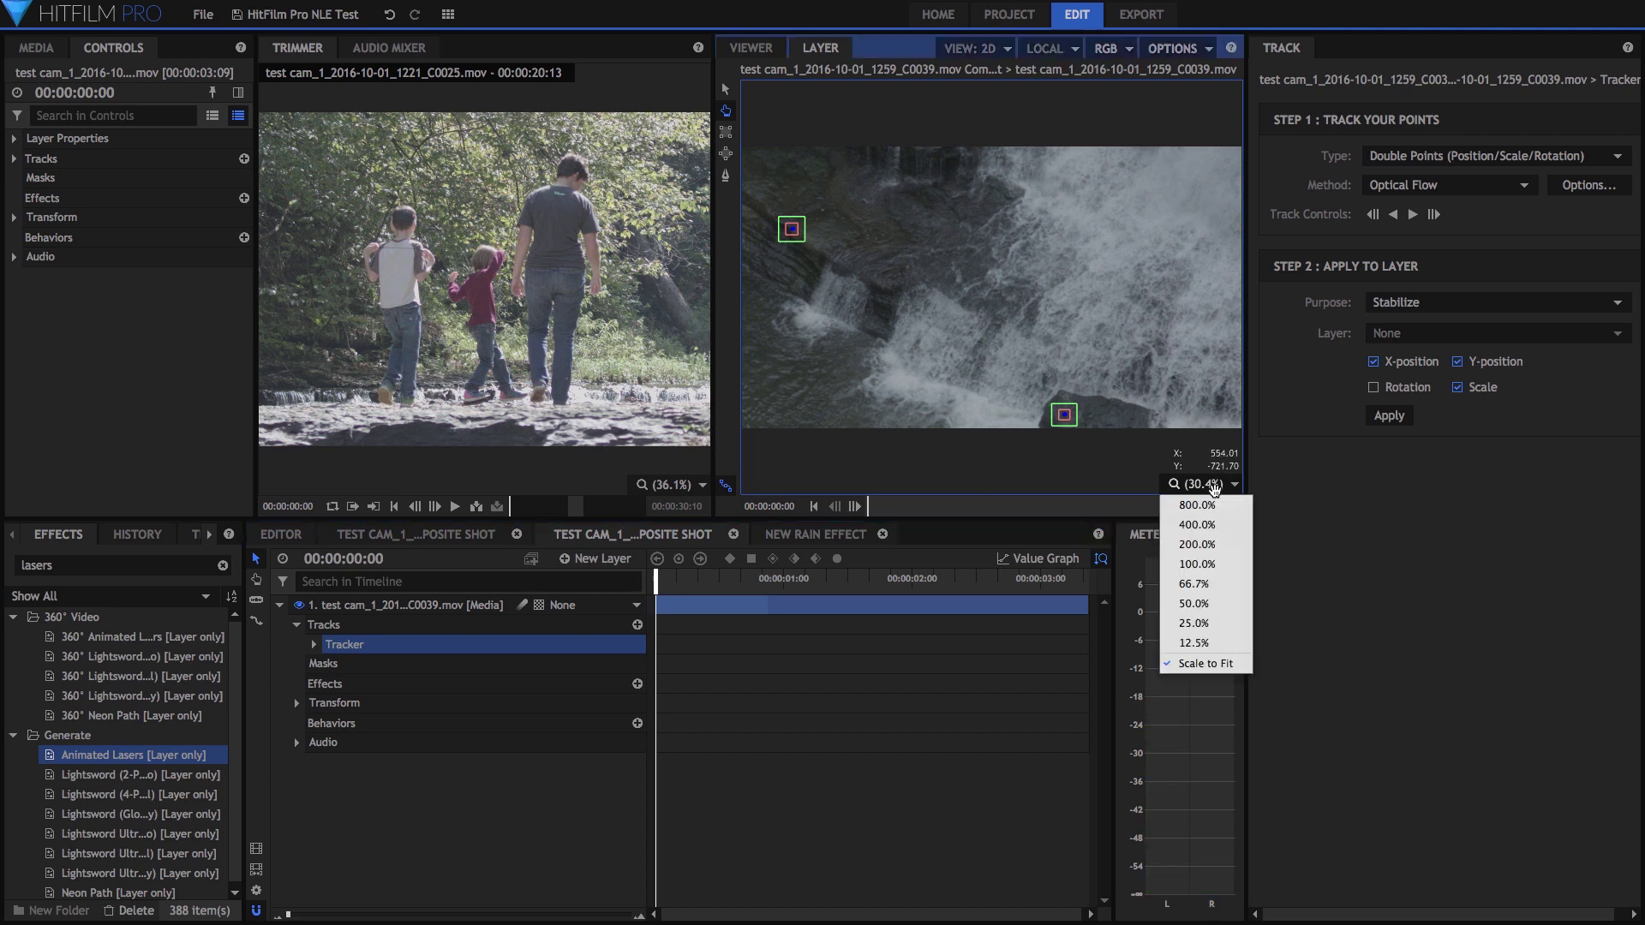
left_click(1197, 564)
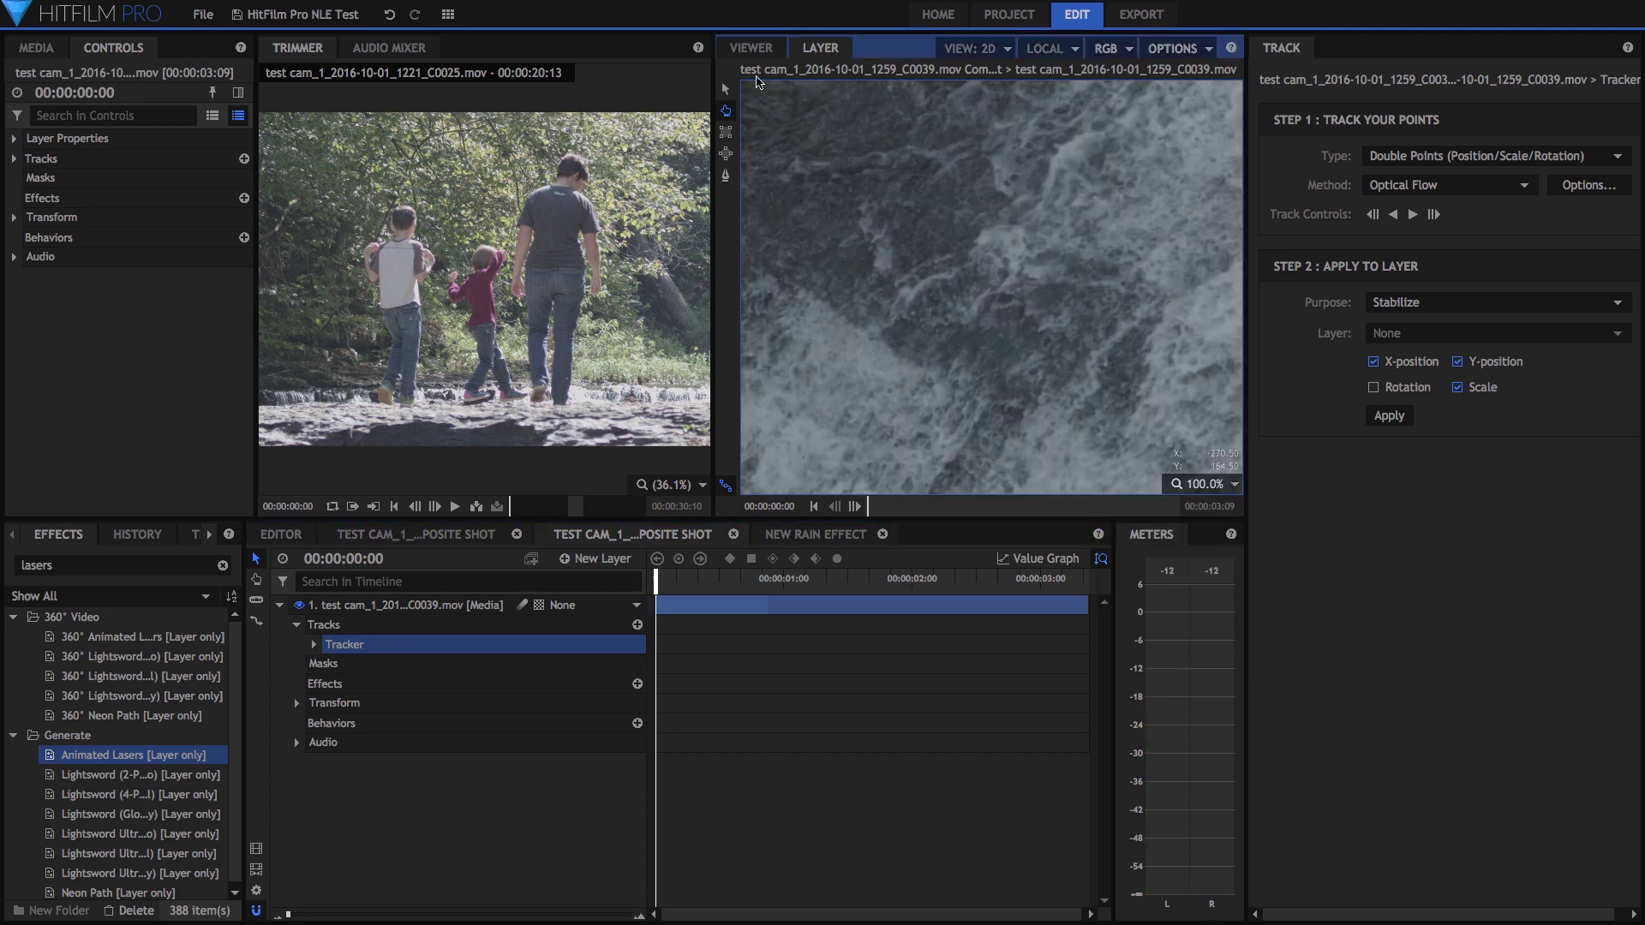
left_click_drag(782, 155, 1153, 361)
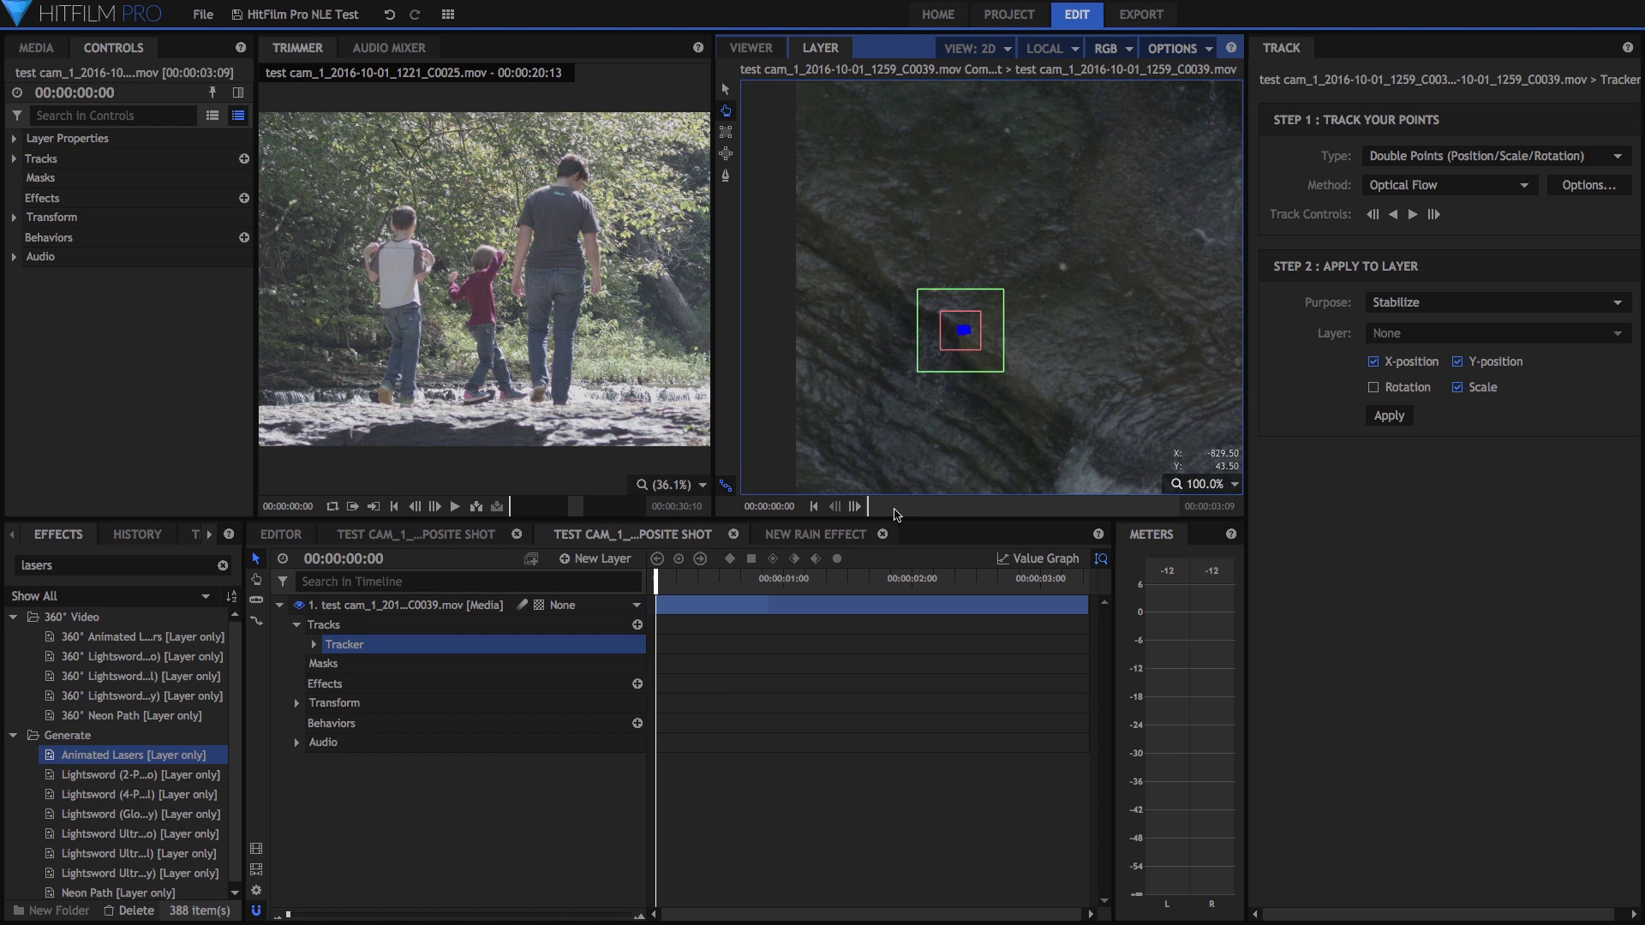
left_click_drag(898, 514, 1097, 511)
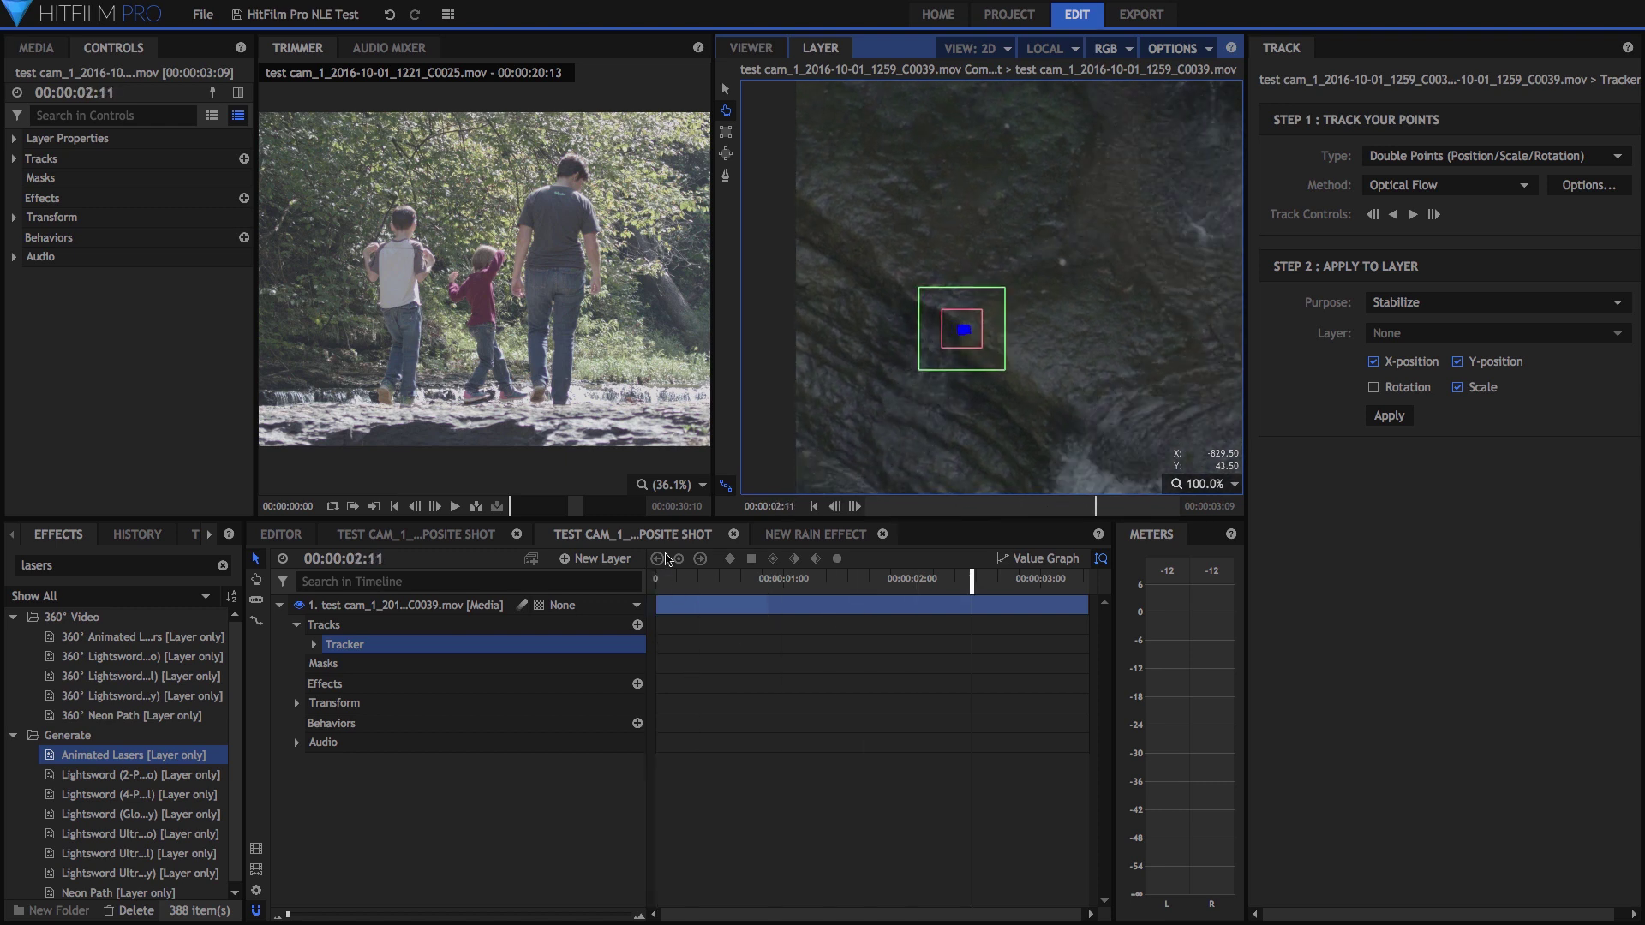
left_click(751, 48)
key("space")
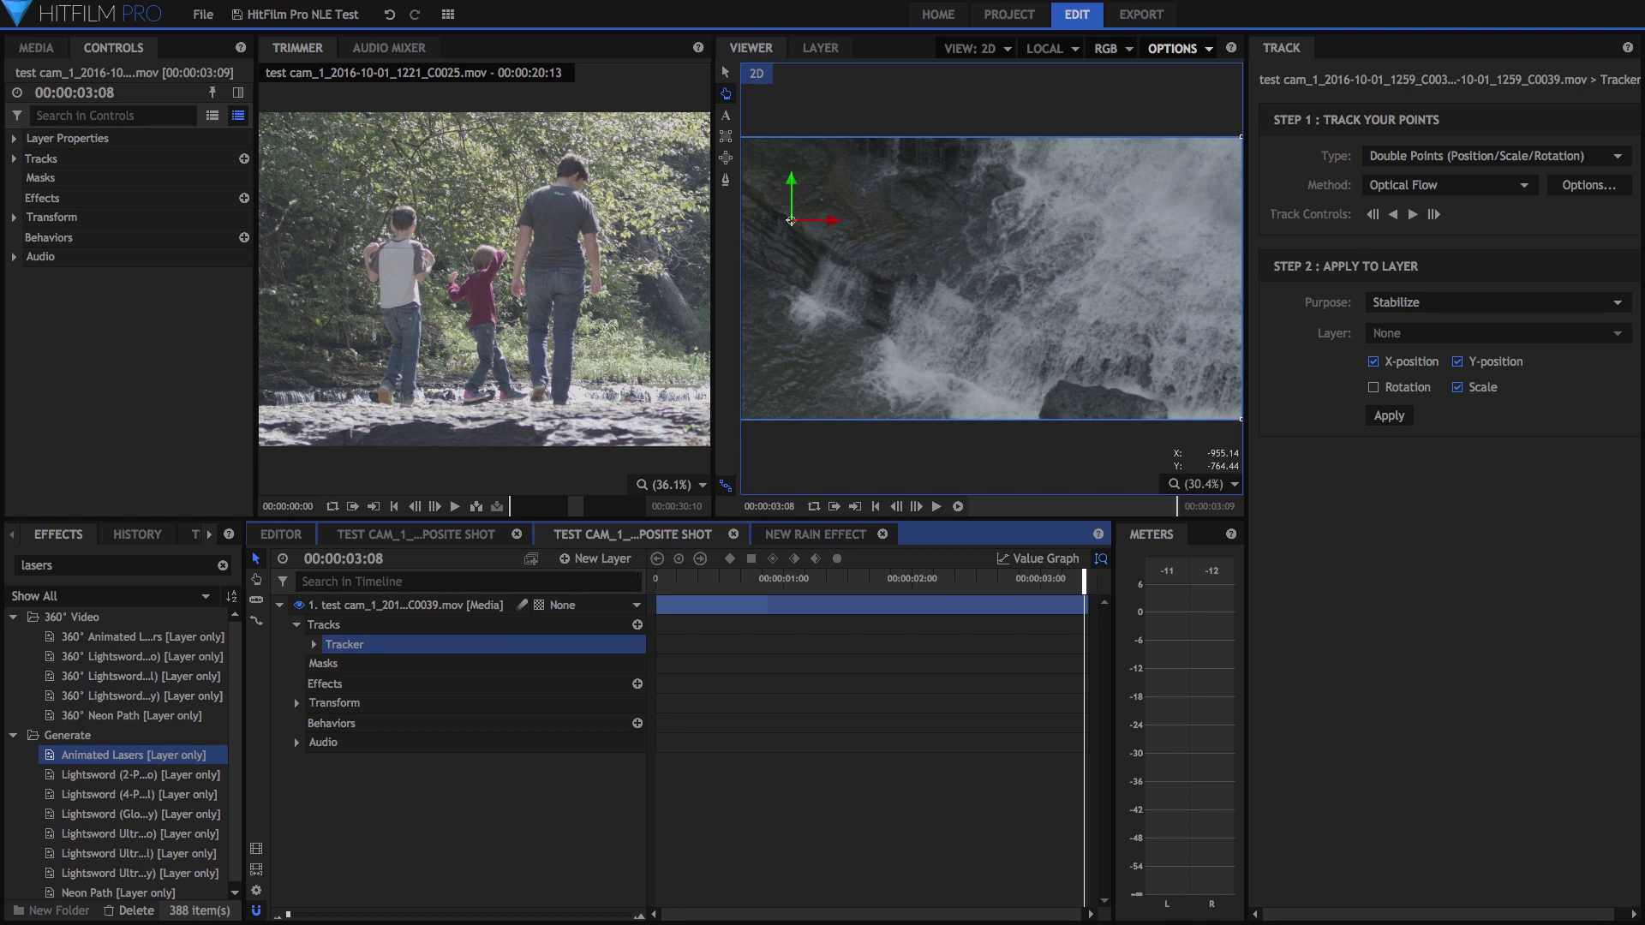
Enable Rain On Glass on the rock clip at 00:00:42:12, comparing it off and on.
left_click(281, 534)
left_click(849, 581)
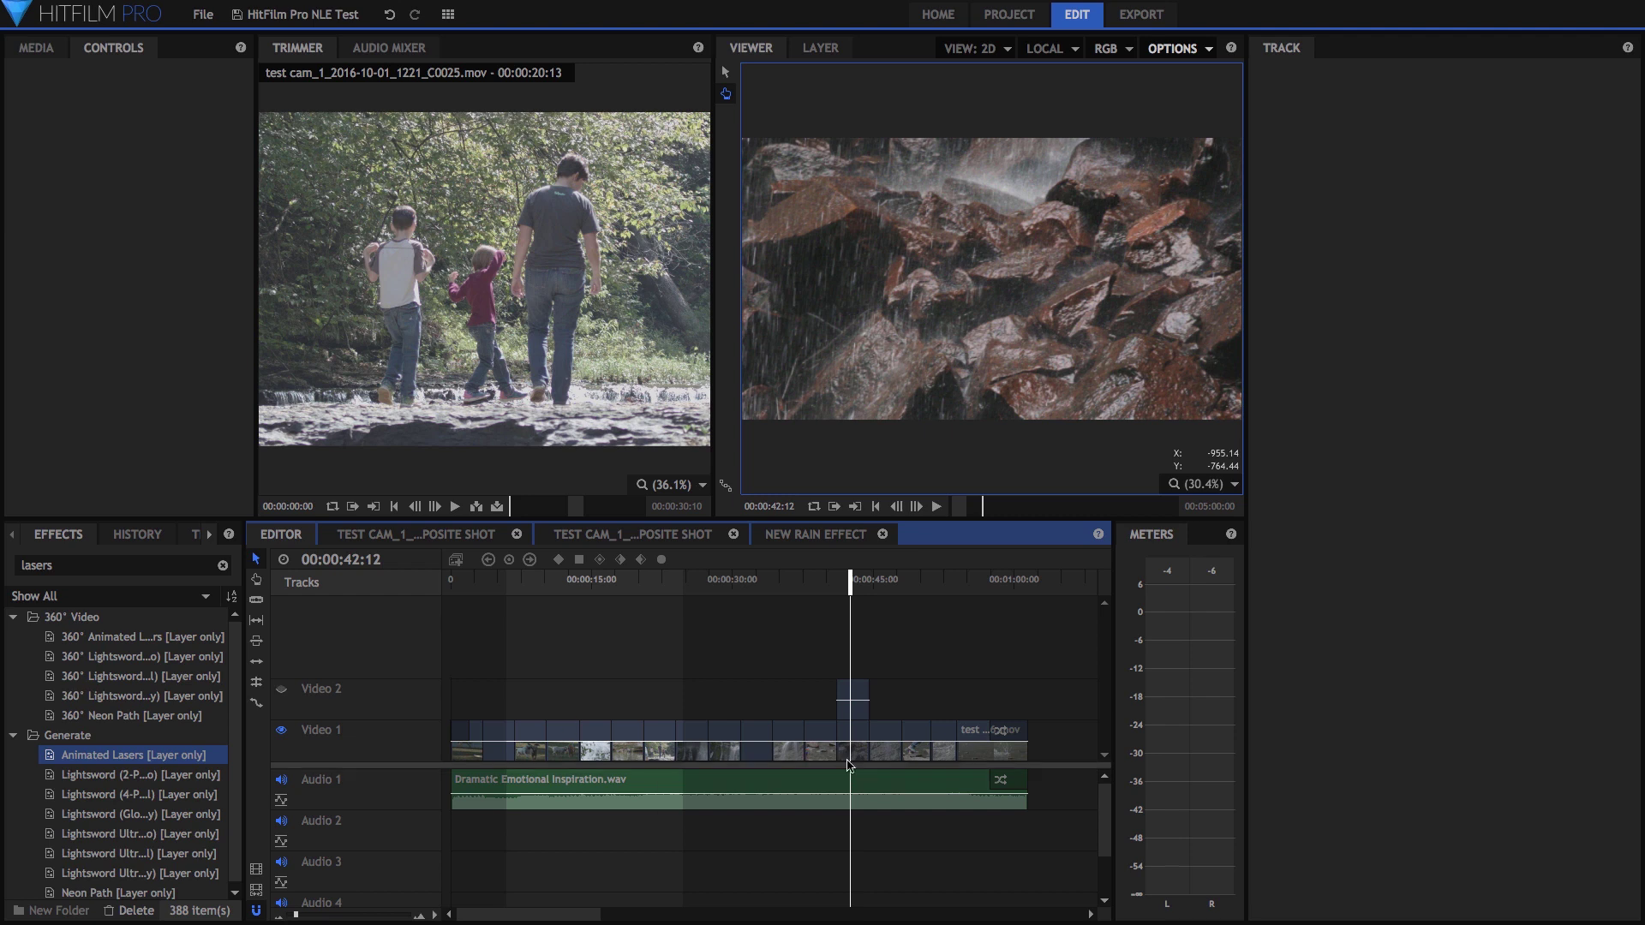
left_click(856, 754)
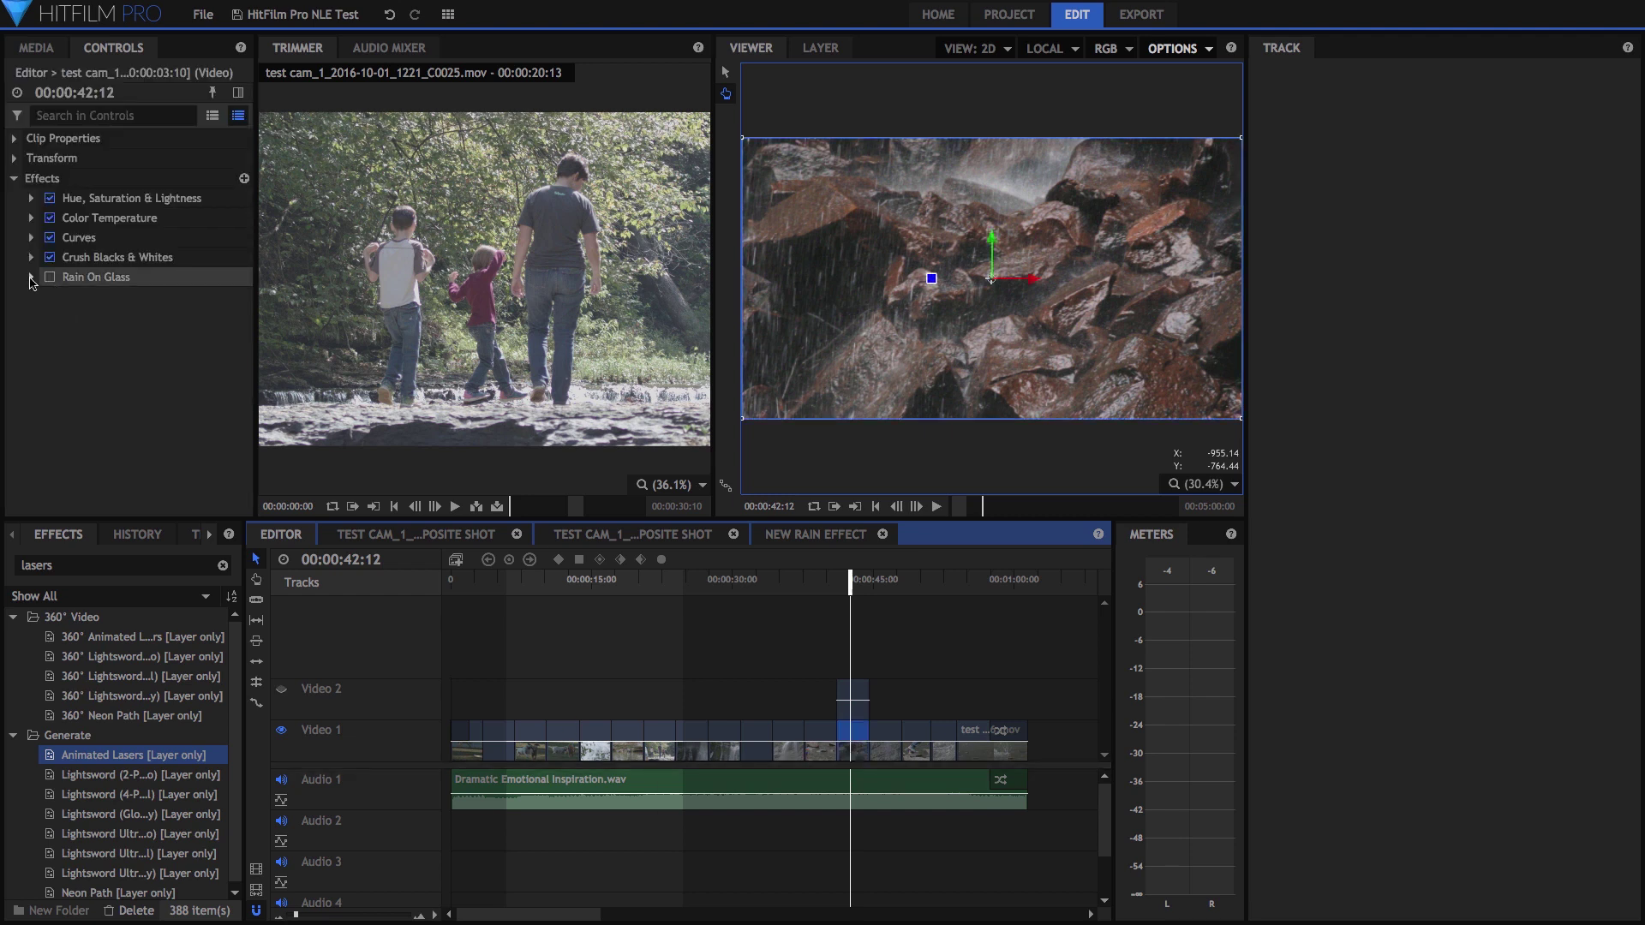
left_click(31, 278)
left_click(49, 278)
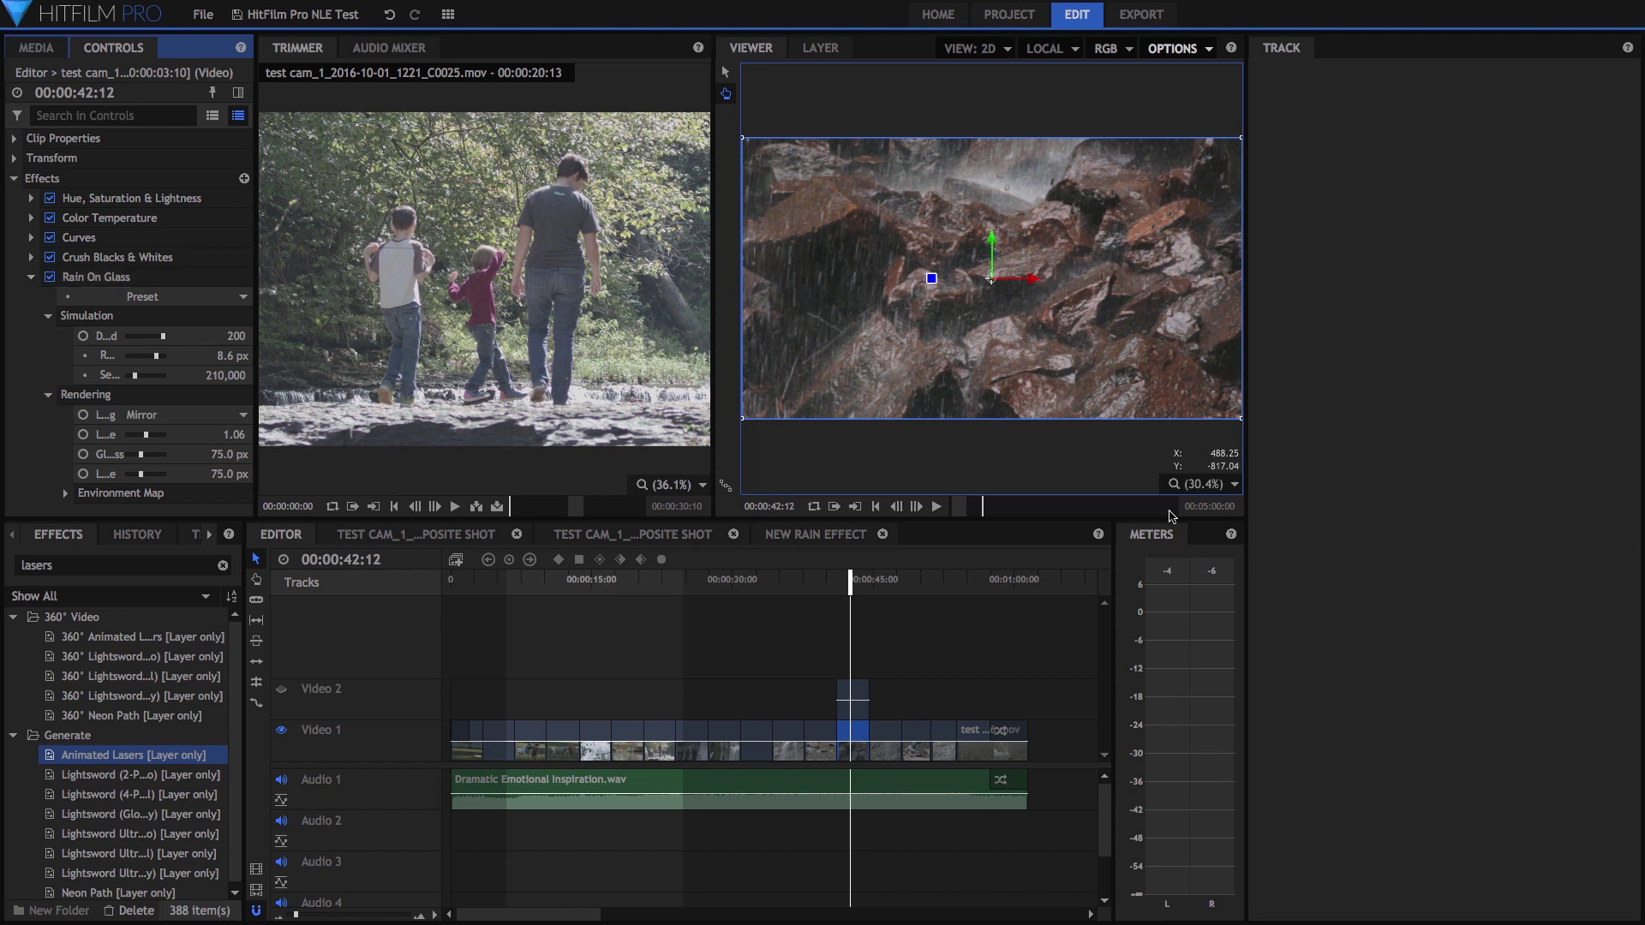
left_click_drag(1247, 118, 1441, 118)
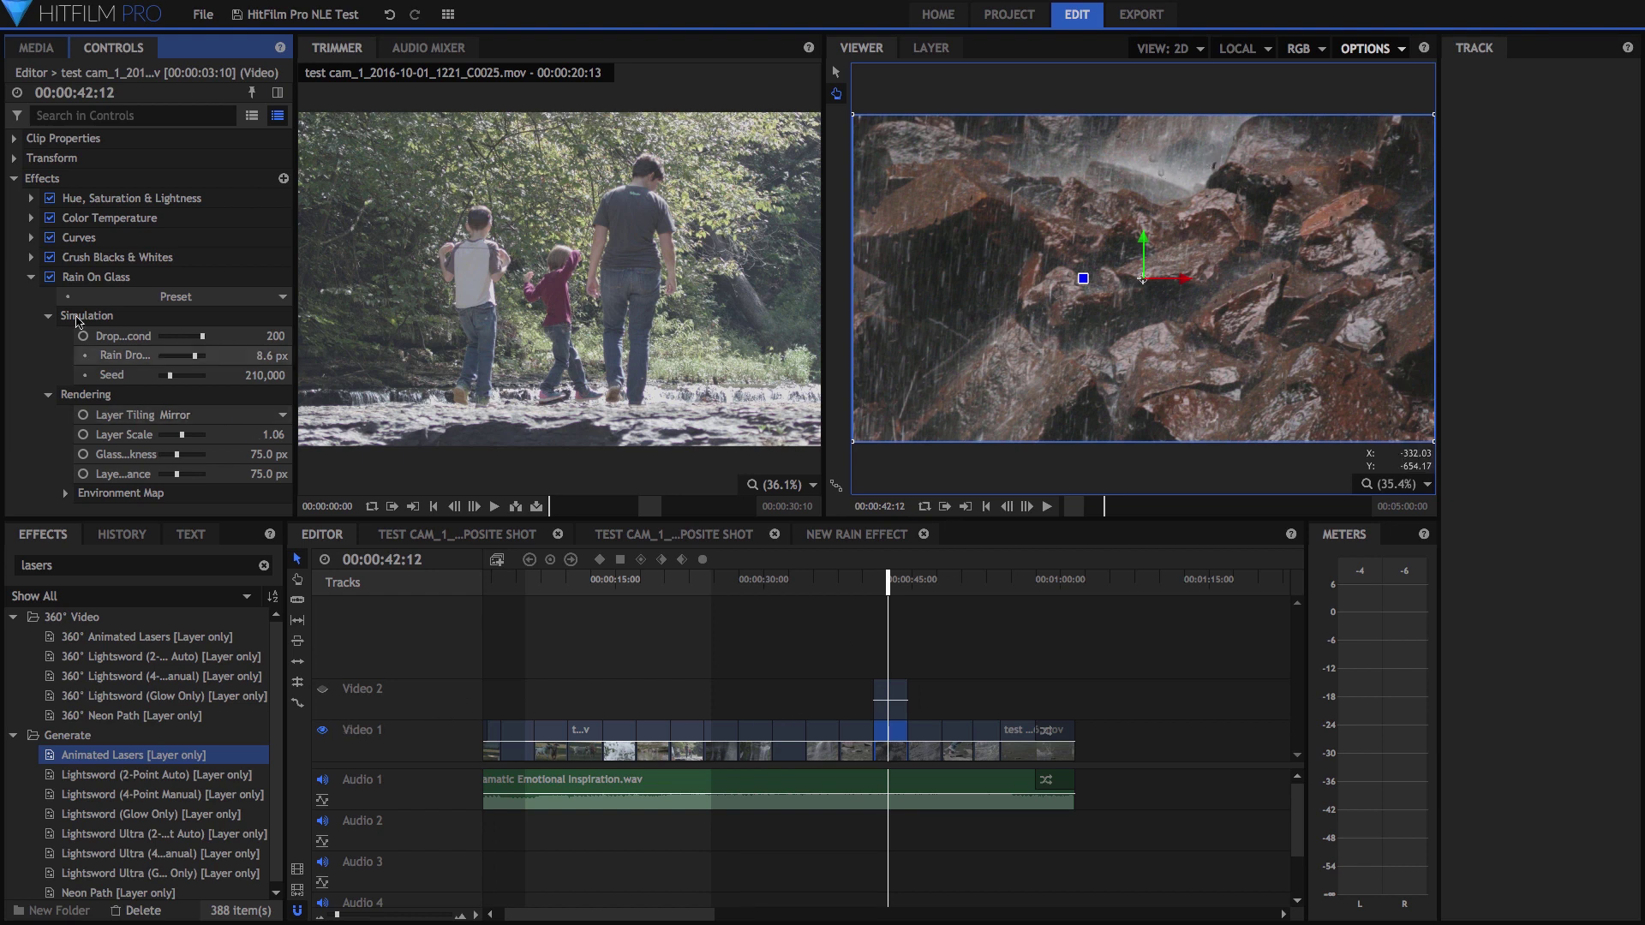
left_click(50, 278)
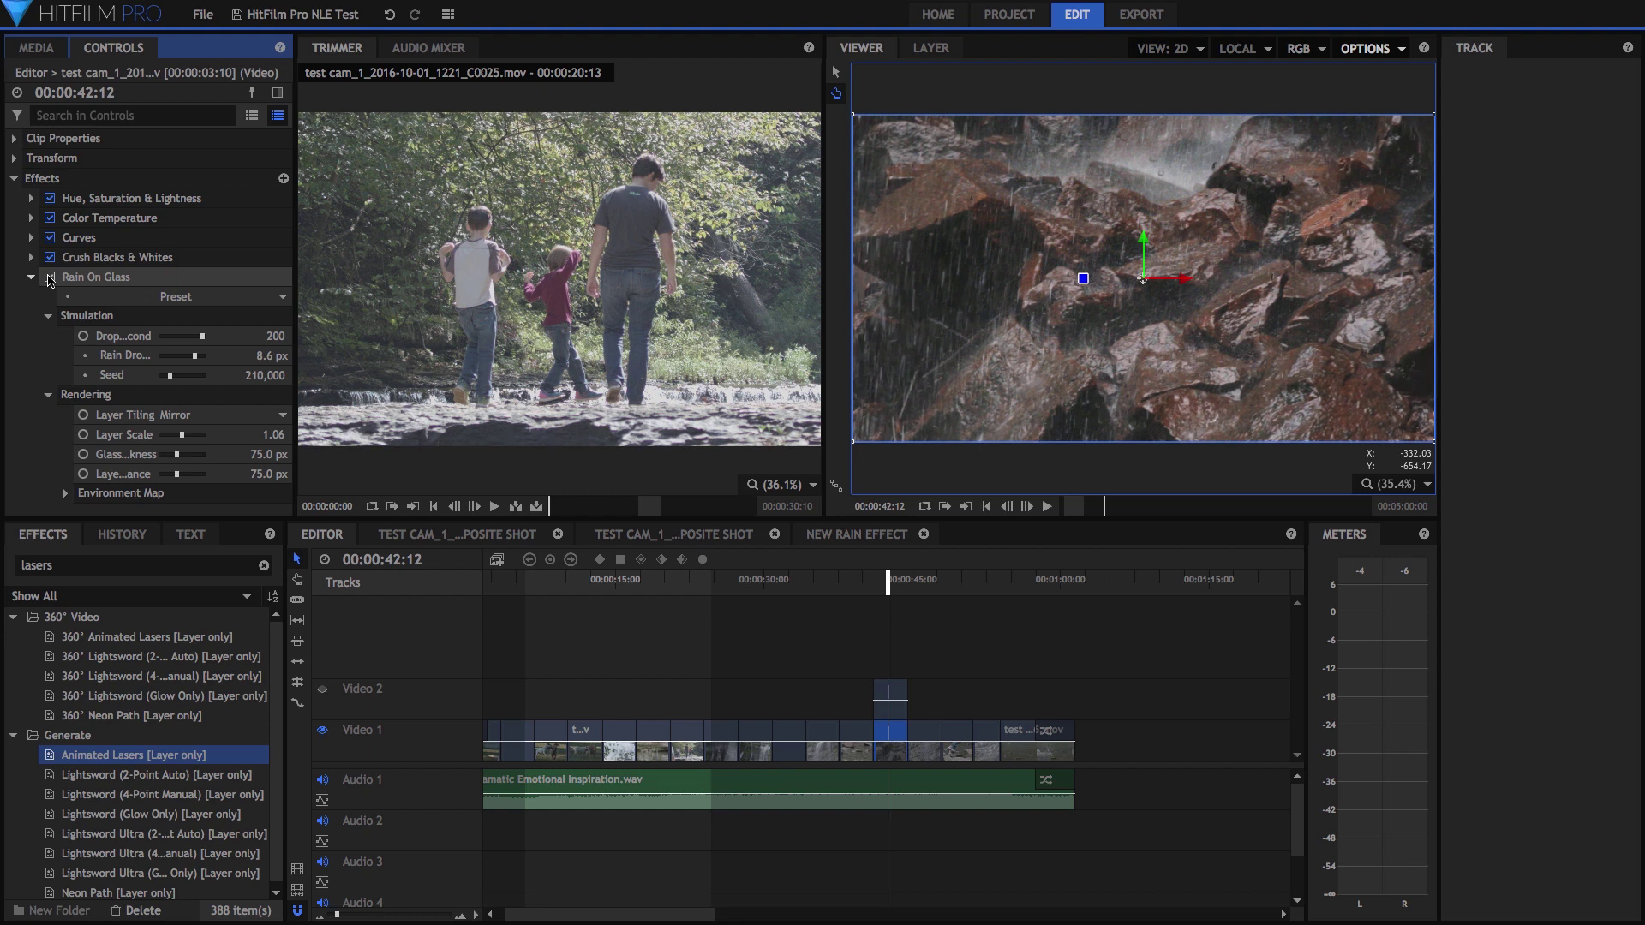
left_click(51, 278)
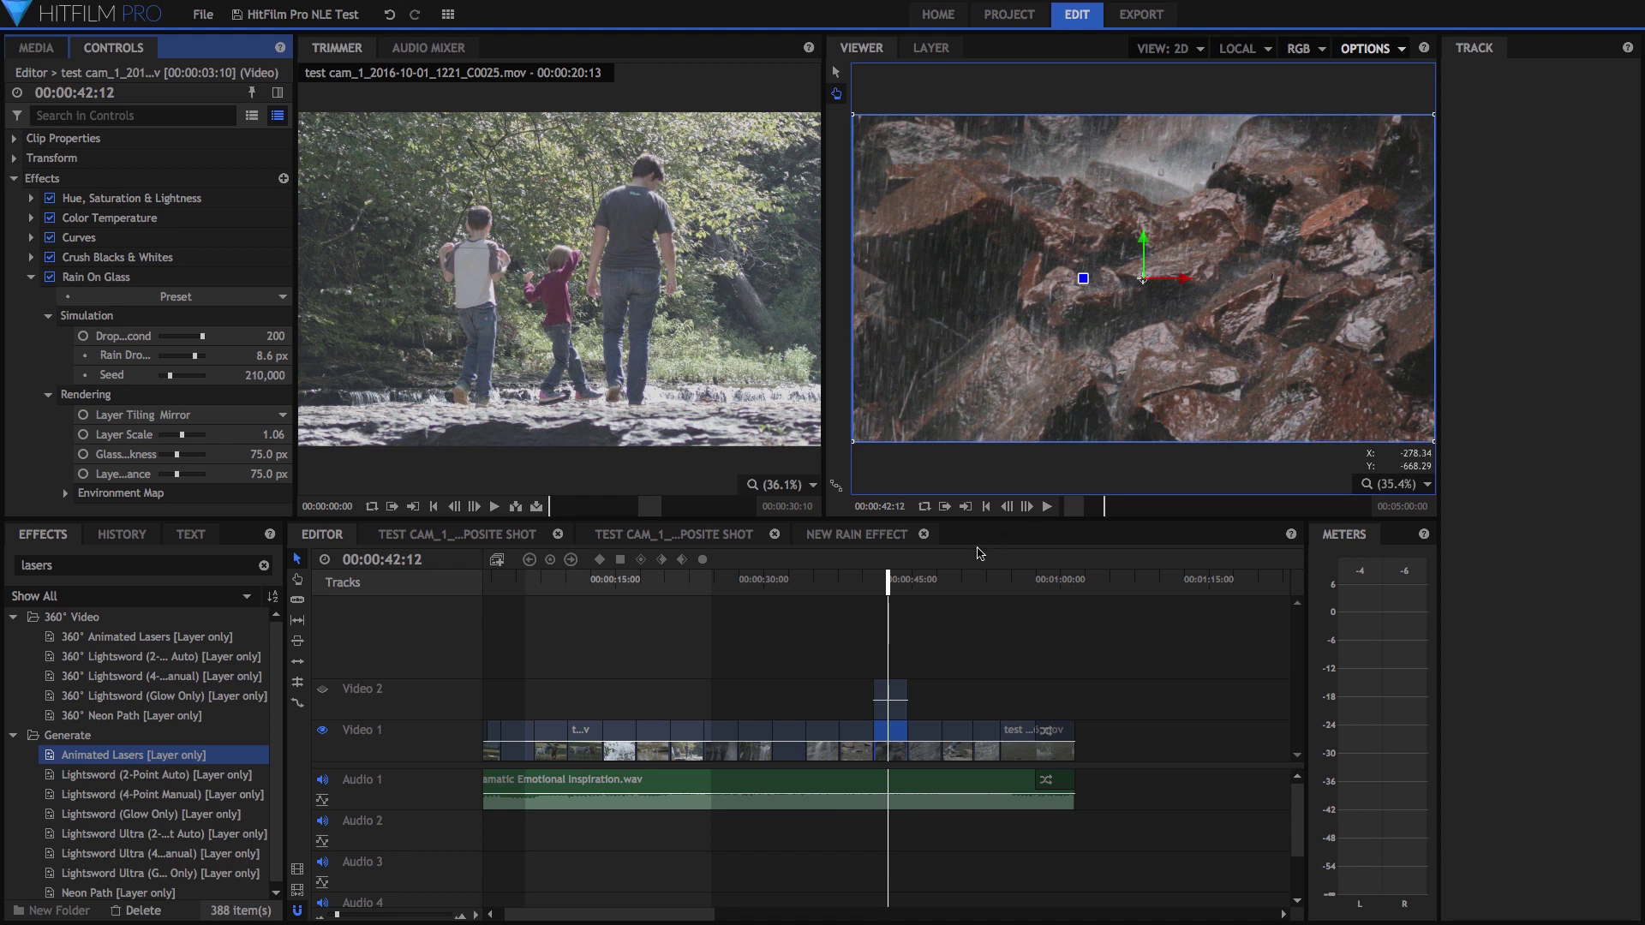
Play the rain section of the edit and stop on the rock wall shot.
left_click(867, 582)
key("space")
left_click(867, 581)
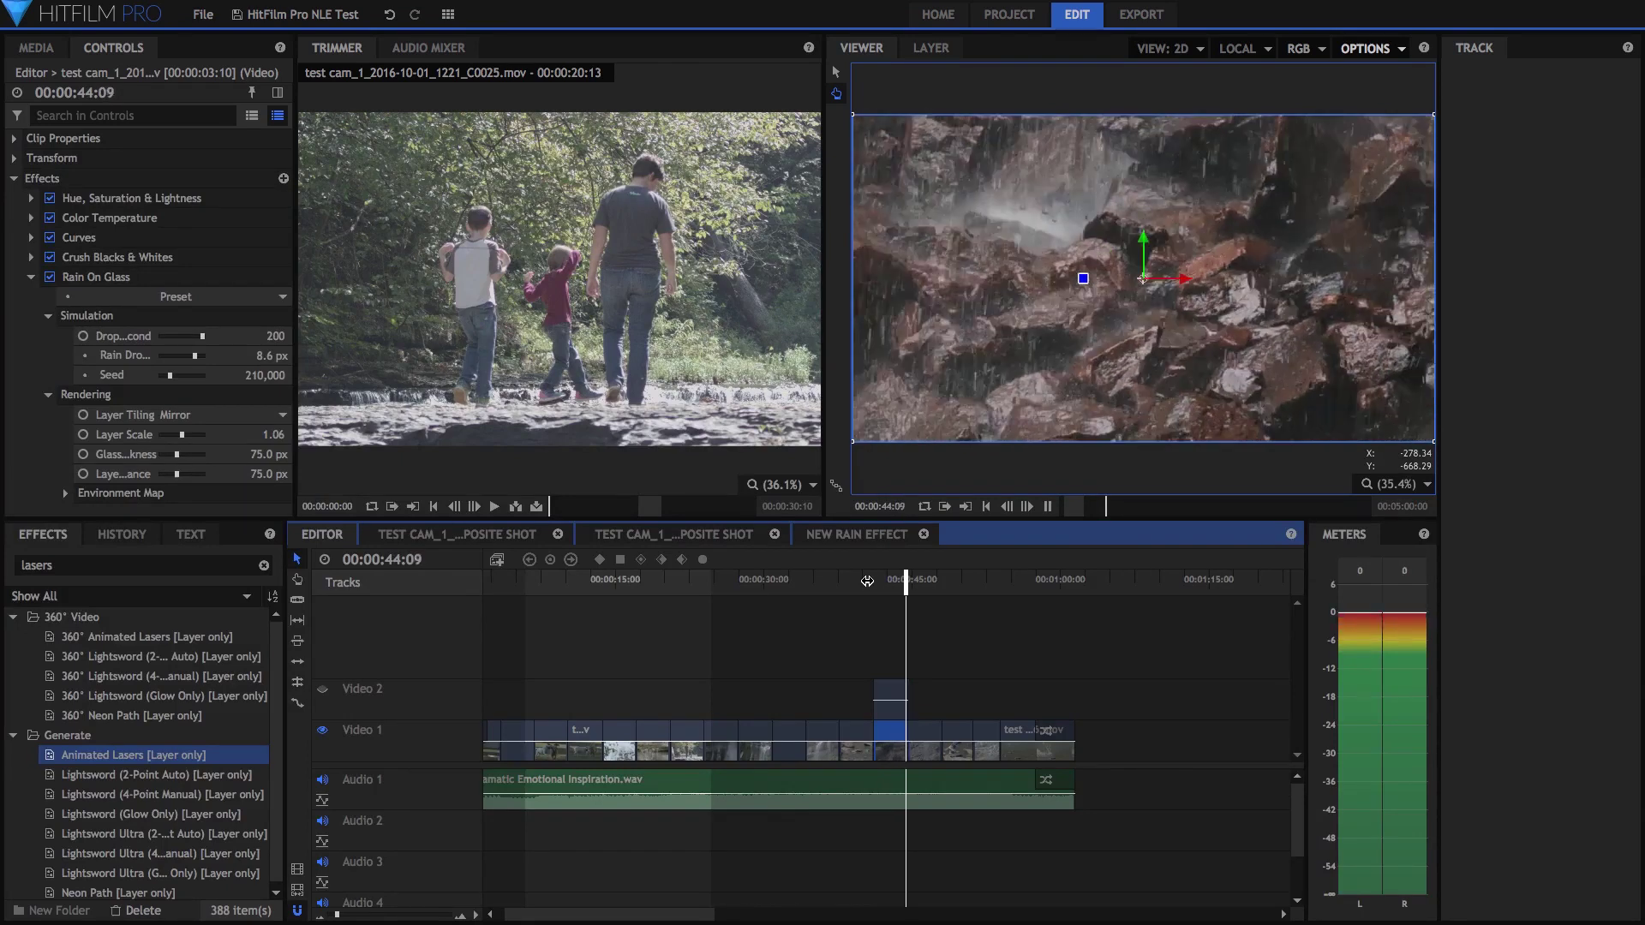
key("space")
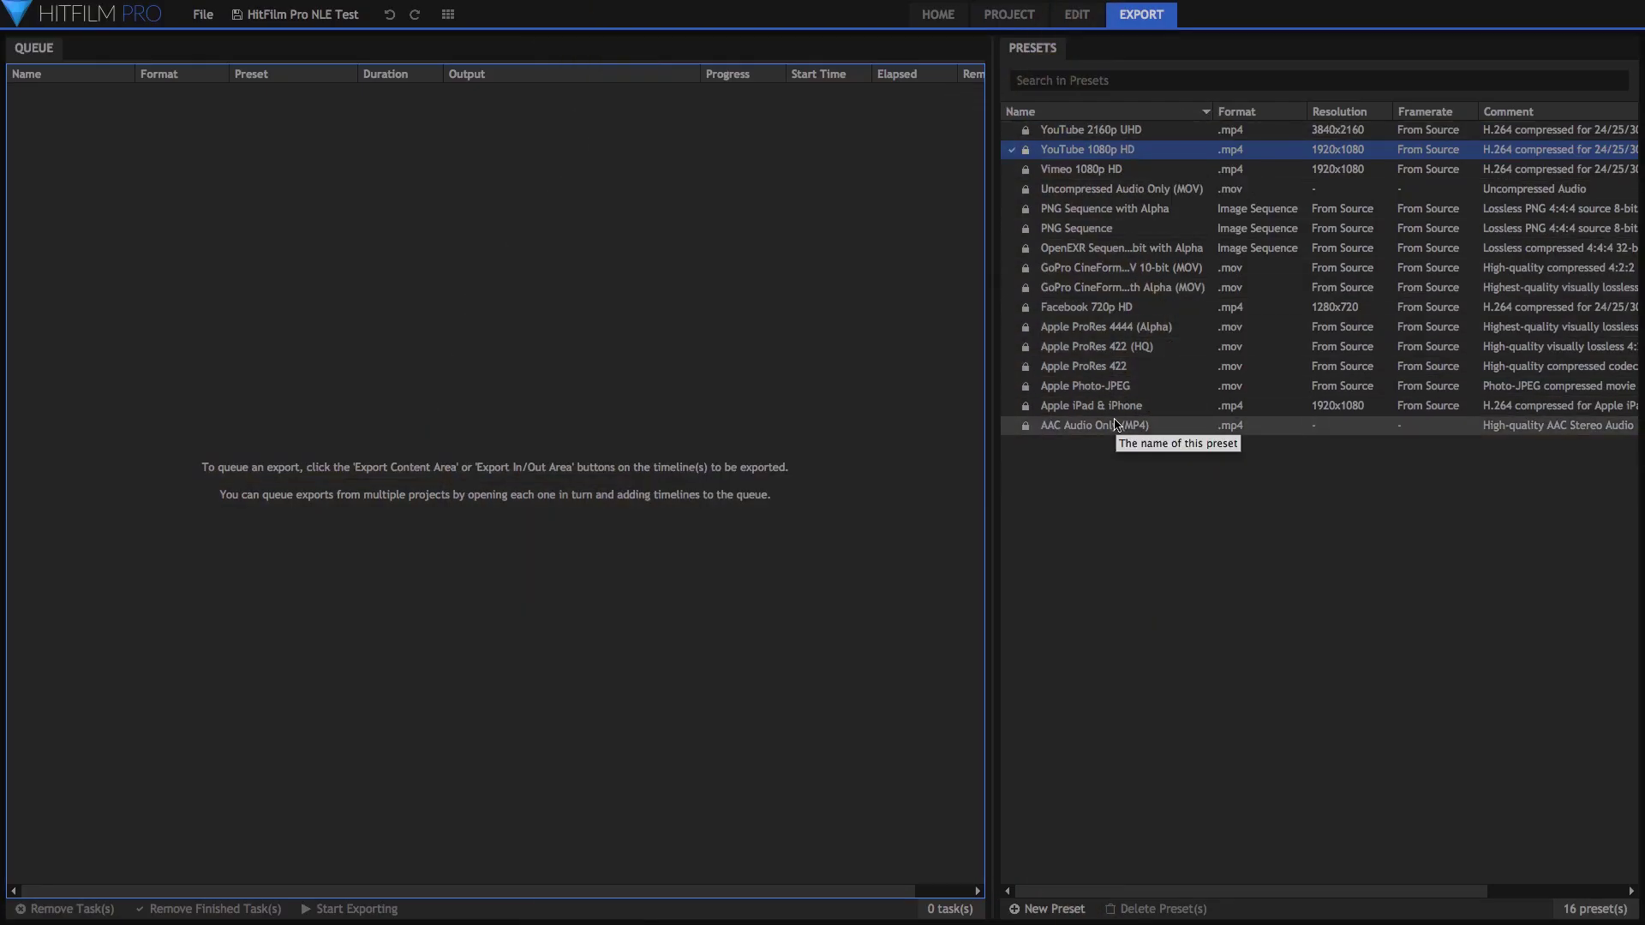
Create a new MPEG-4 (.mp4) preset, scroll through its settings, then cancel it.
left_click(1065, 911)
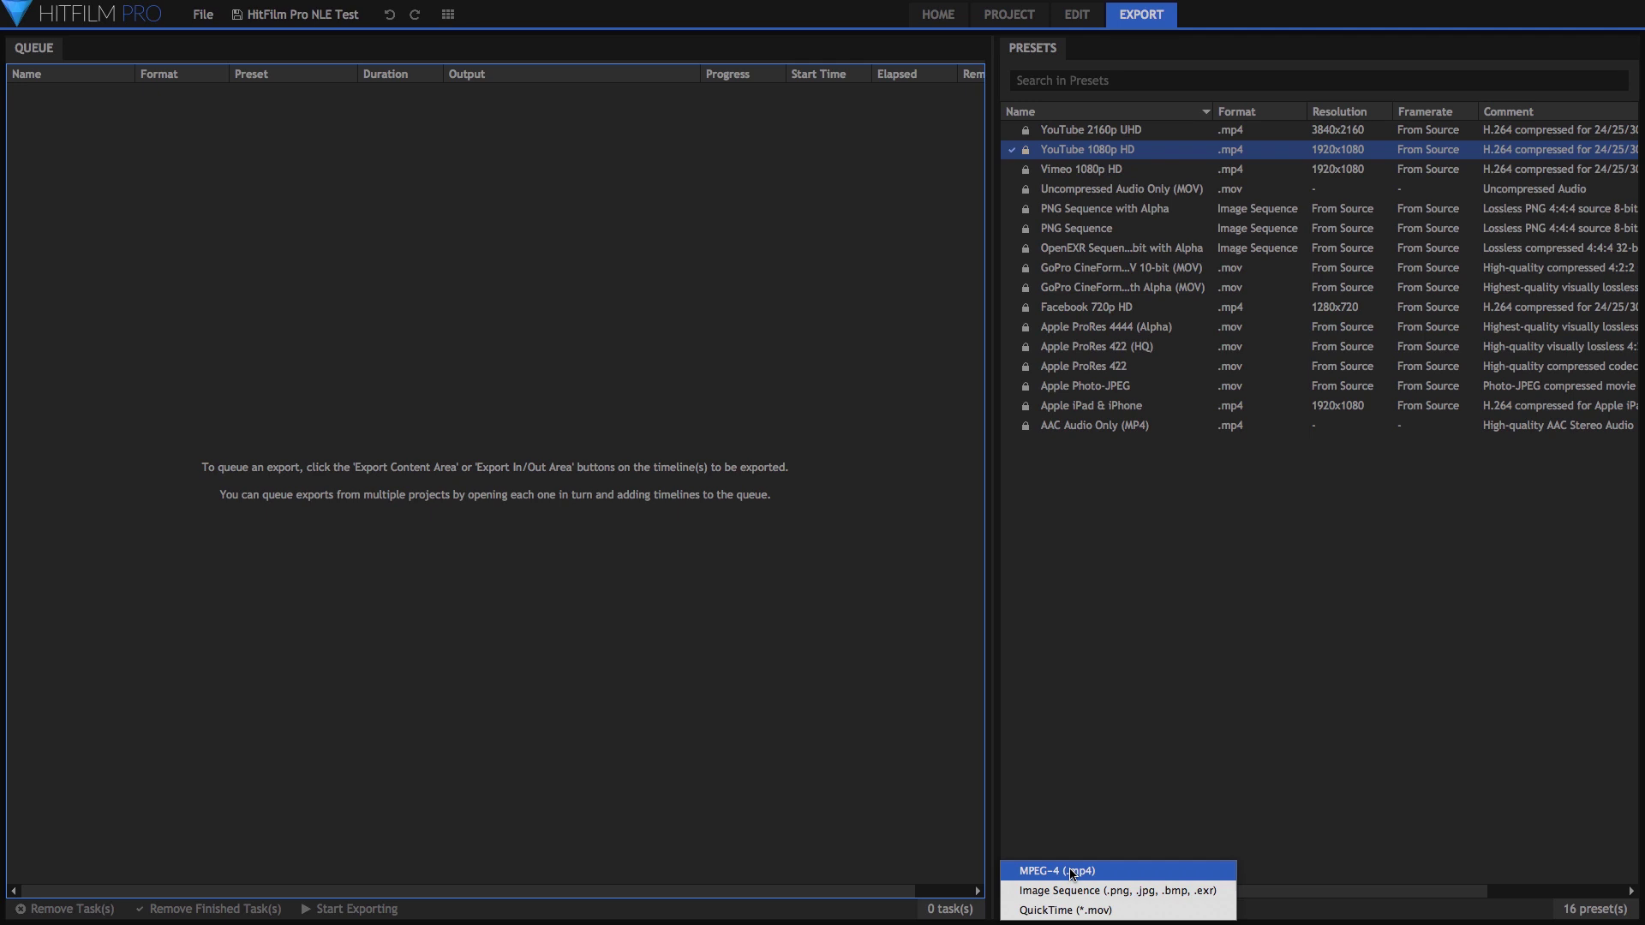
left_click(1072, 872)
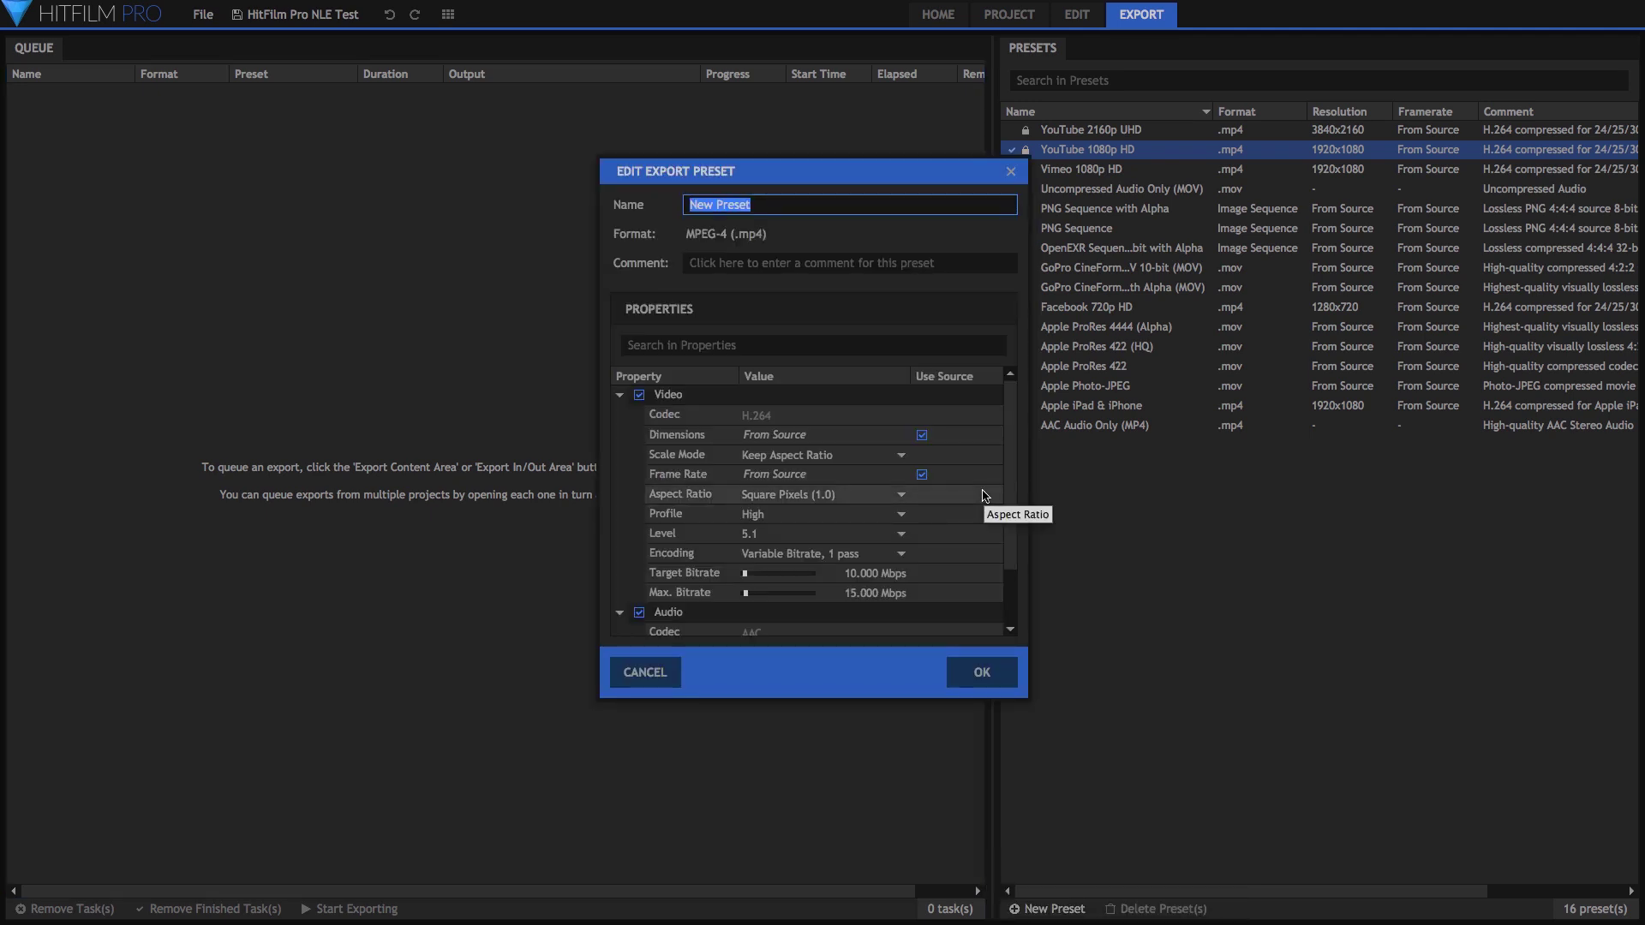
scroll(983, 496, "down", 1)
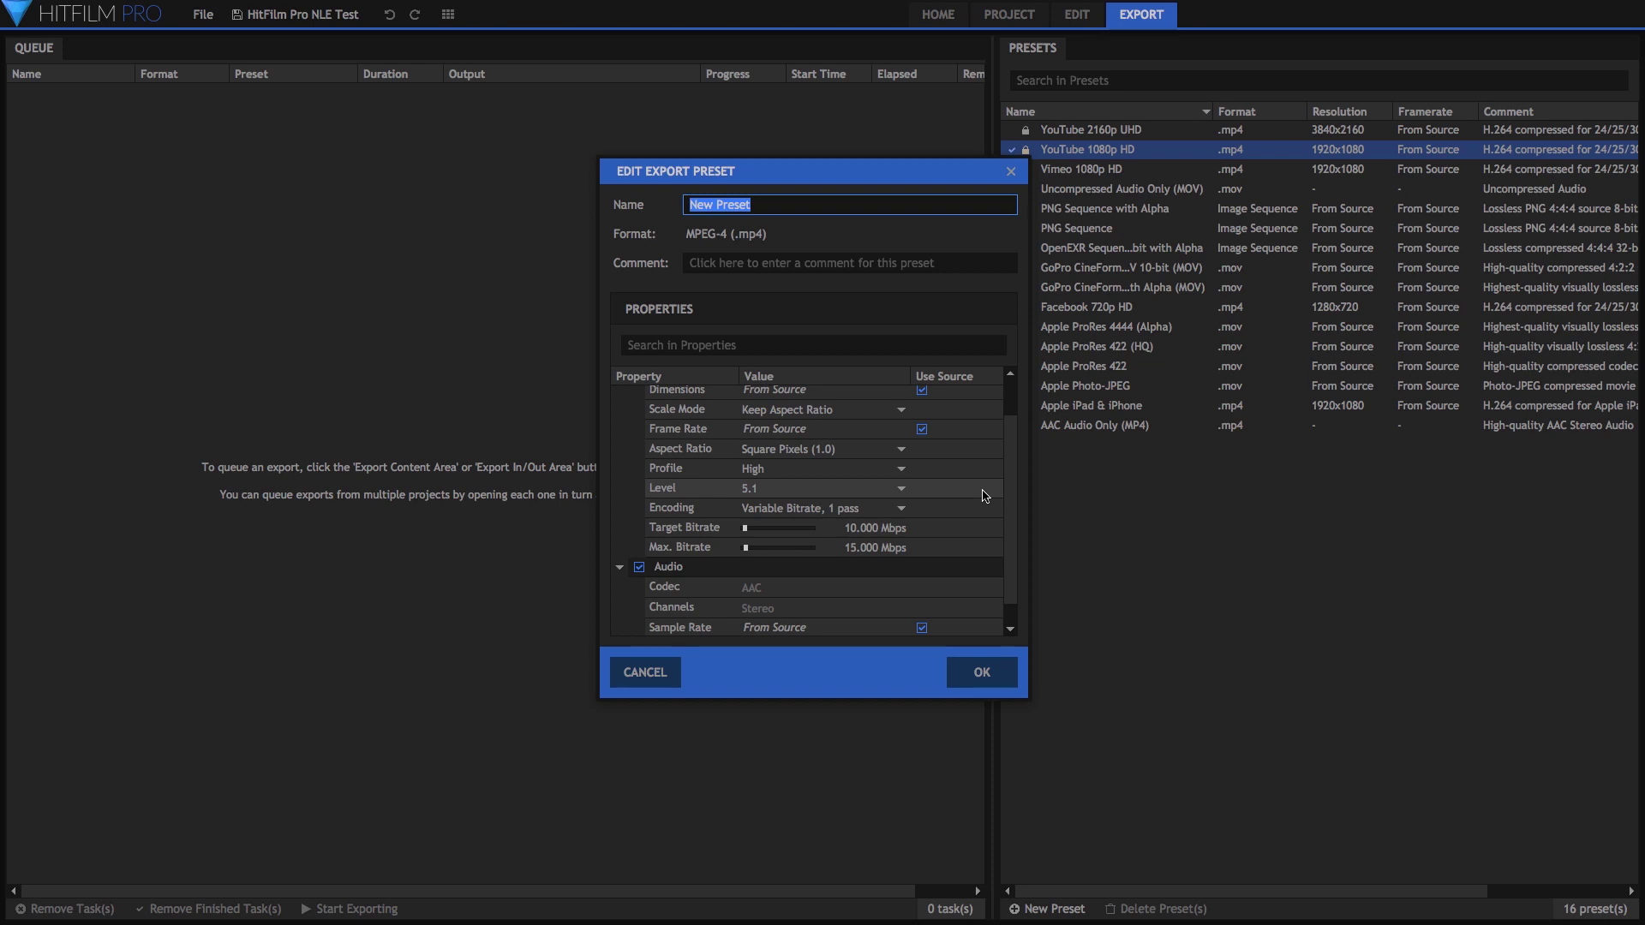
scroll(984, 496, "down", 1)
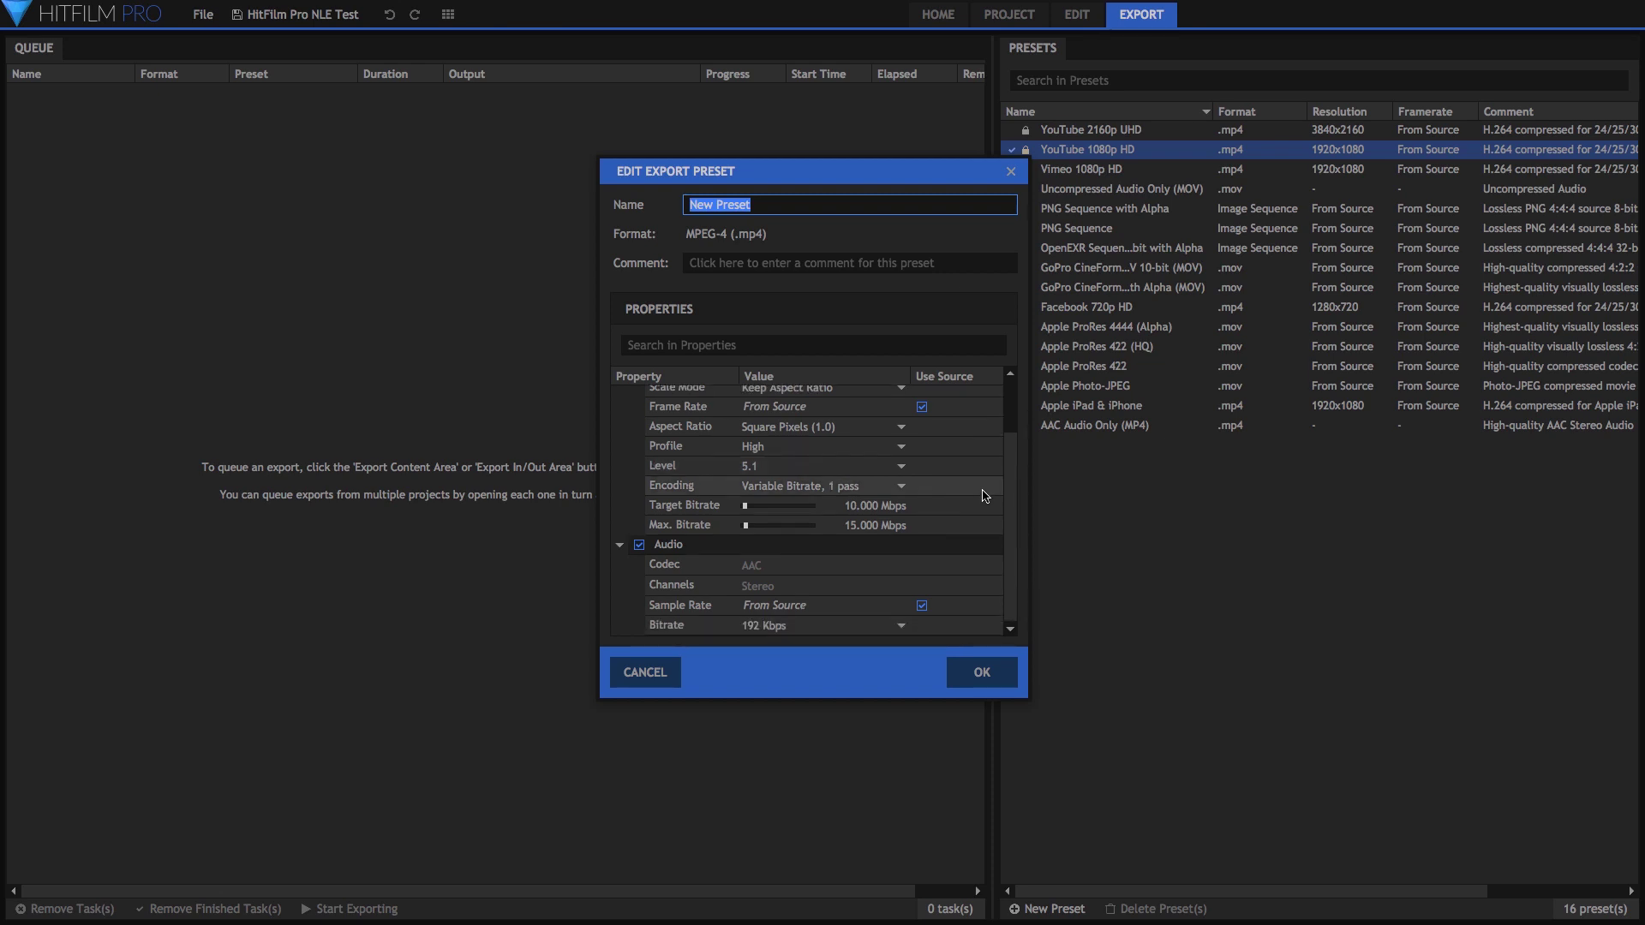
left_click(653, 673)
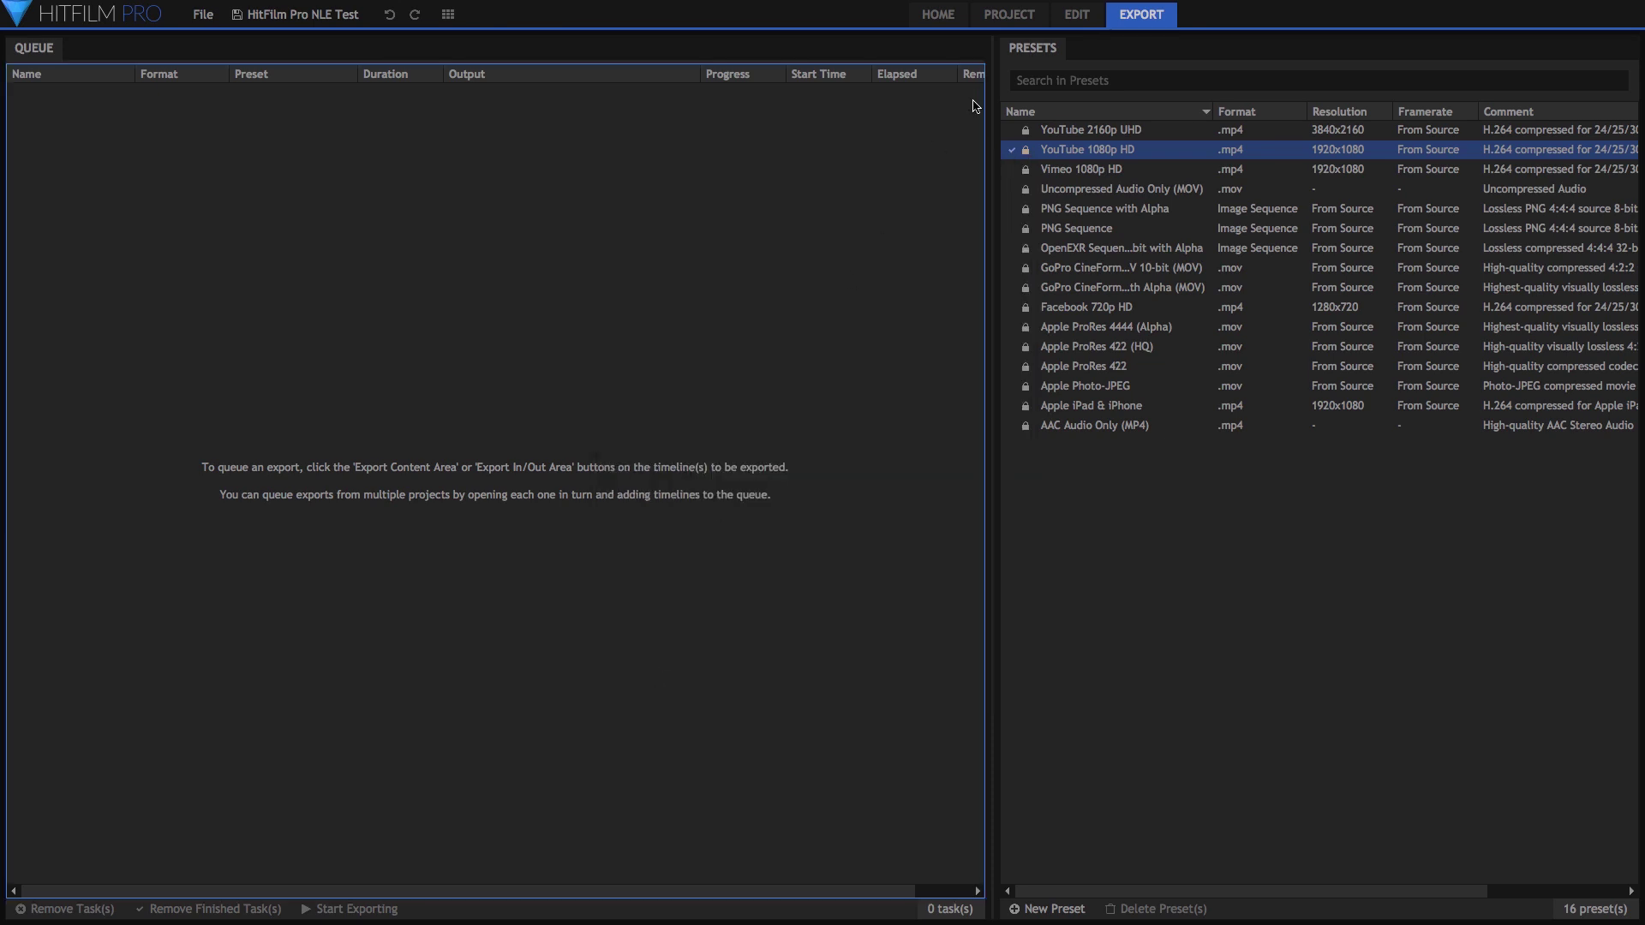
View the 1080p Full HD 24 fps Project Settings, then go back to the Edit workspace.
left_click(1013, 16)
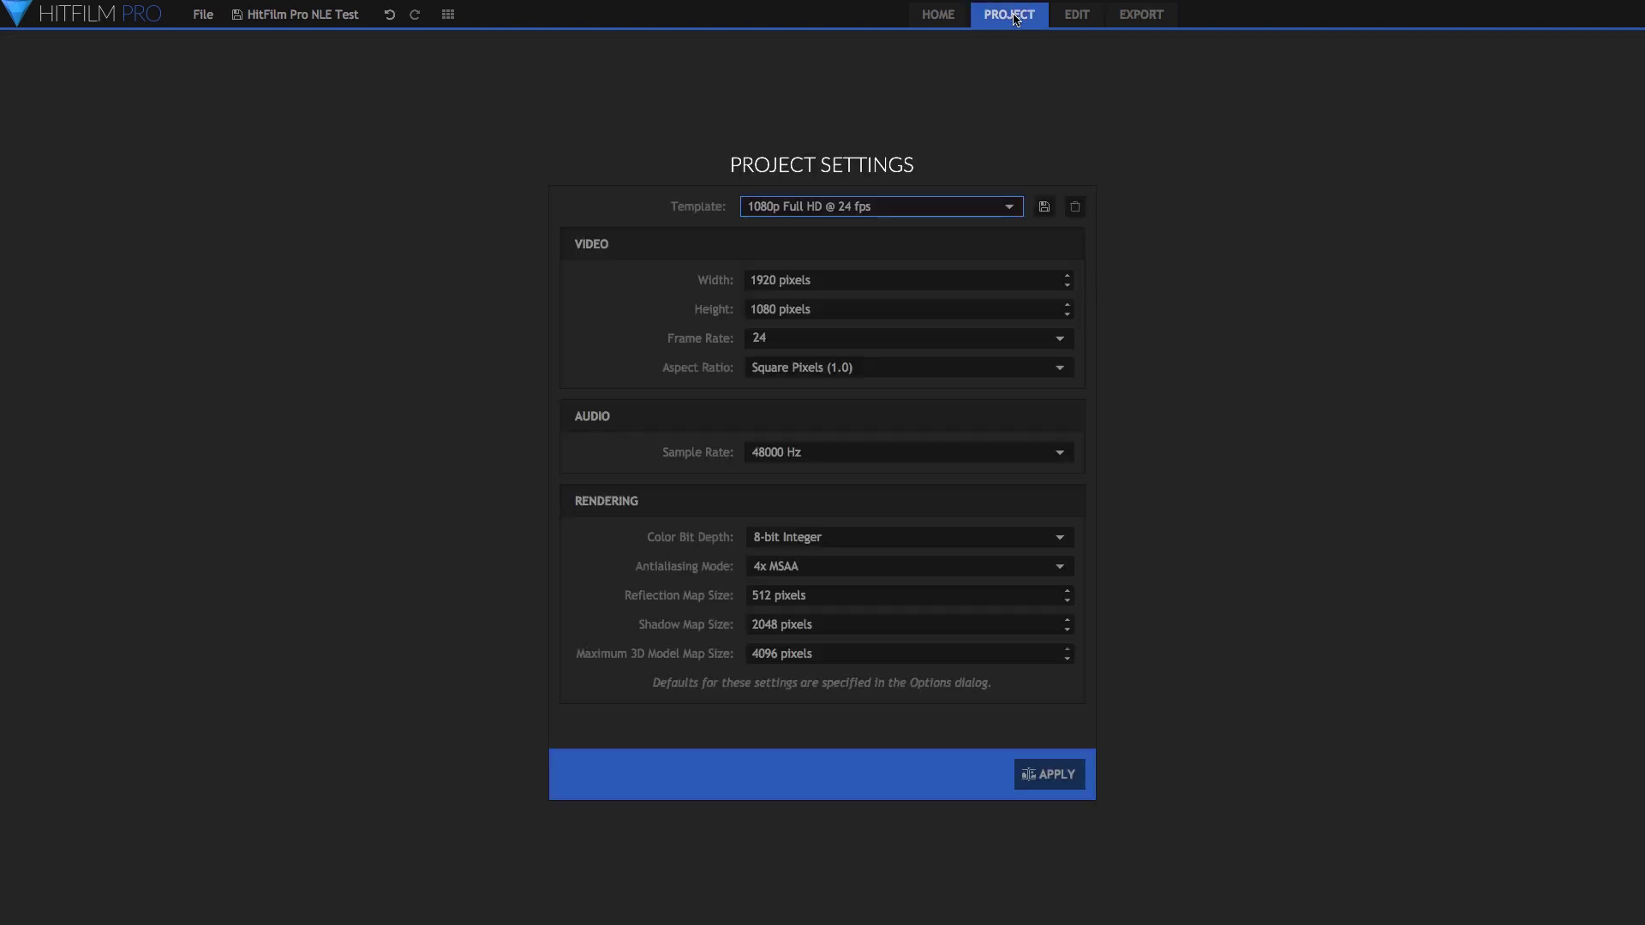
left_click(1083, 15)
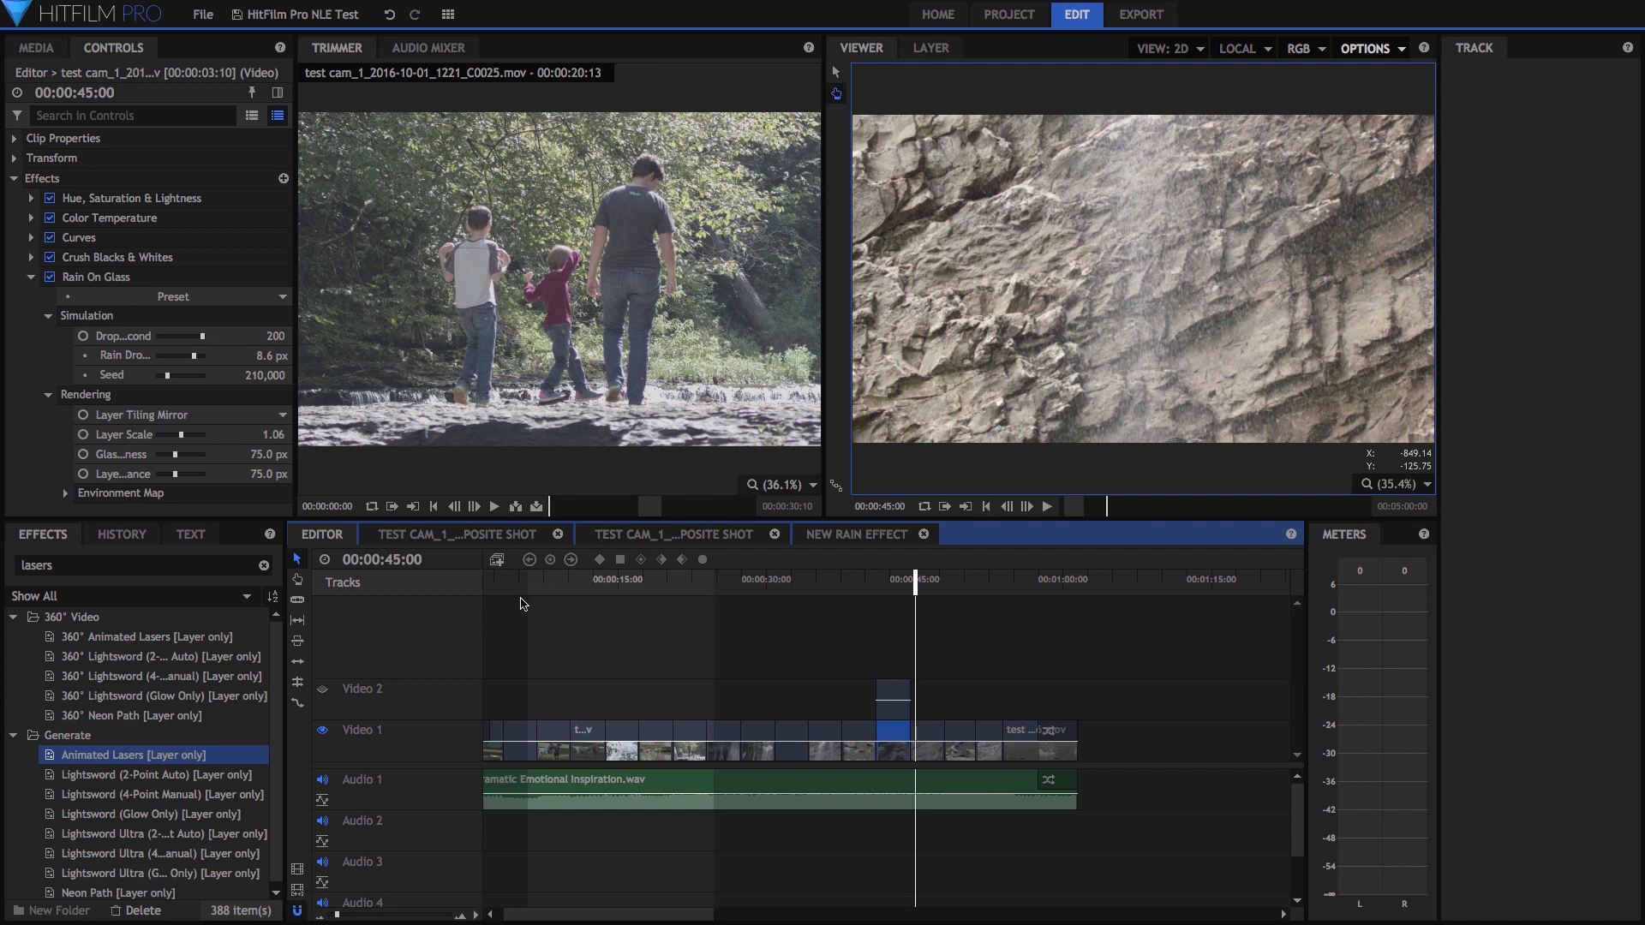
Queue the Editor timeline as a YouTube 1080p HD MP4 to Editor.mp4 and start exporting.
left_click(299, 869)
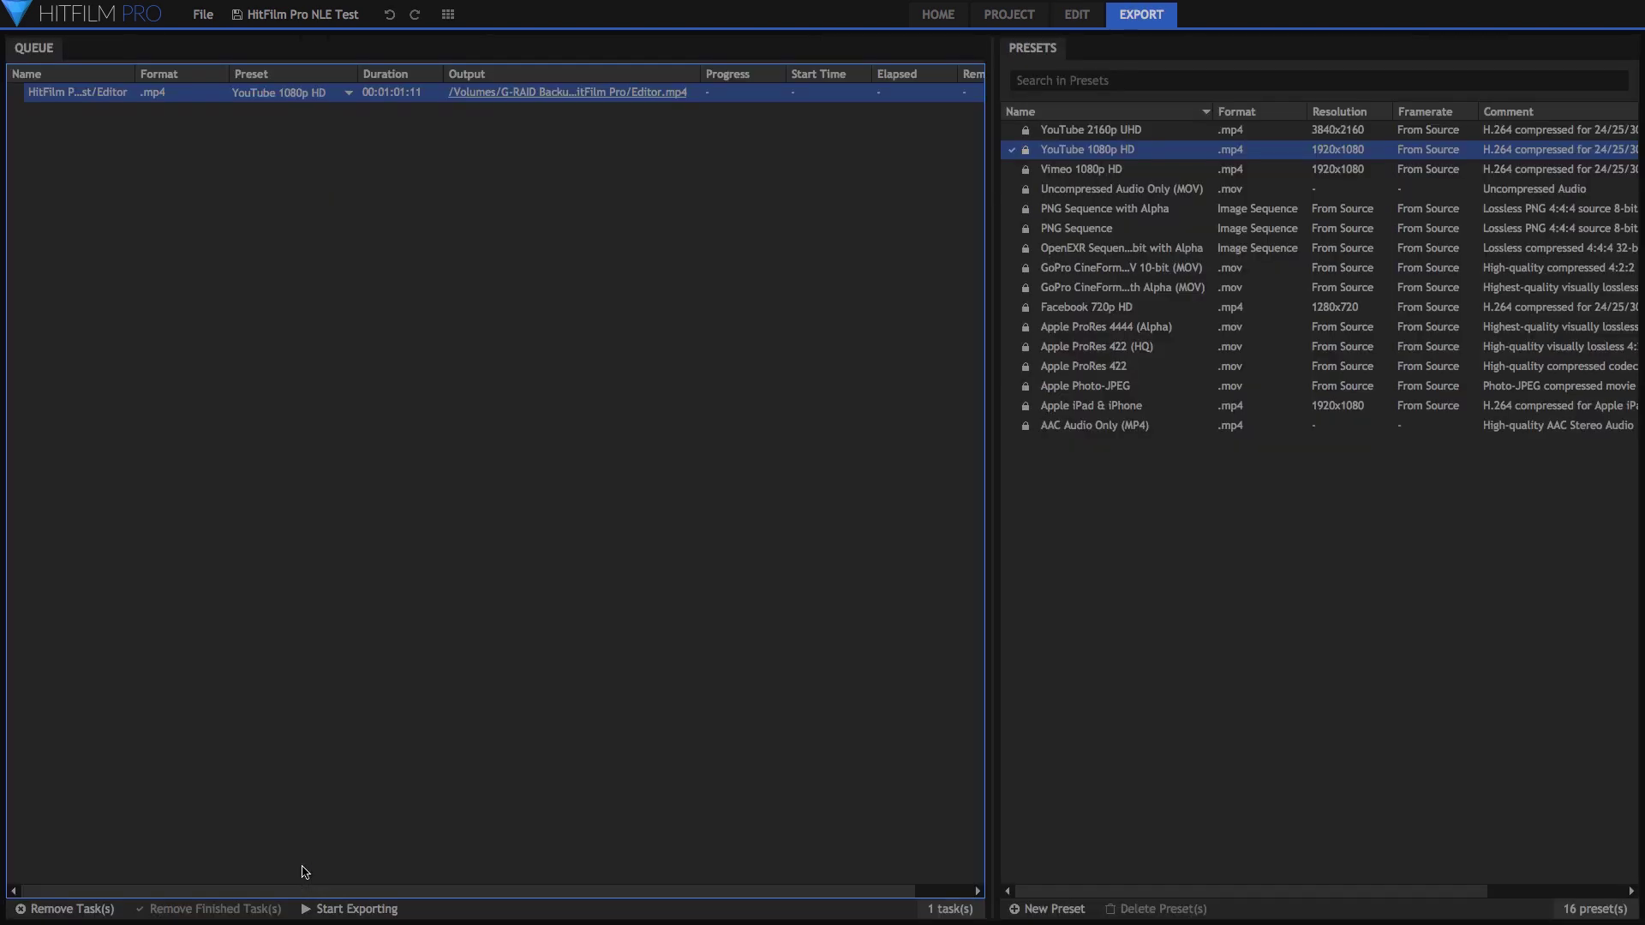
left_click(508, 93)
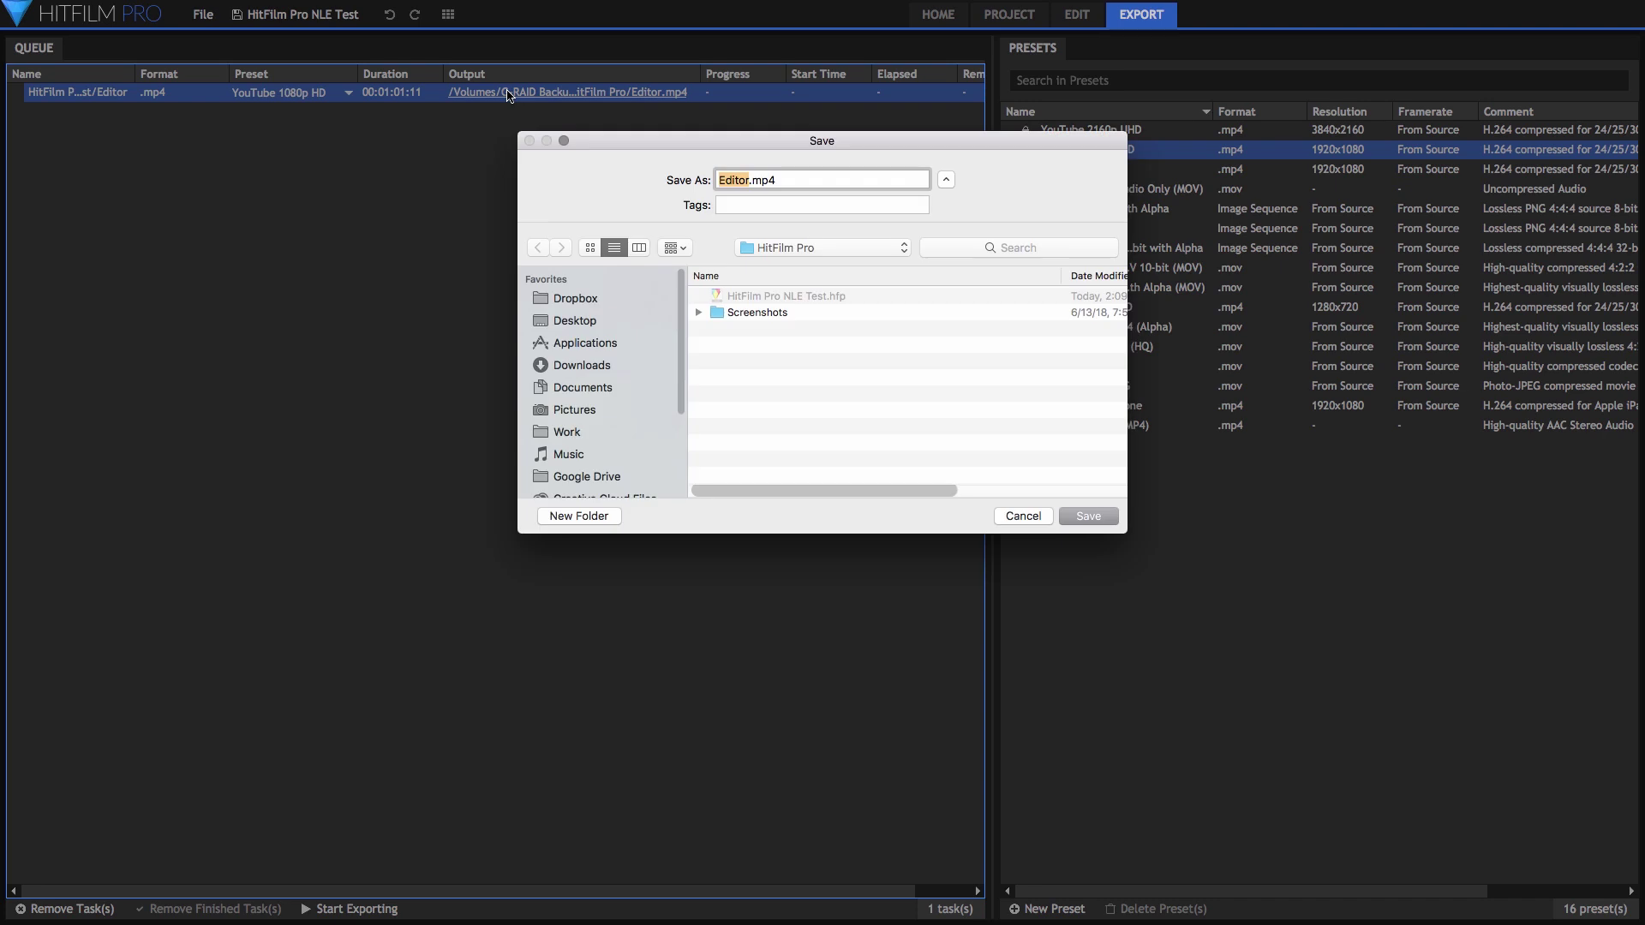
left_click(1037, 518)
left_click(346, 94)
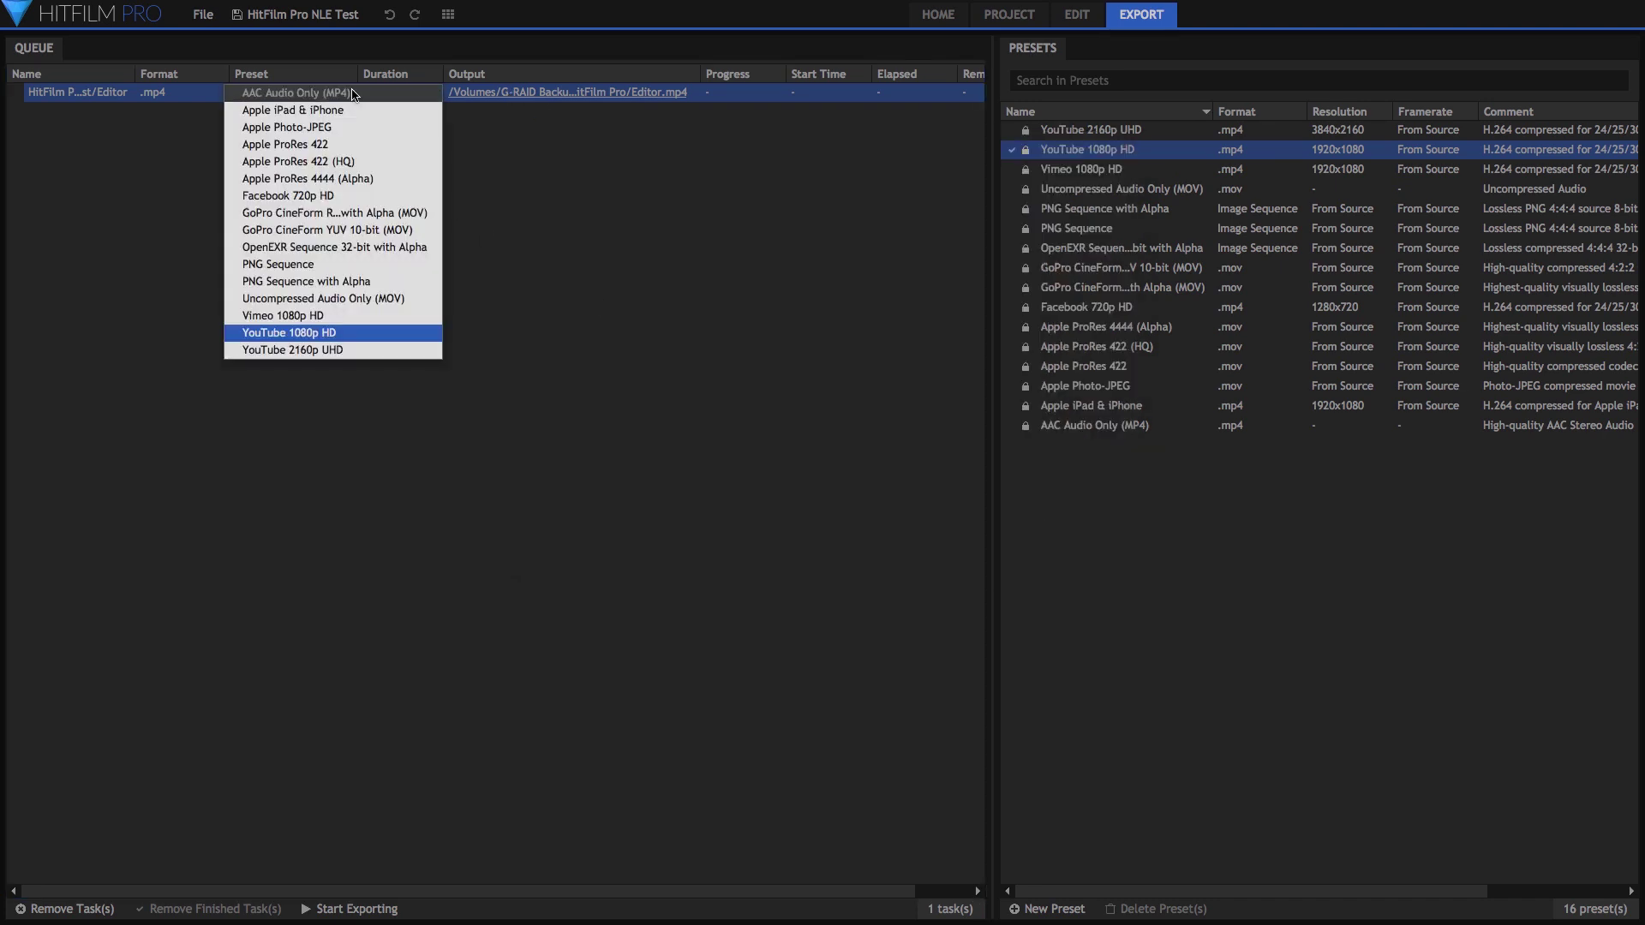
left_click(322, 336)
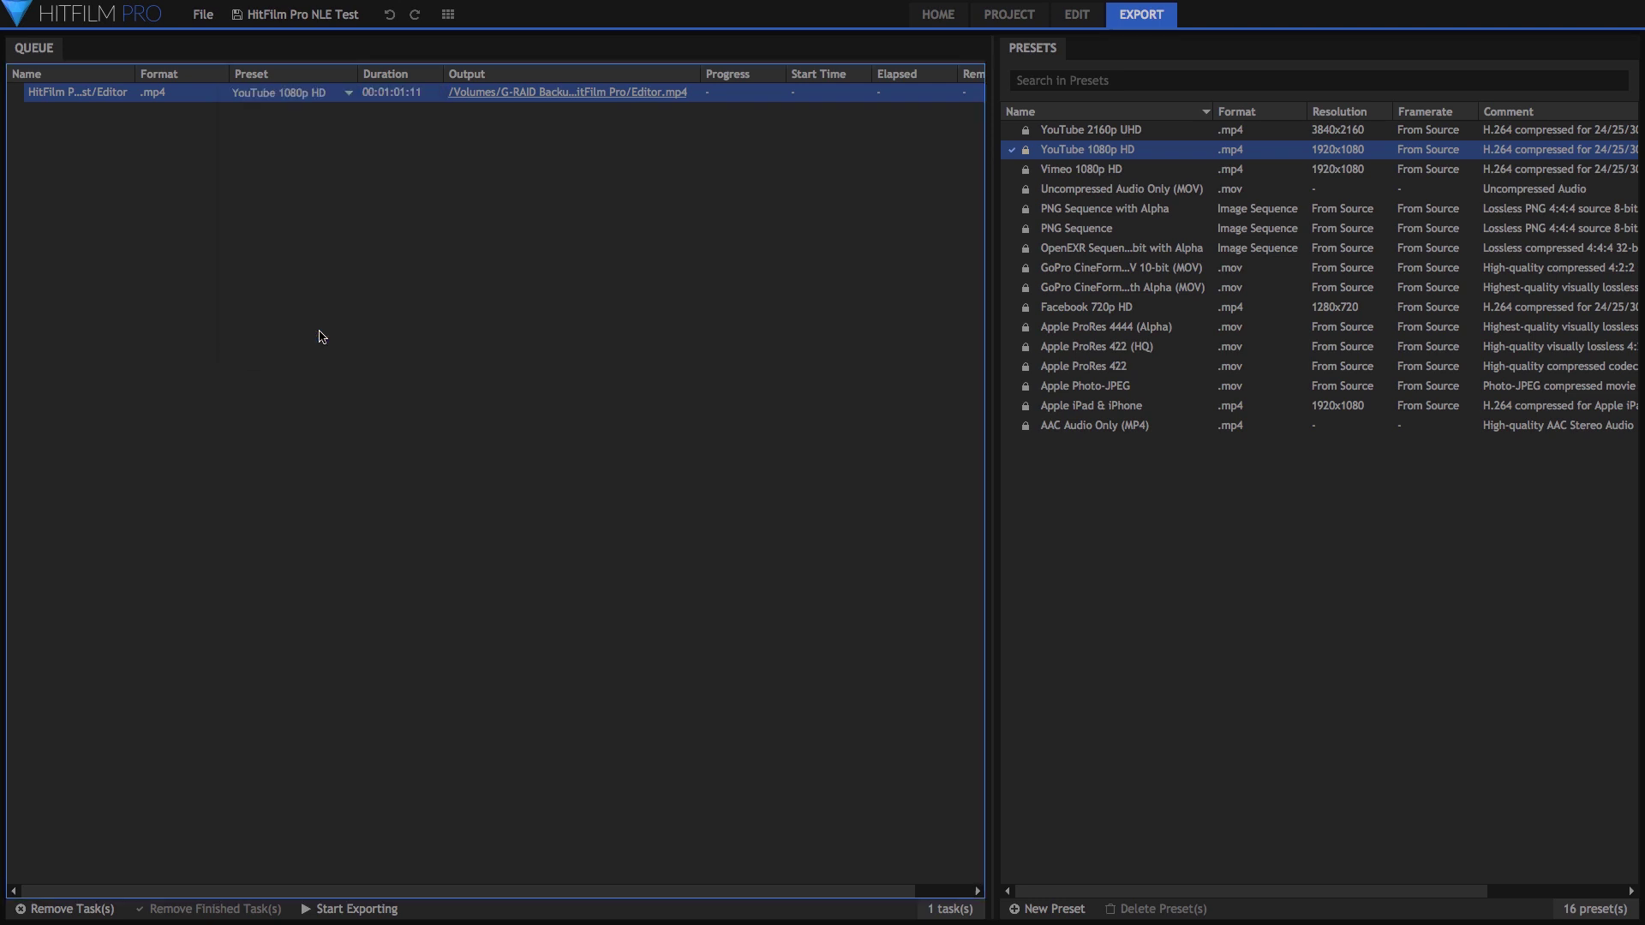
left_click(339, 910)
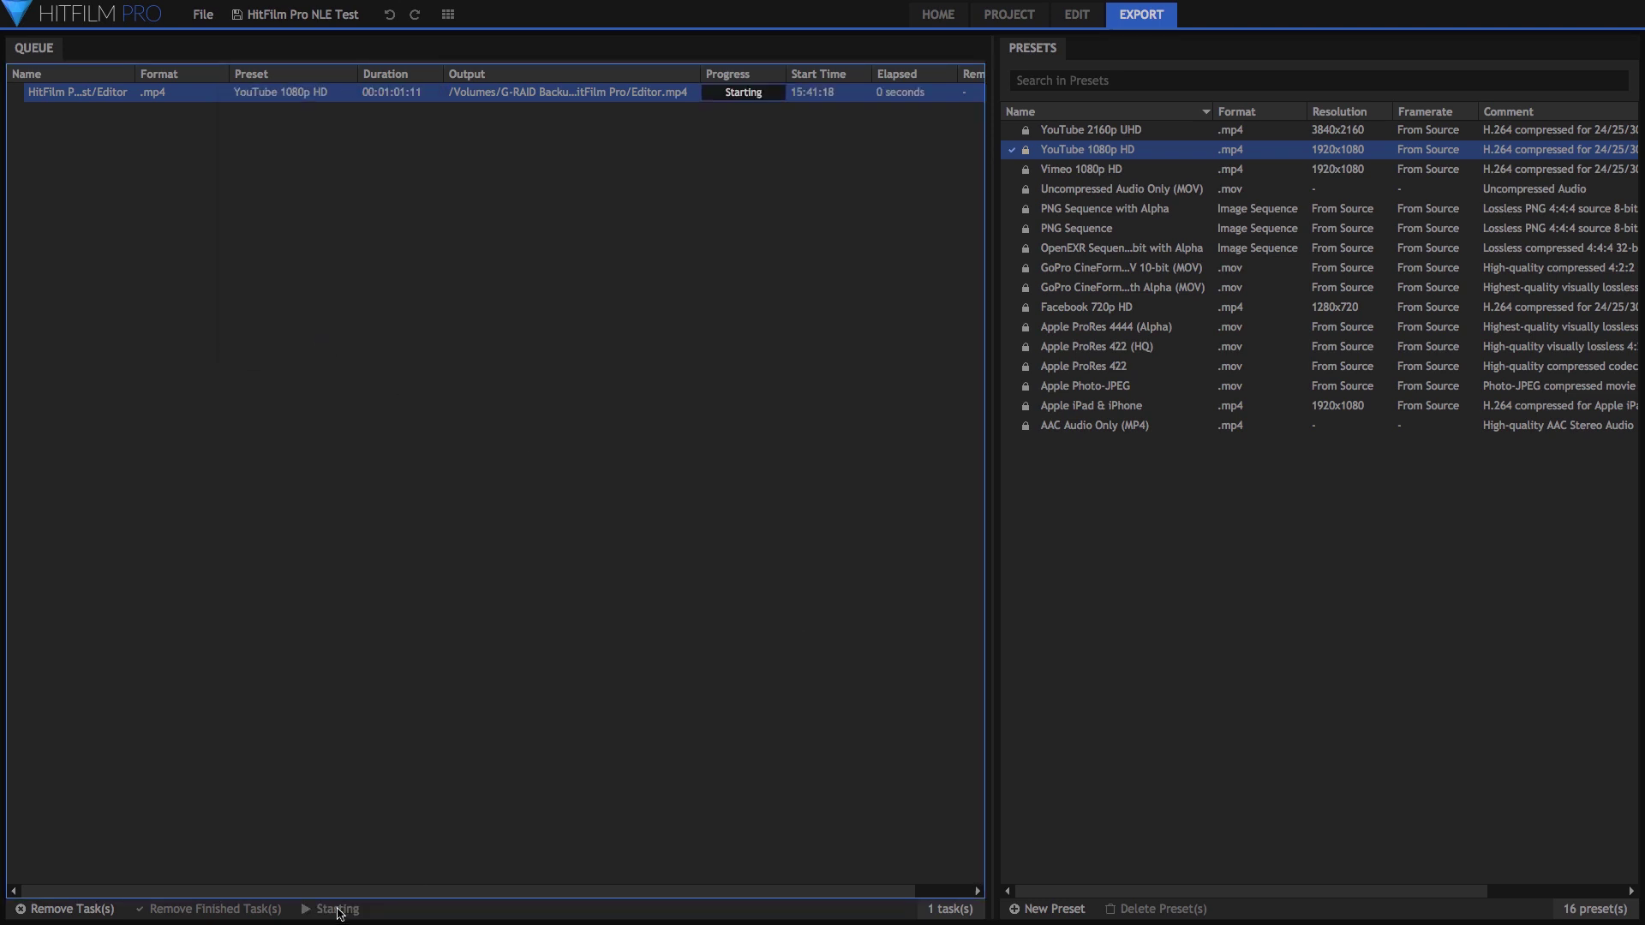